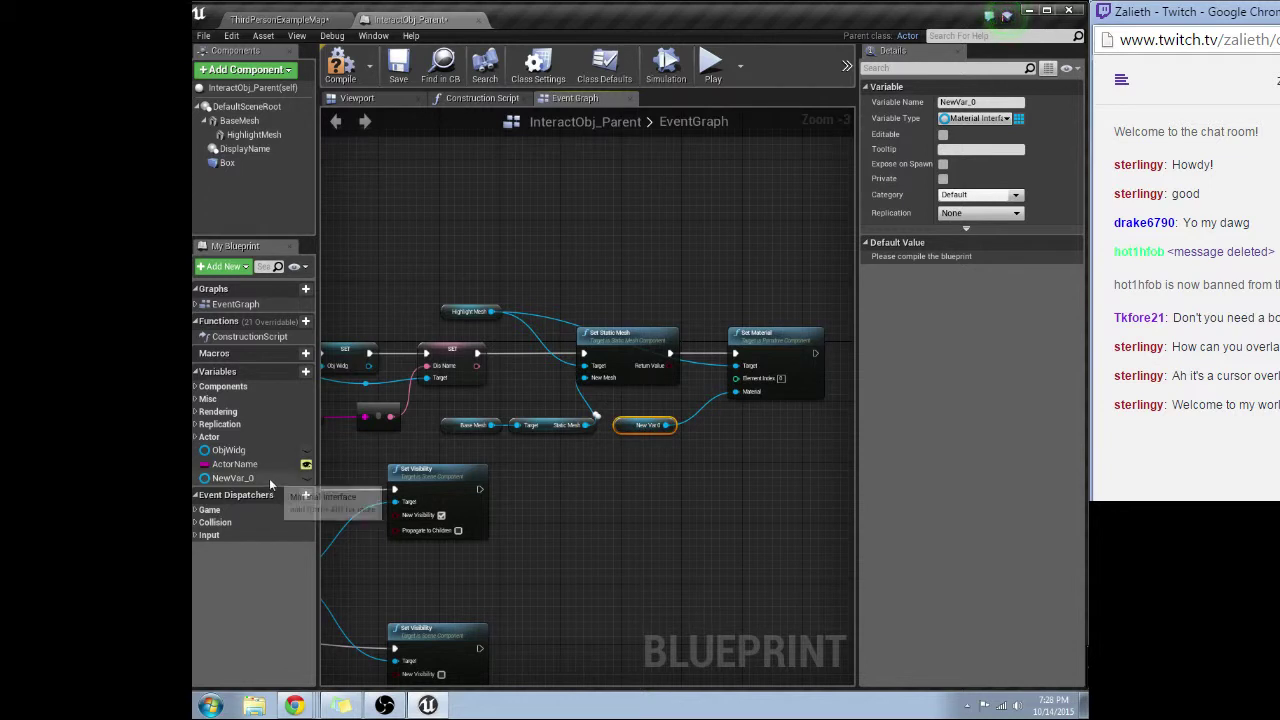
Rename the NewVar_0 variable to highlightmat
click(232, 478)
click(975, 102)
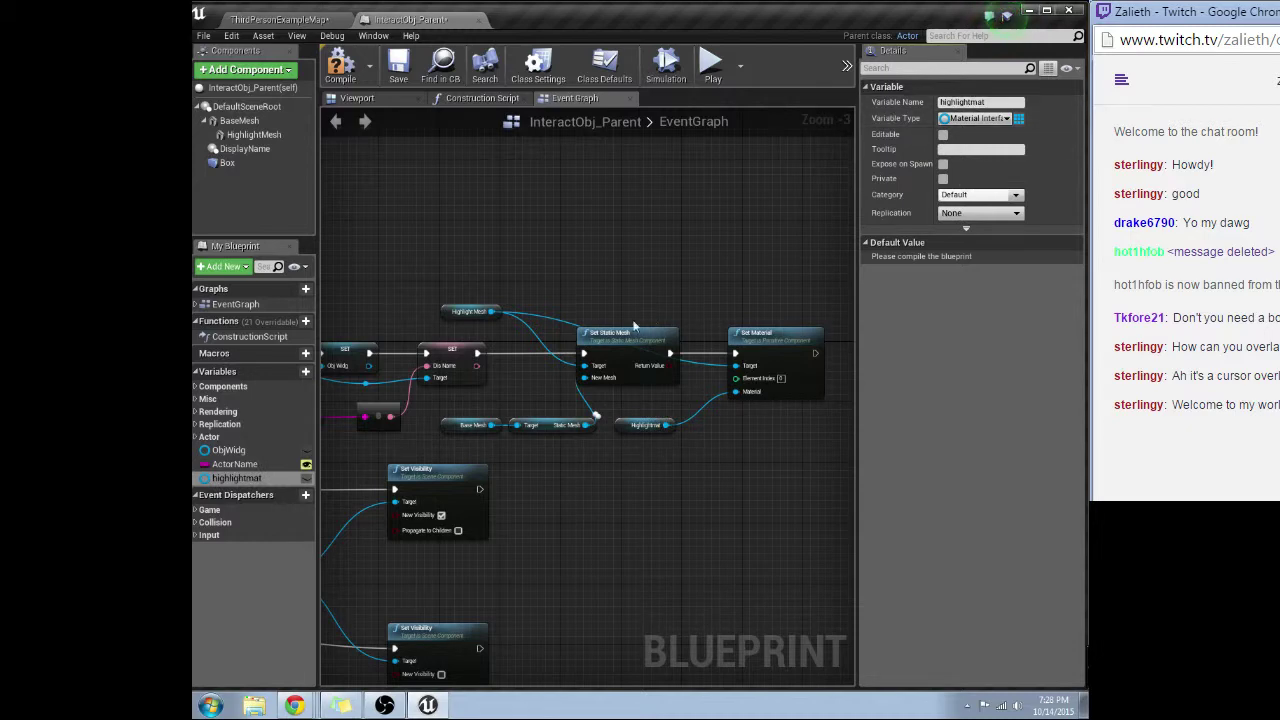
Add a reroute node fed by the Highlight Mesh reference, just above the Set Static Mesh node
drag(491, 311, 643, 313)
text(reroute)
key(Return)
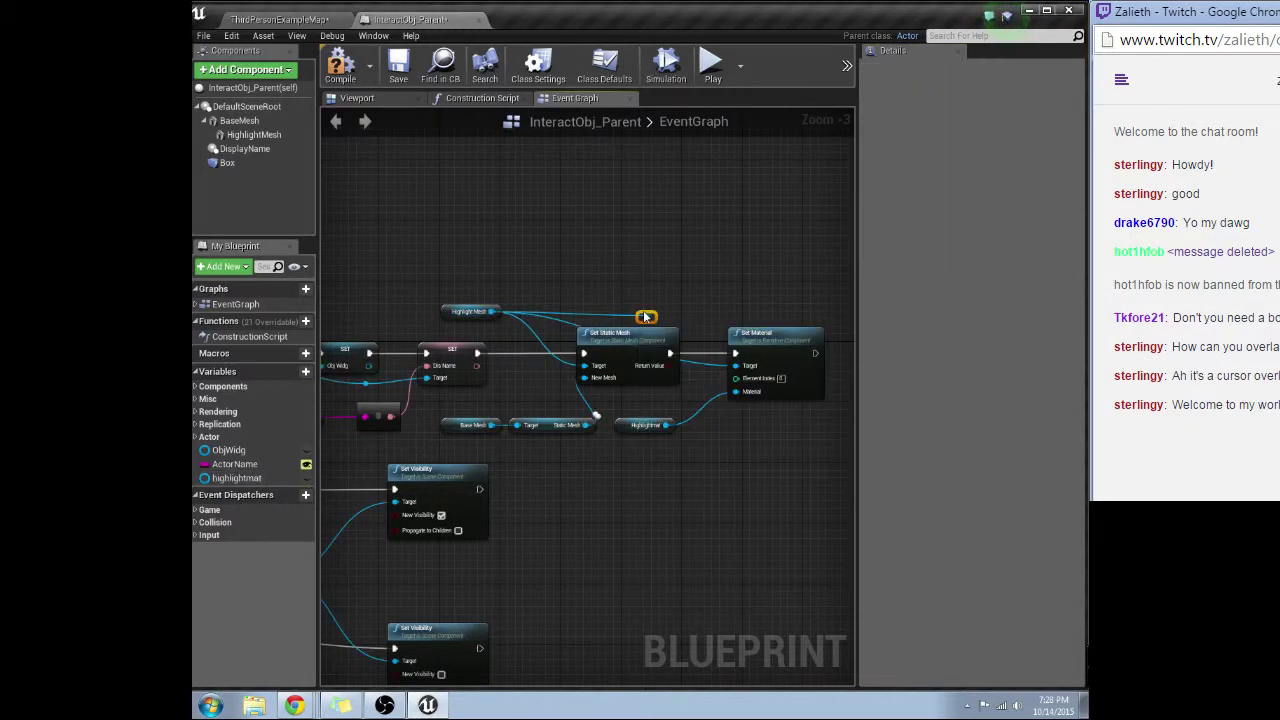
Move the Highlight Mesh reference and its reroute node down below the execution line, just above the Base Mesh and highlightmat nodes
drag(661, 326, 661, 326)
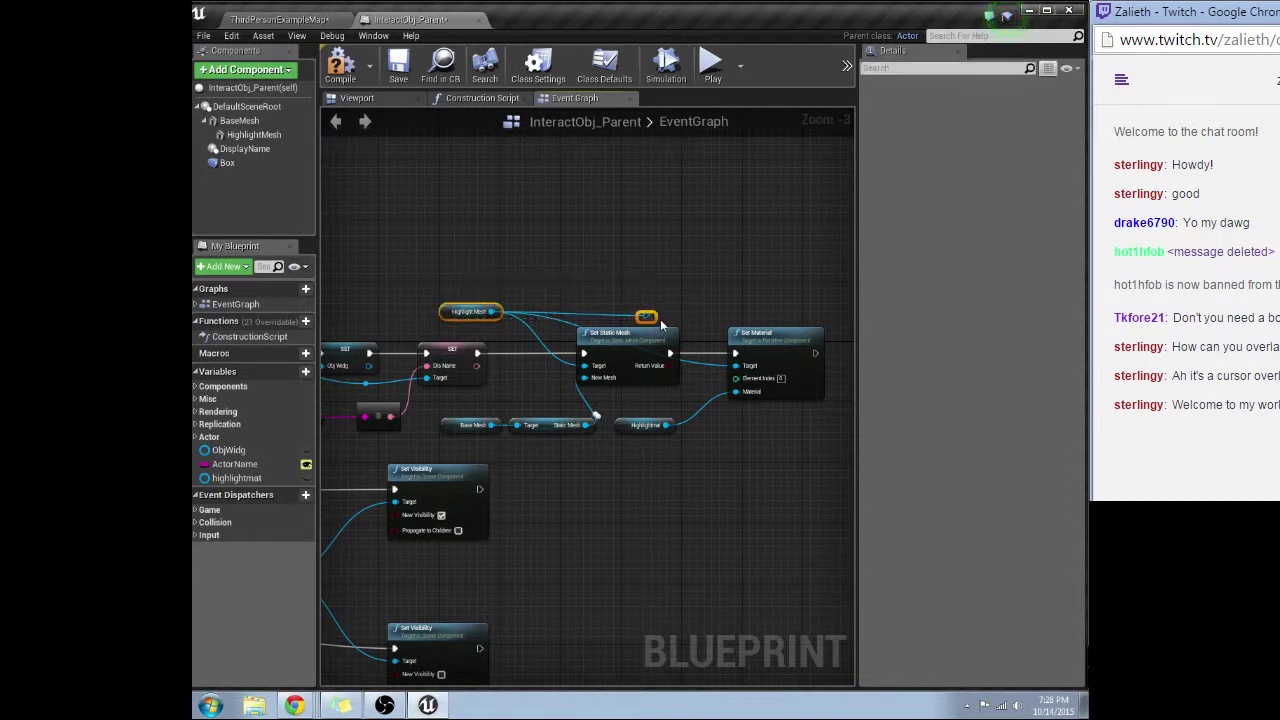
key(Down)
key(Down)
key(Down)
key(Down)
key(Down)
key(Down)
key(Down)
key(Down)
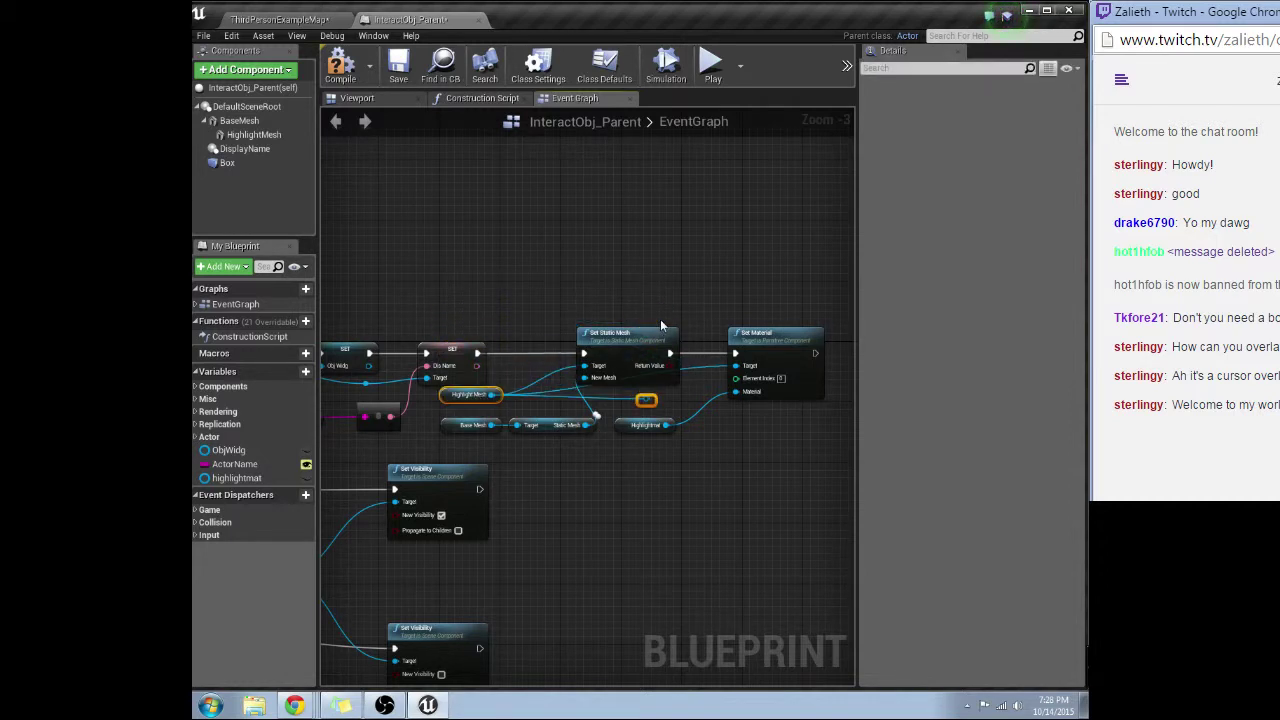
click(647, 408)
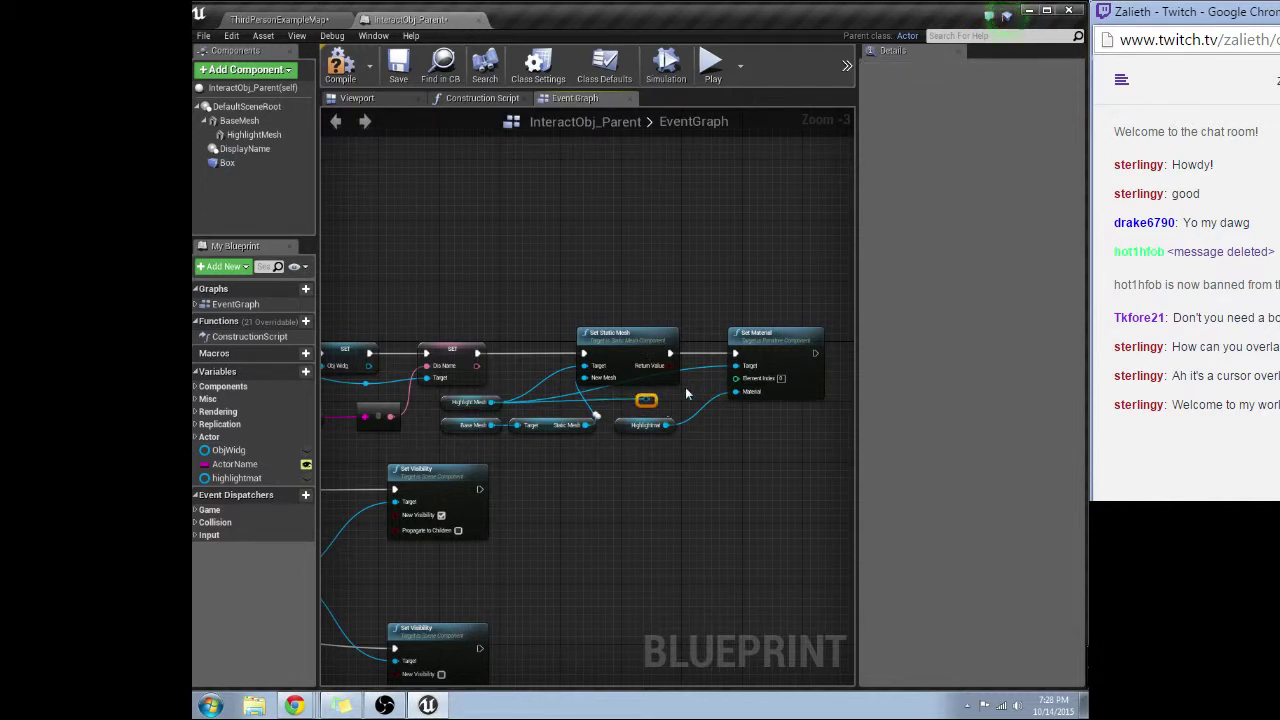
Replace the direct link into Set Material's Target with one from the reroute node, and nudge the reroute node closer to Set Material
drag(648, 401, 738, 368)
alt+click(736, 367)
drag(647, 400, 733, 369)
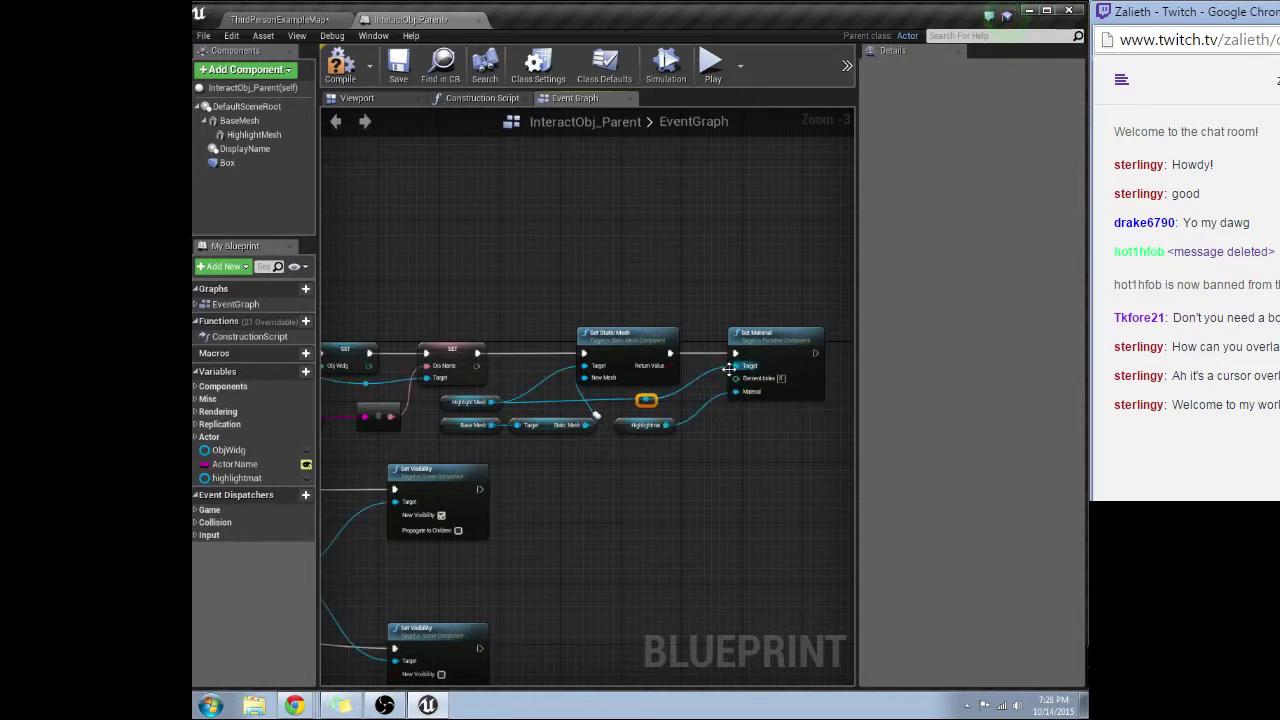
key(Right)
key(Right)
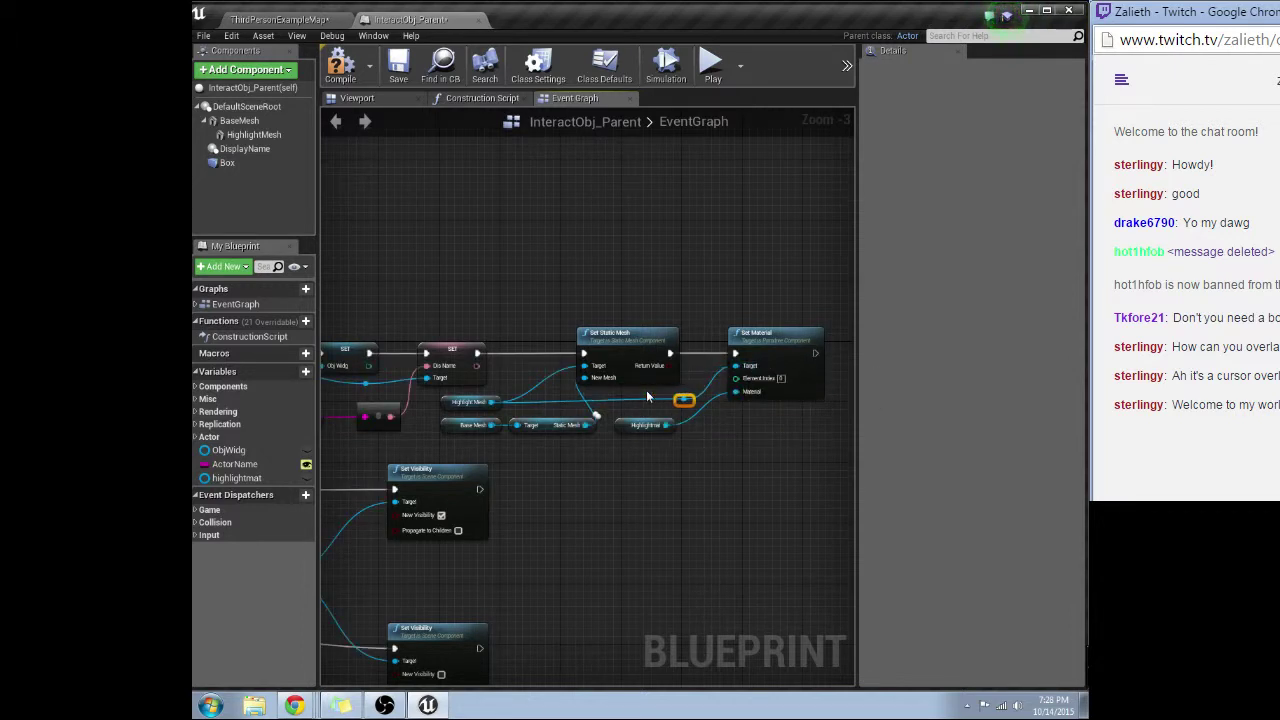
key(Down)
key(Up)
right_drag(682, 441, 679, 436)
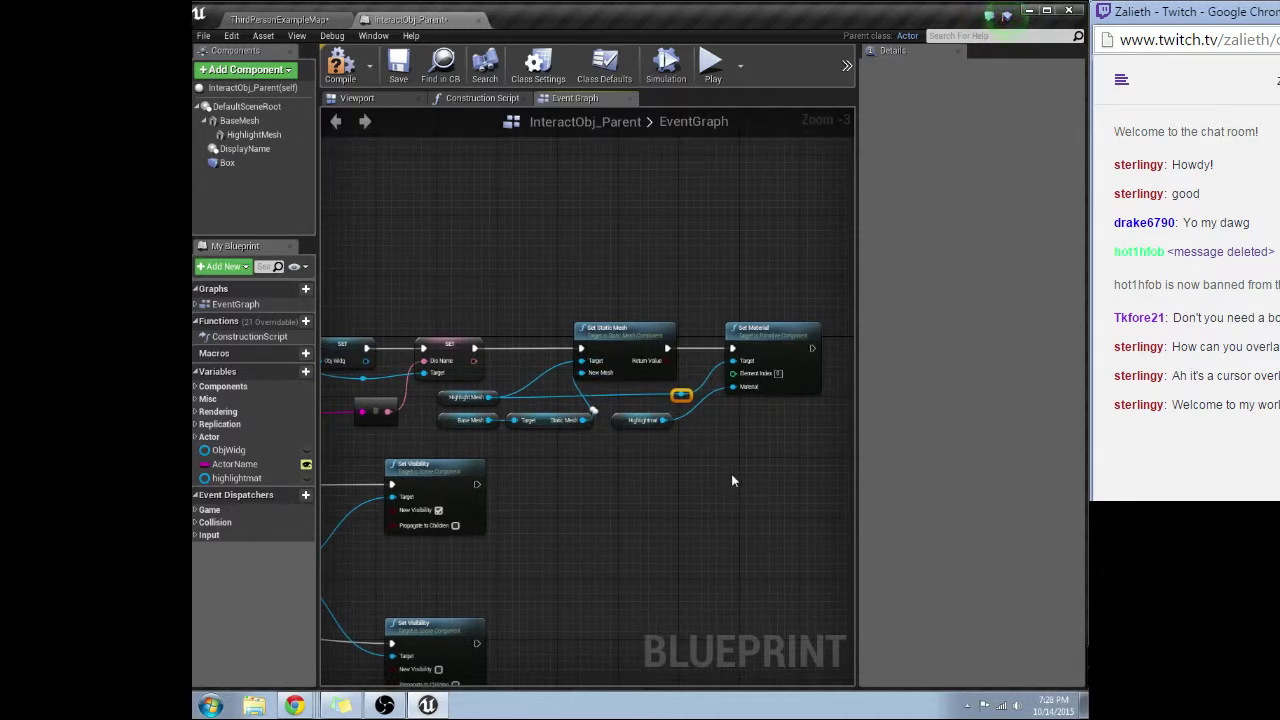
Select the highlightmat variable node and compile the InteractObj_Parent blueprint
click(737, 378)
click(603, 418)
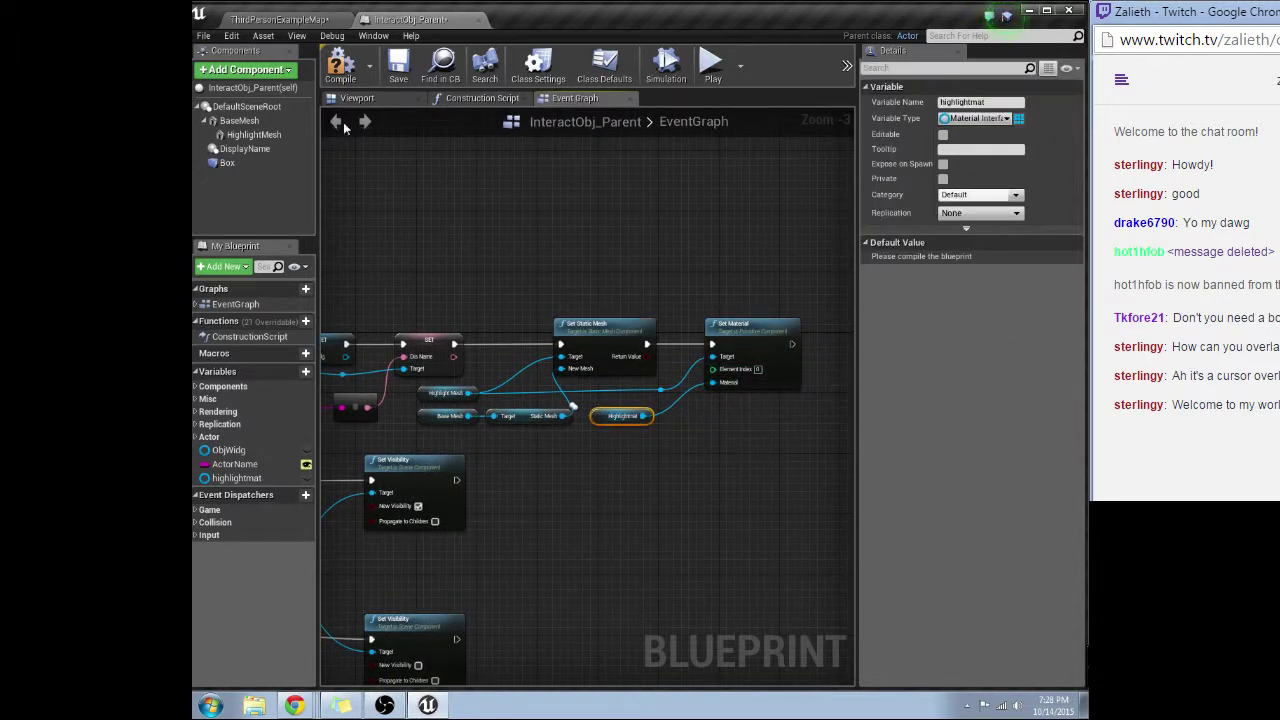
click(340, 65)
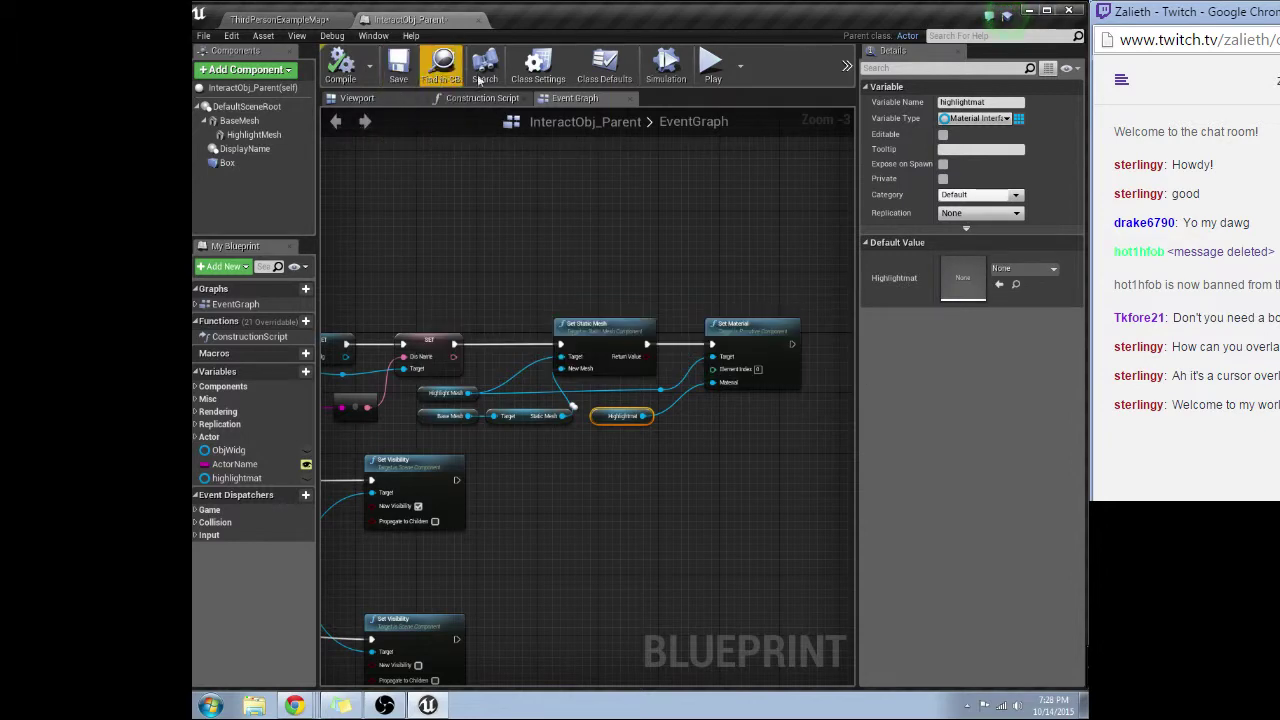
Create a material named Highlights in the level editor's InteractableObjects folder and open it for editing
click(284, 19)
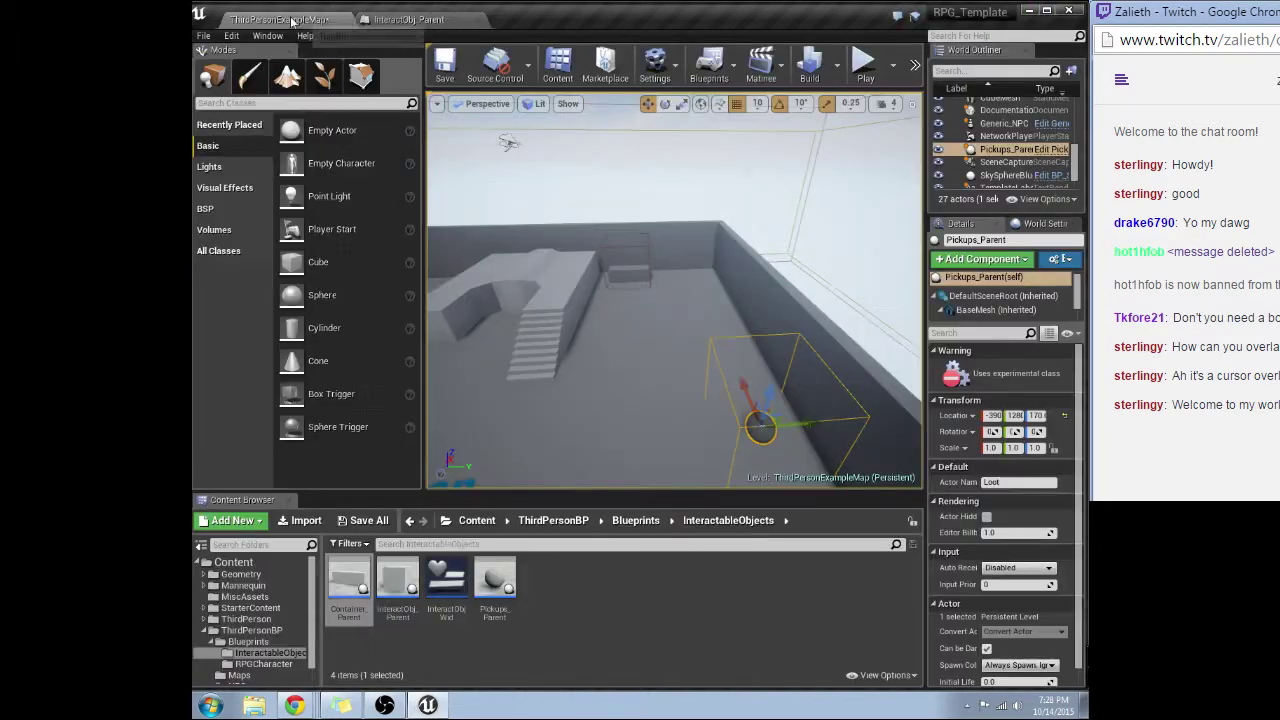
right_click(535, 588)
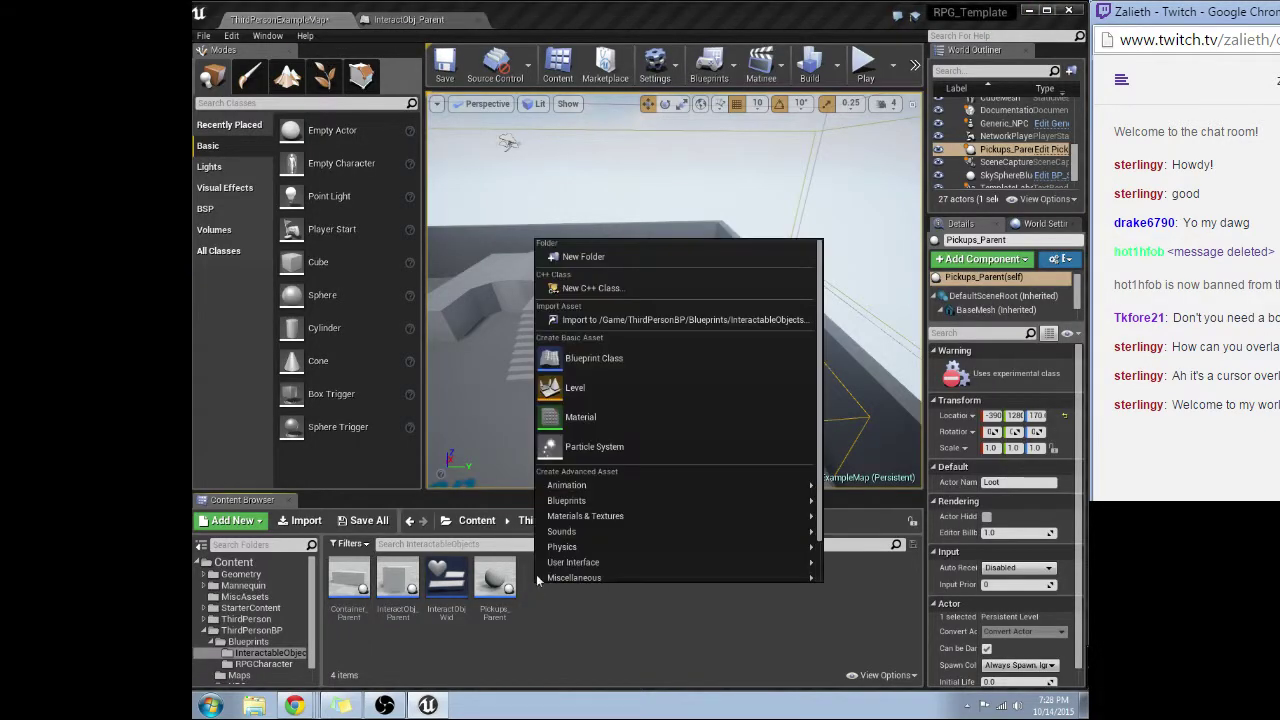
click(609, 418)
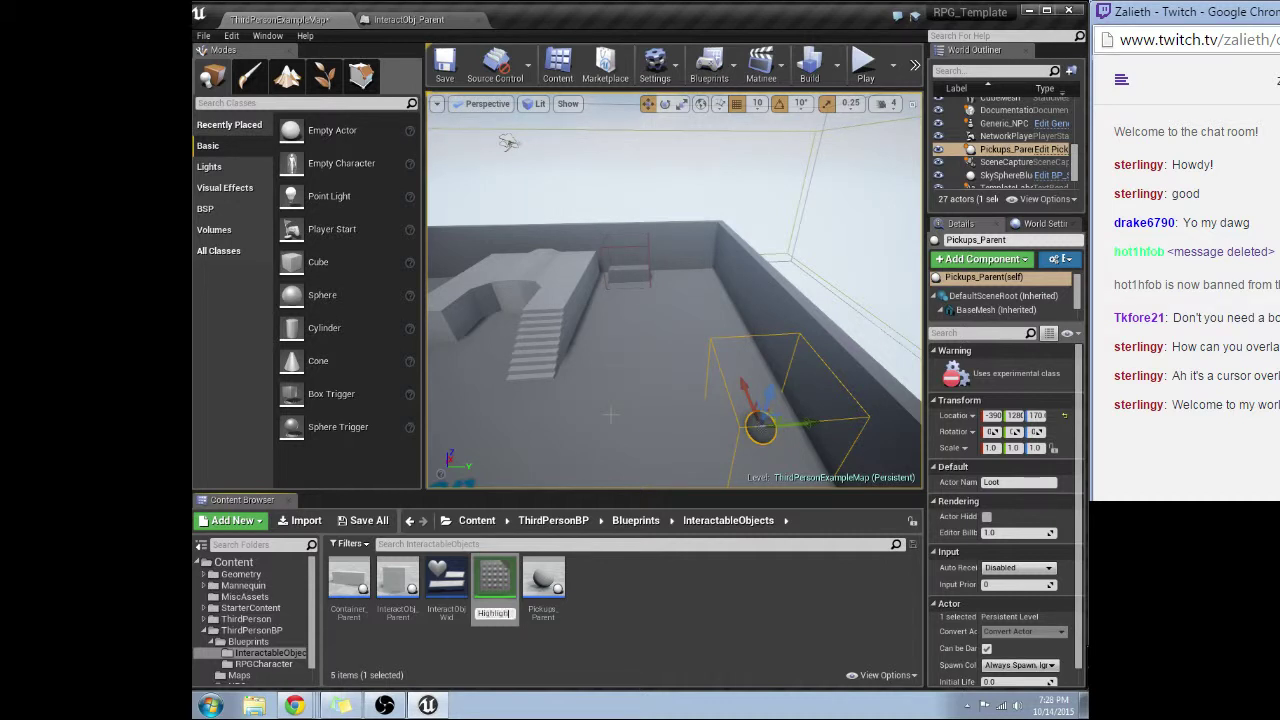
key(Return)
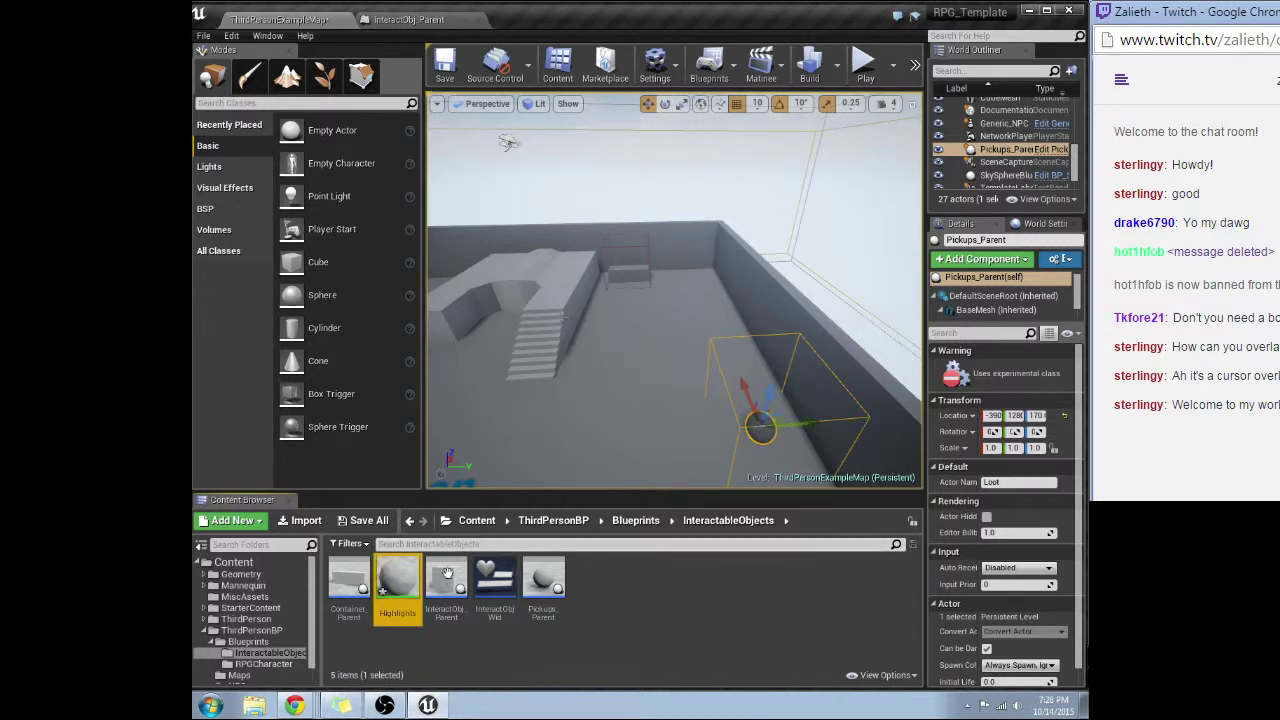
double_click(405, 590)
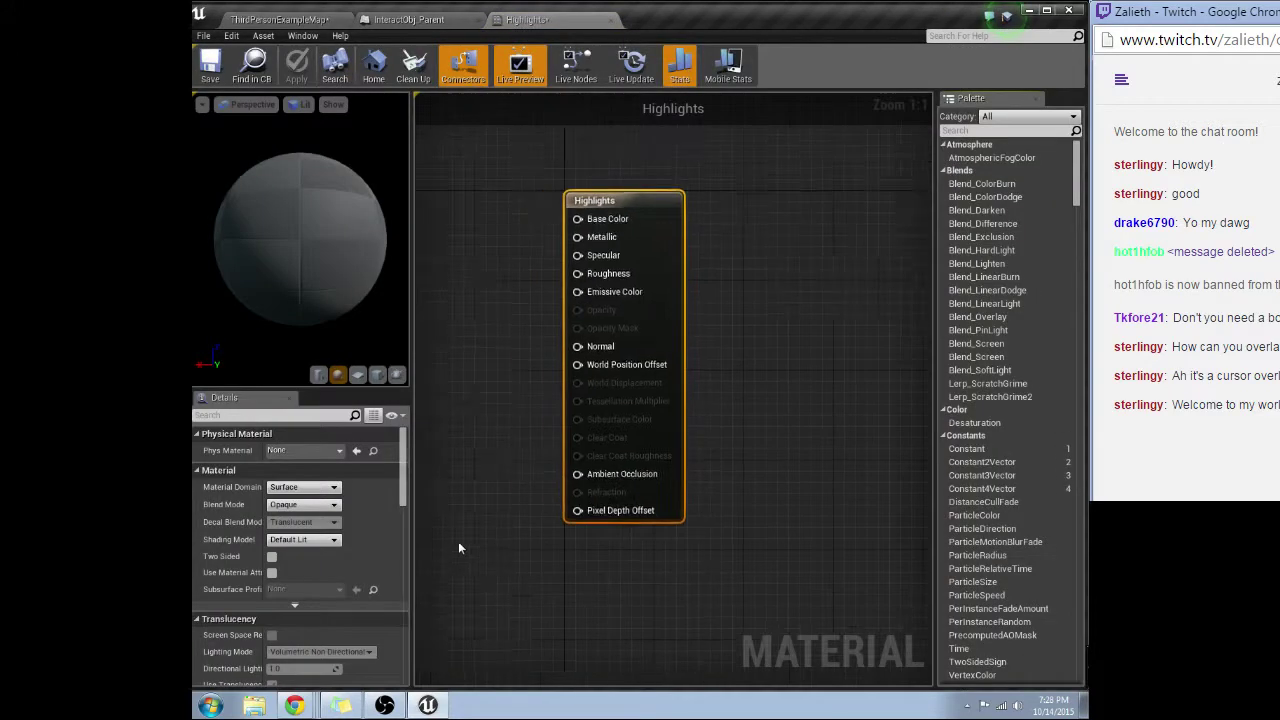
Add three Constant nodes stacked in a column to the left of the Highlights material node
right_drag(504, 411, 733, 418)
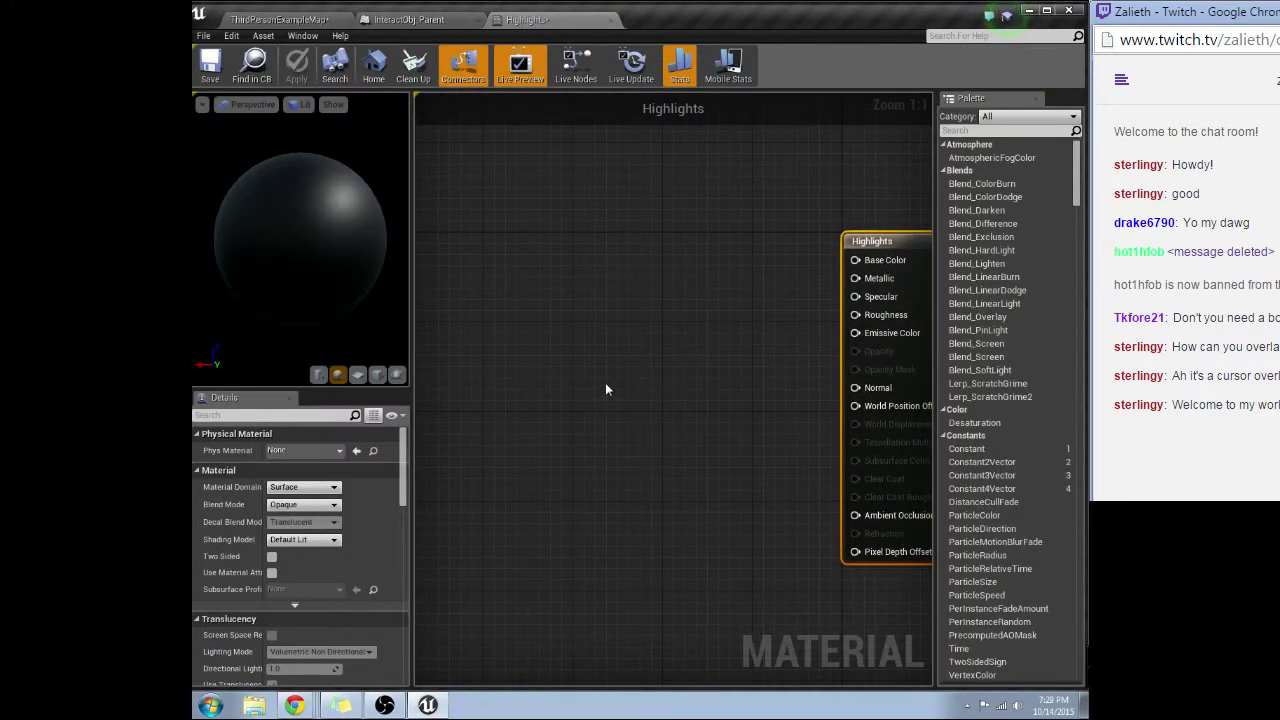
click(742, 370)
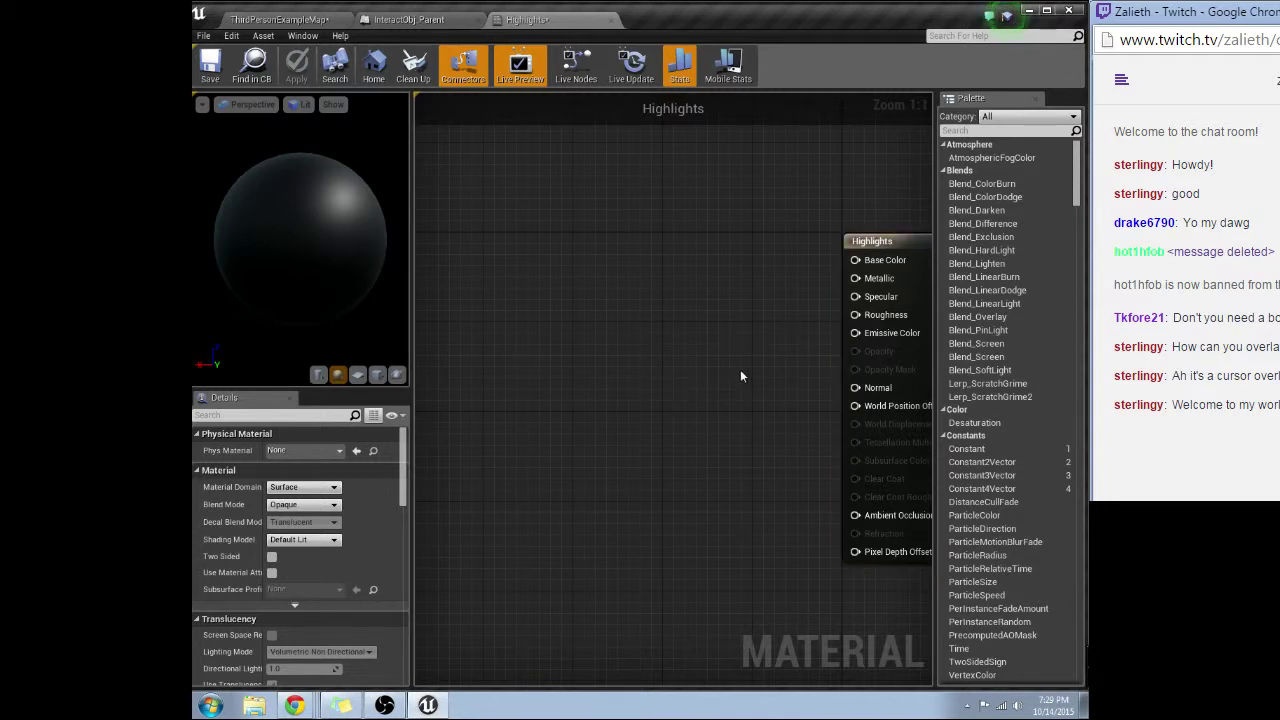
drag(744, 382, 660, 315)
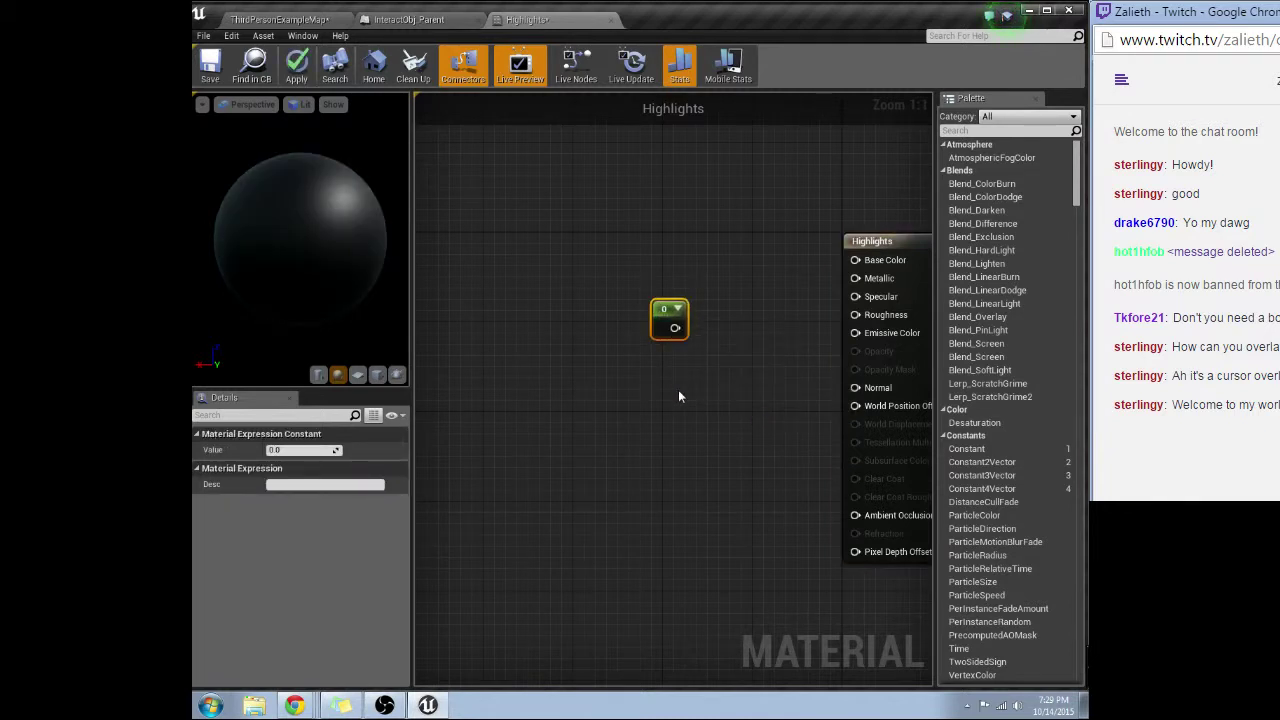
click(680, 400)
drag(690, 412, 668, 380)
click(684, 452)
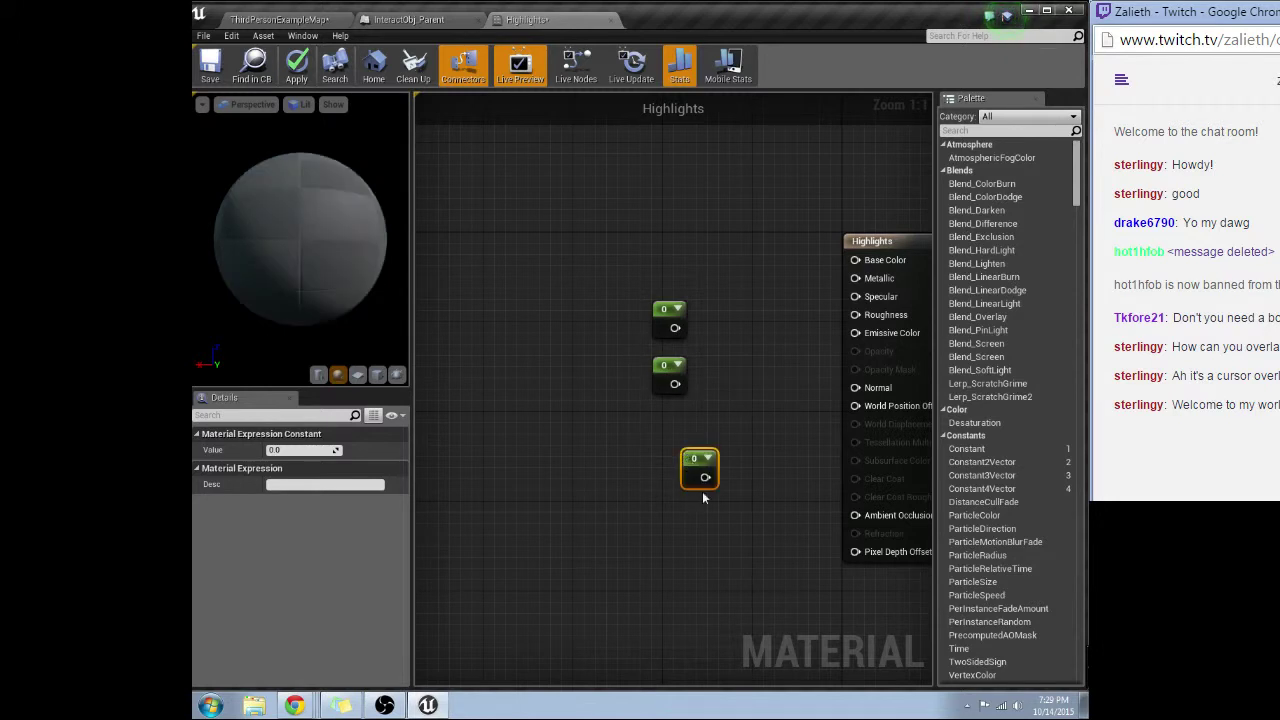
drag(703, 486, 673, 460)
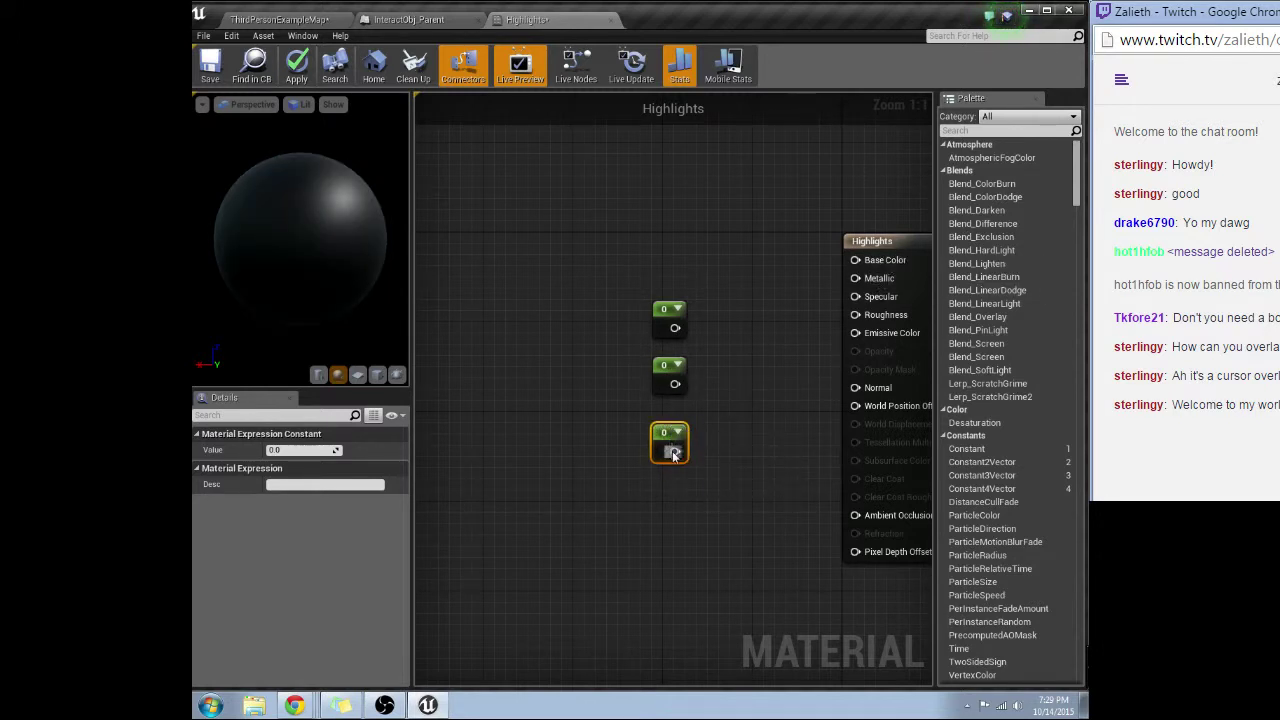
Connect the lowest constant to the material's Opacity and the middle constant to Roughness
drag(673, 453, 855, 351)
drag(676, 385, 857, 317)
Set the top constant's value to 10 and connect it to the material's Specular input
drag(665, 326, 665, 293)
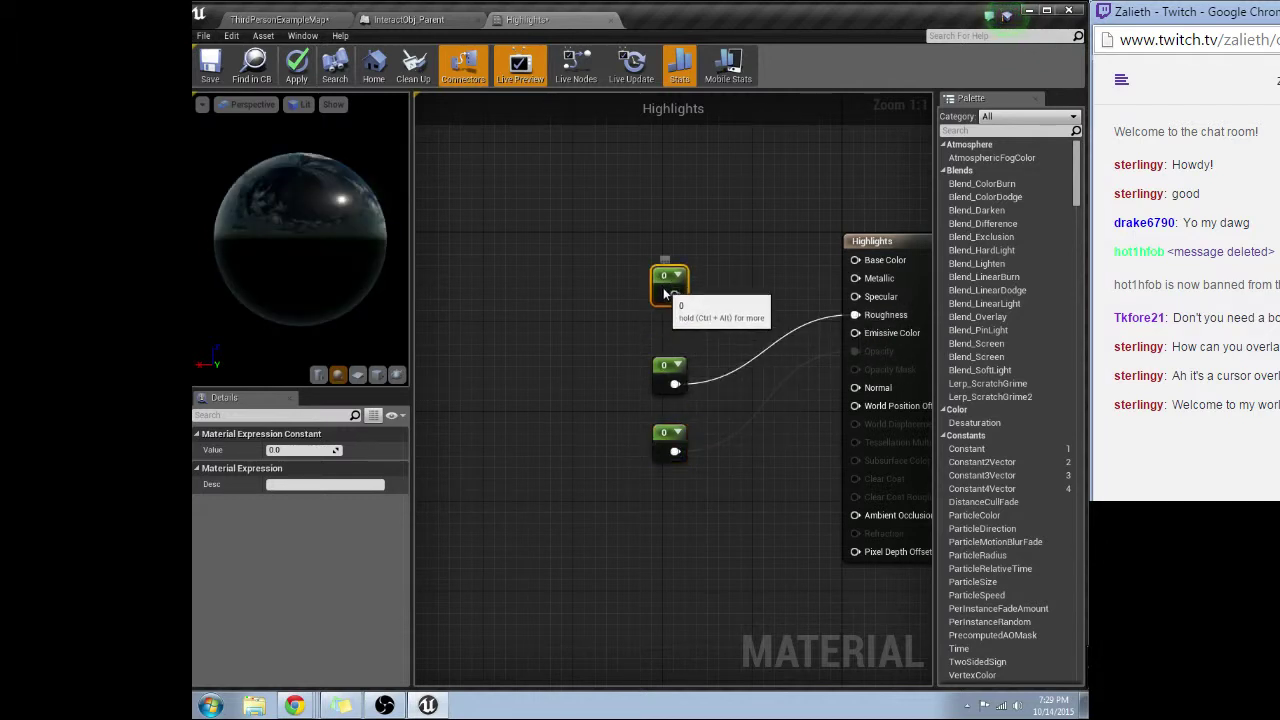
click(306, 450)
text(10)
key(Return)
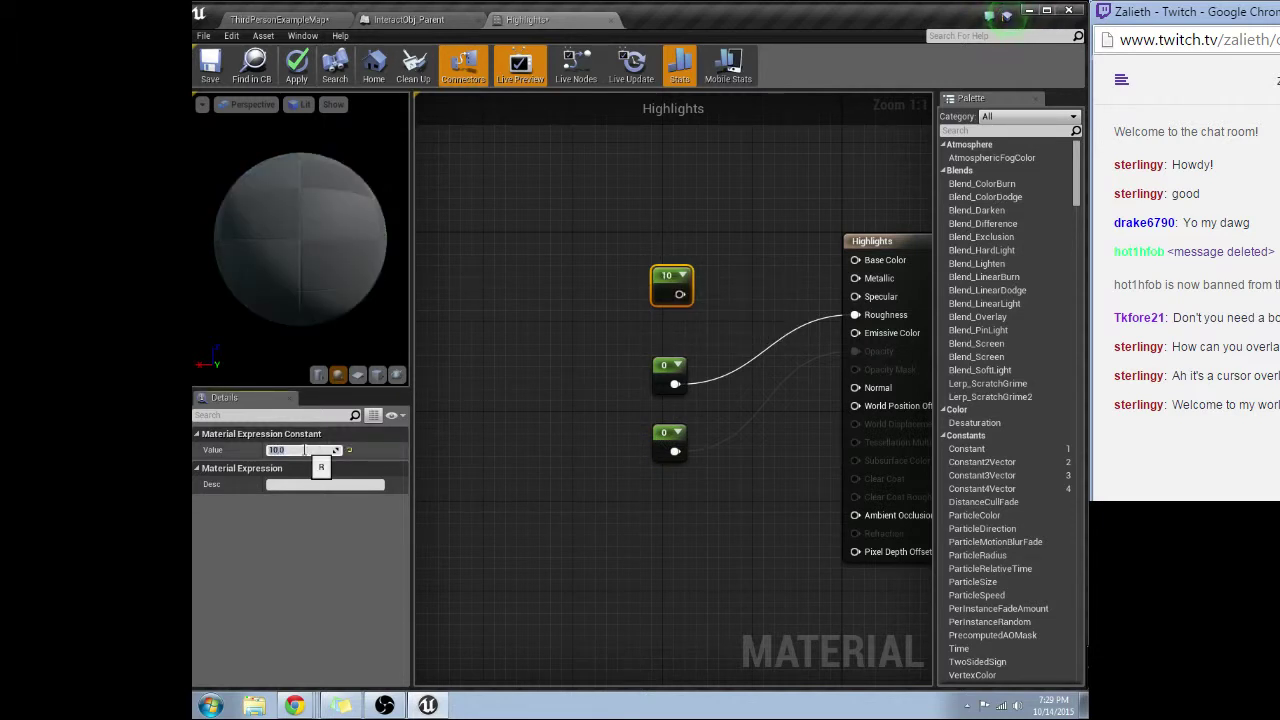
drag(679, 294, 855, 297)
Move the three constants closer to the Highlights node in a compact column
drag(672, 280, 730, 289)
right_drag(835, 284, 762, 297)
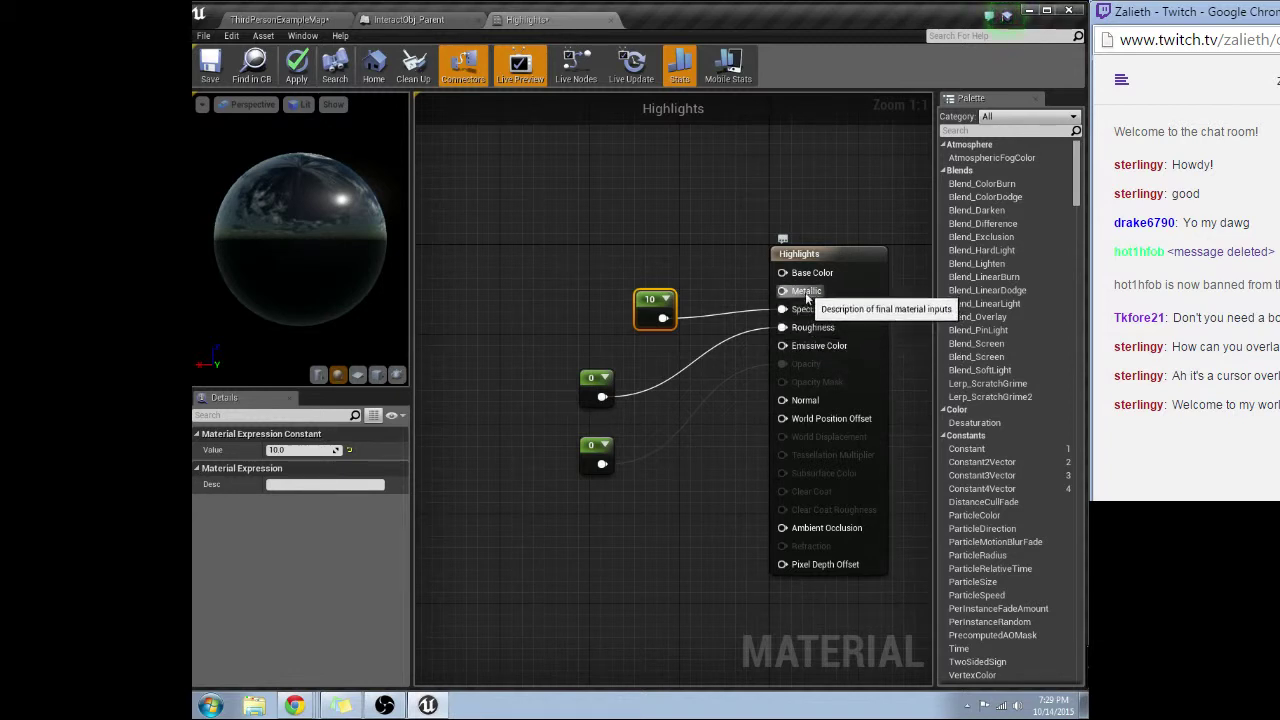
drag(585, 393, 644, 364)
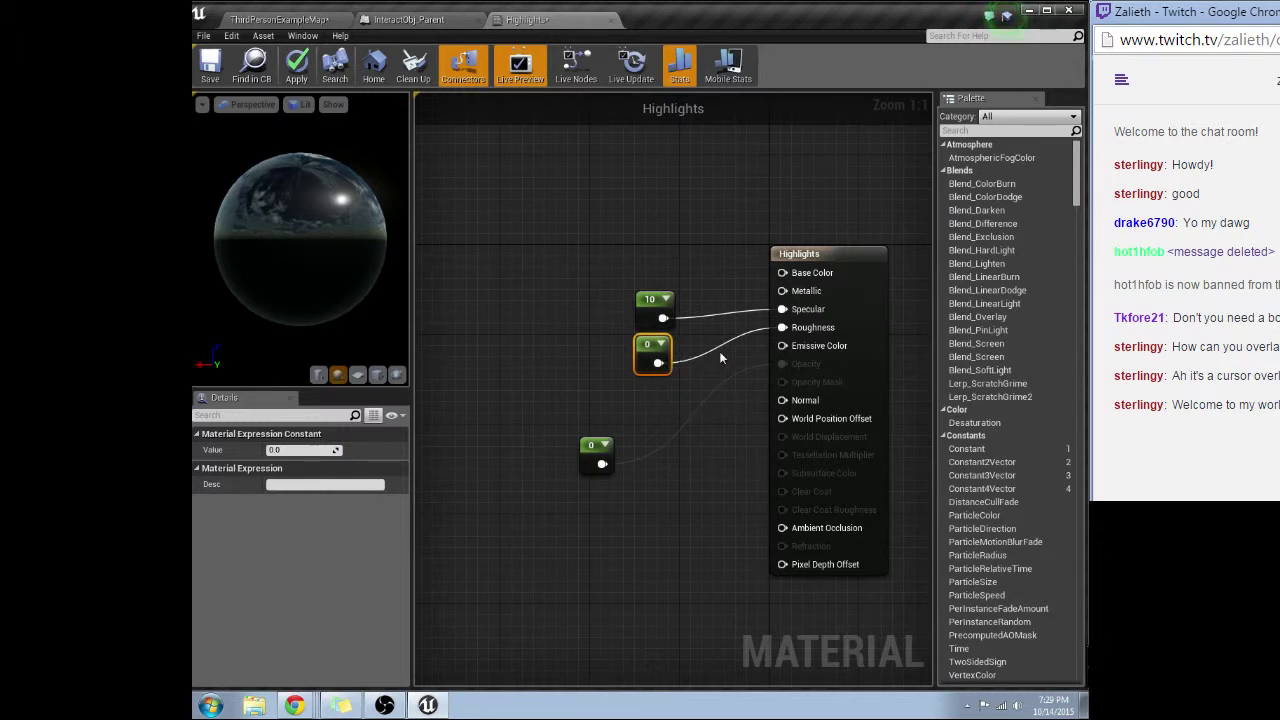
drag(597, 447, 650, 403)
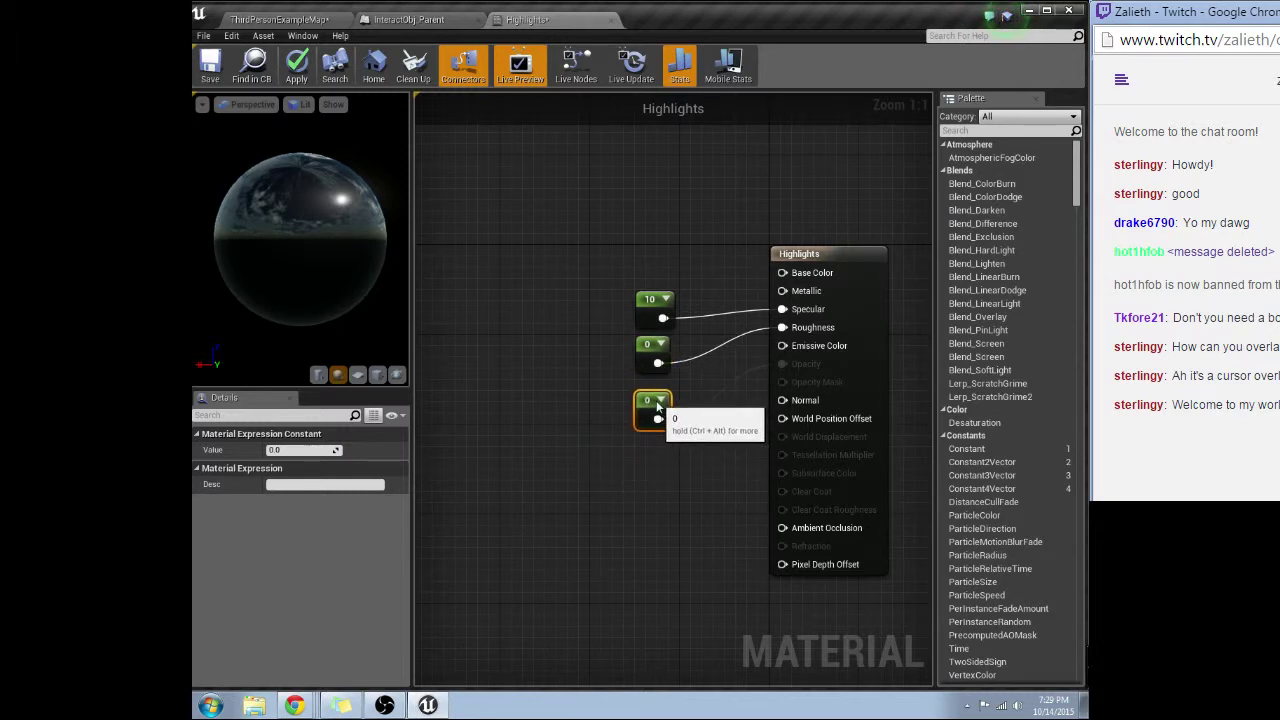
Set the Highlights material's Blend Mode to Translucent
click(851, 272)
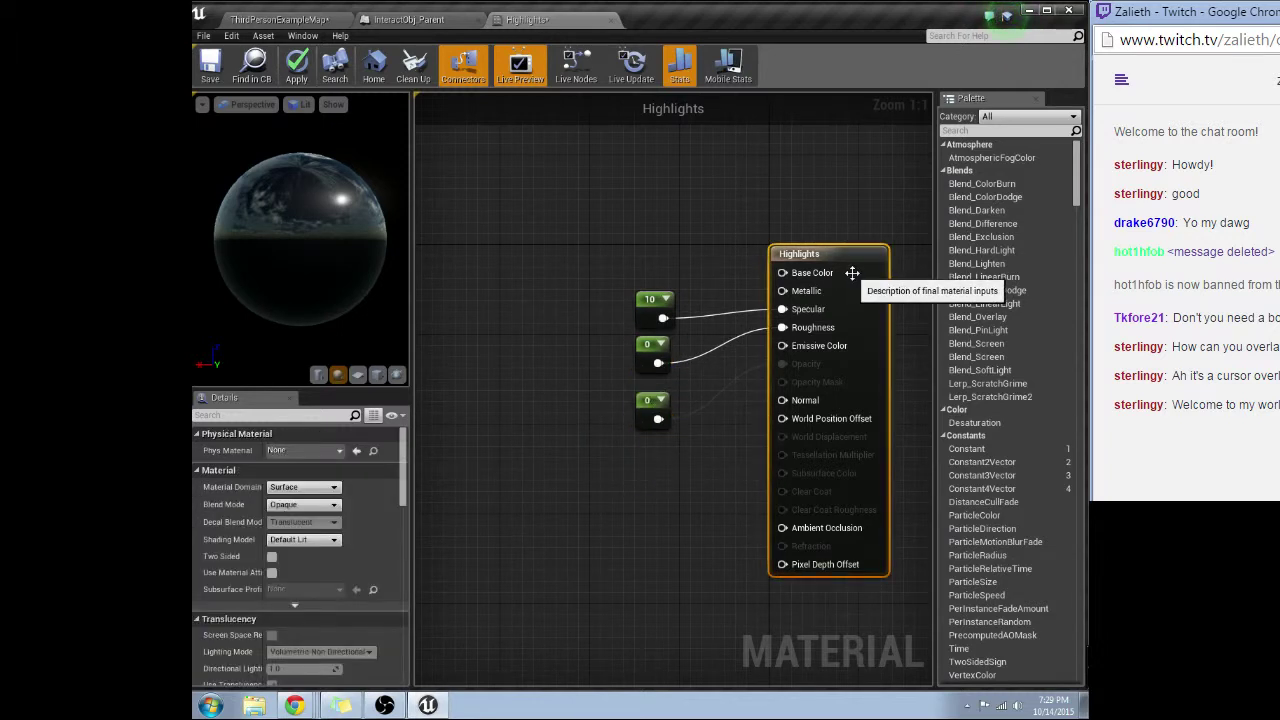
click(306, 505)
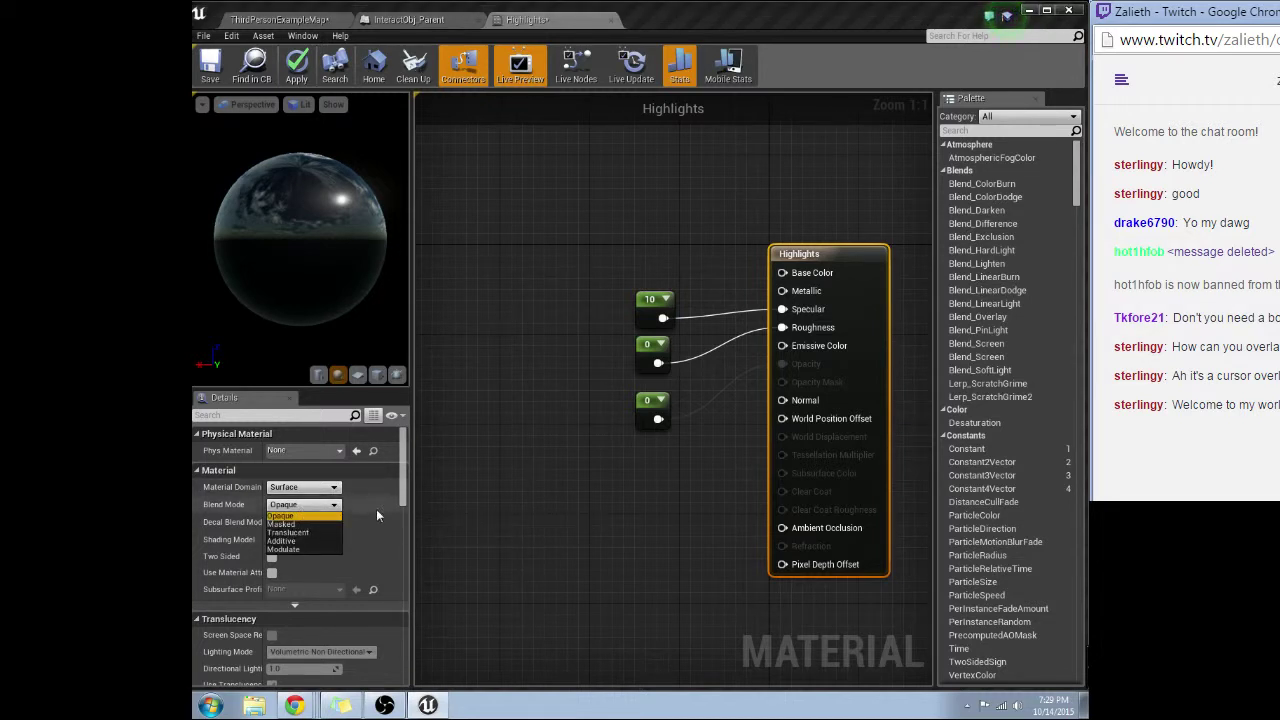
click(298, 534)
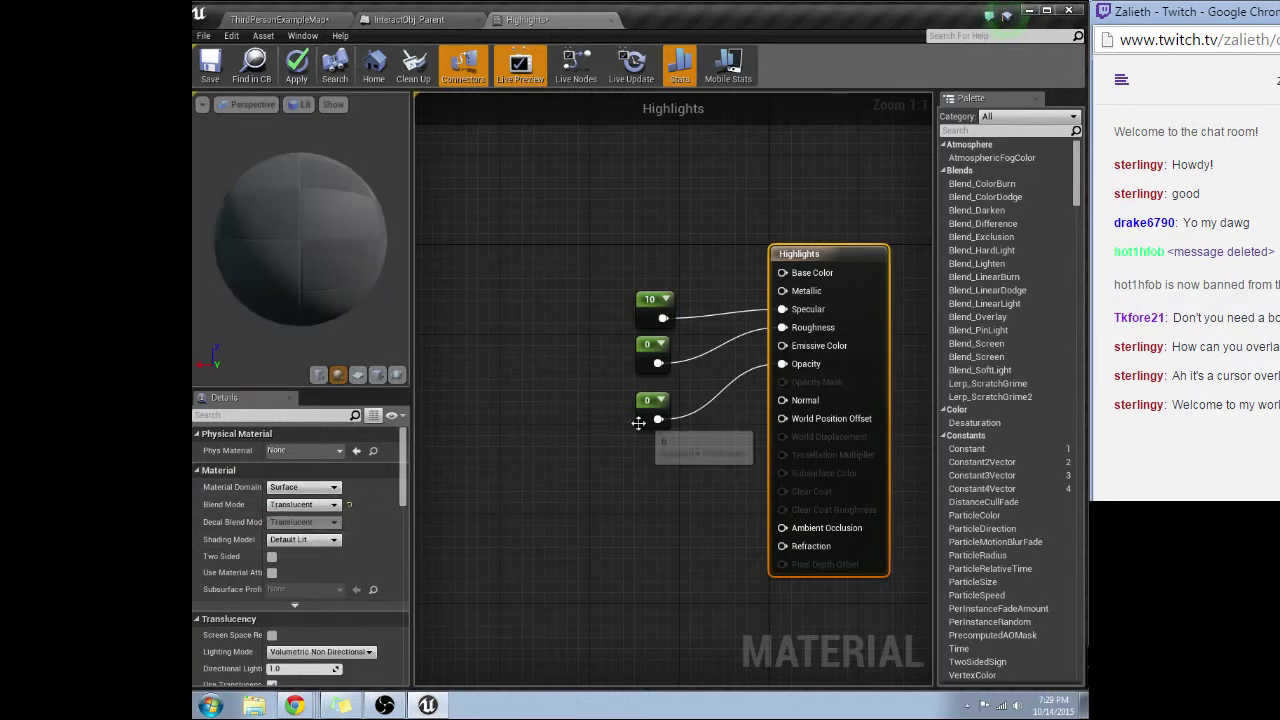
Shift the Specular and Roughness constants slightly up and the Opacity constant slightly down beside the material node
drag(588, 284, 611, 300)
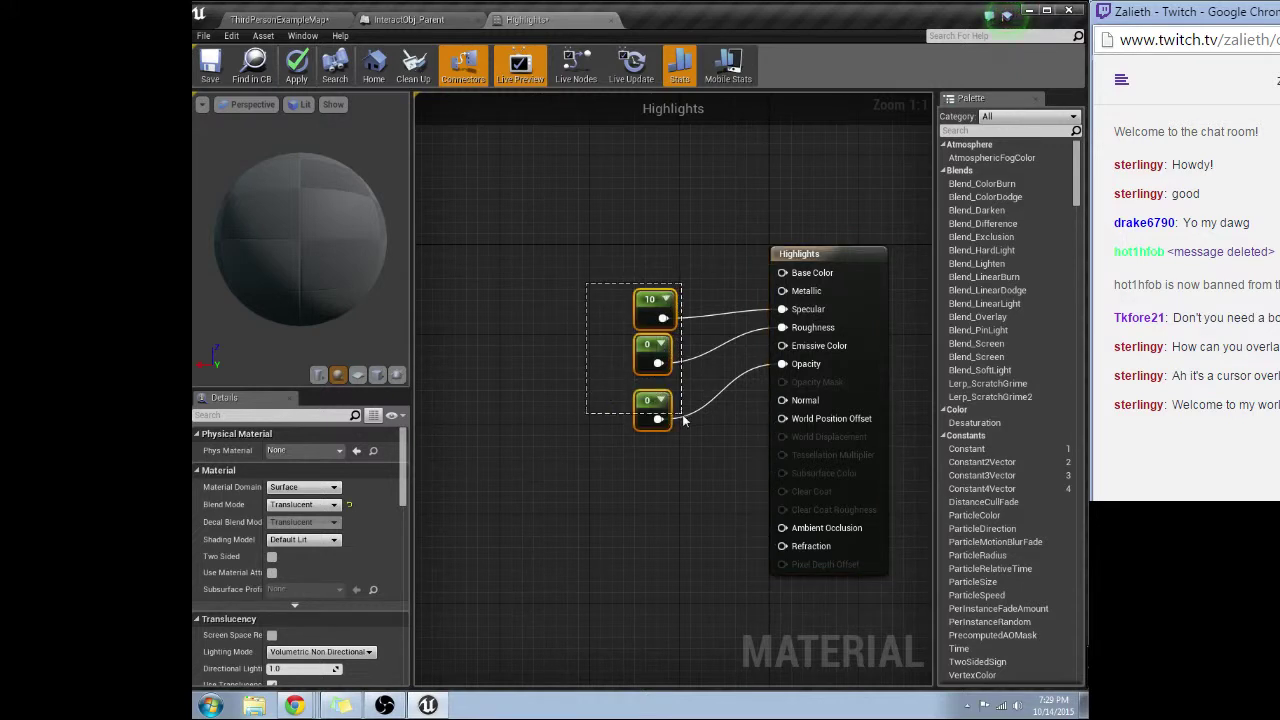
drag(683, 420, 683, 415)
mouse_move(648, 328)
mouse_down()
mouse_move(664, 347)
mouse_move(650, 326)
mouse_up()
drag(668, 419, 668, 429)
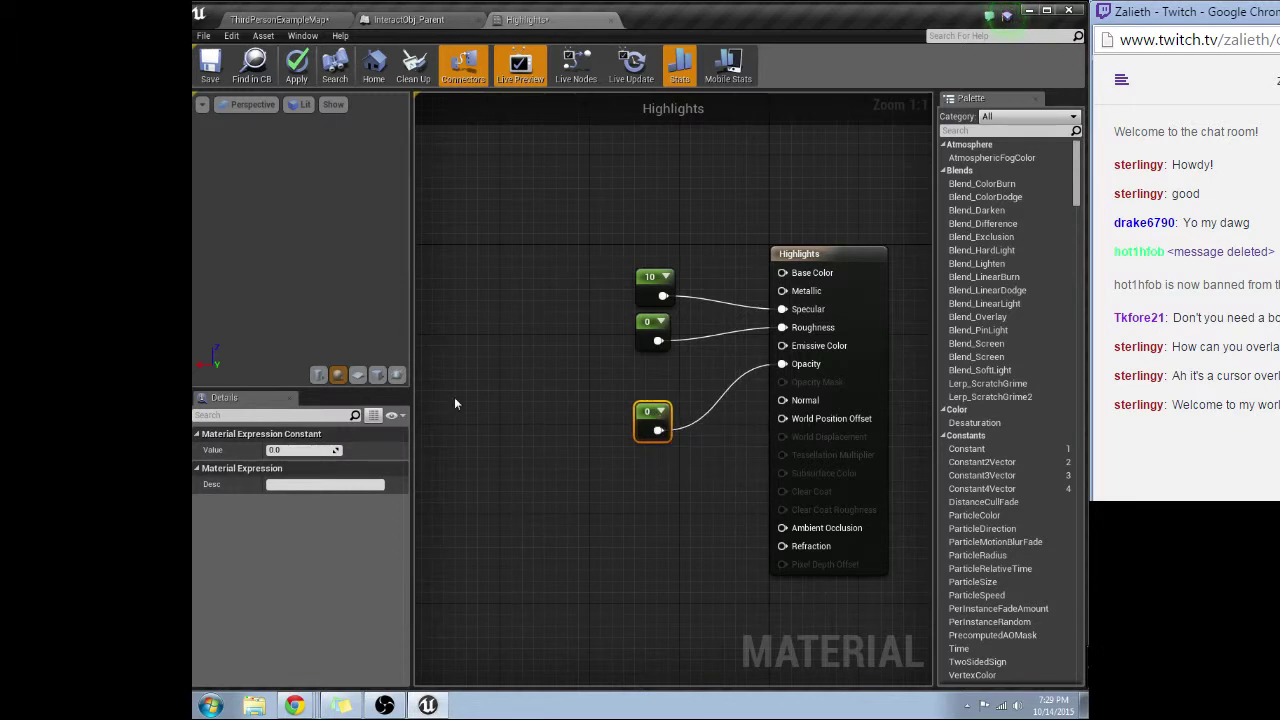
Add a Constant3Vector node to the left of the constants and duplicate it directly below
click(578, 366)
right_drag(509, 340, 580, 377)
right_drag(538, 275, 623, 279)
key(3)
click(572, 265)
drag(617, 311, 536, 244)
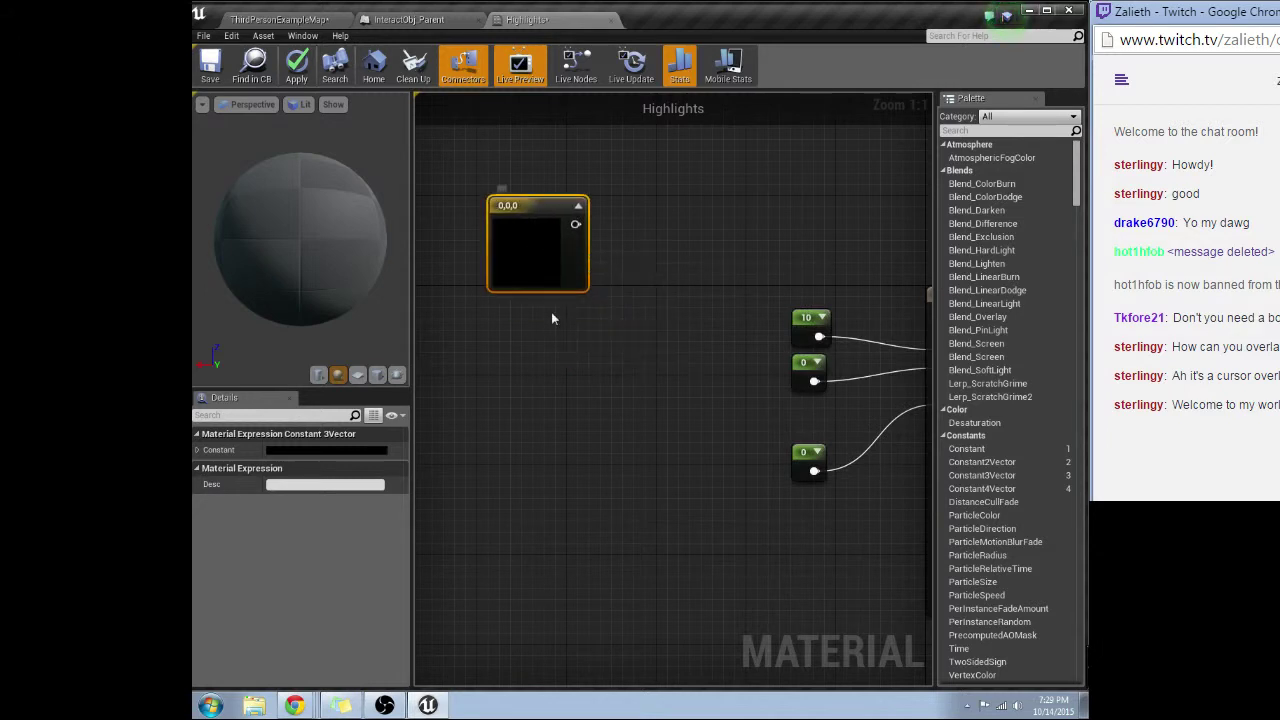
key(ctrl+w)
drag(591, 368, 555, 337)
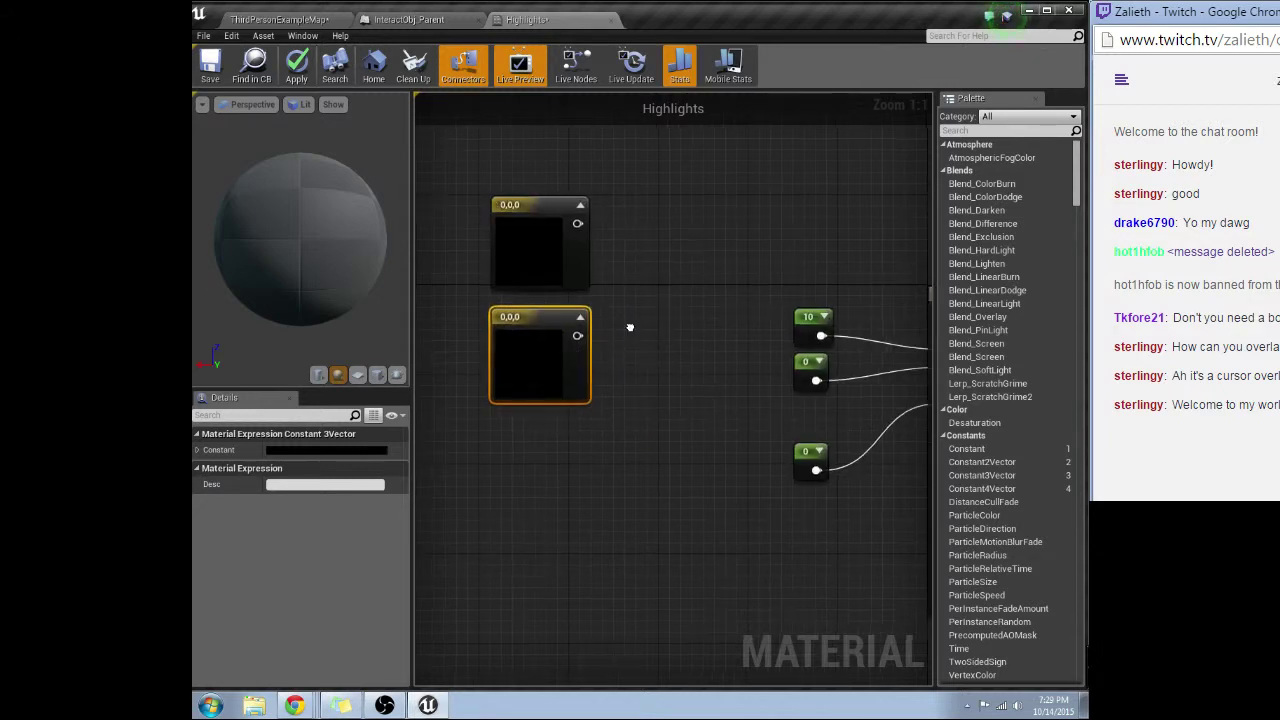
right_drag(629, 323, 604, 346)
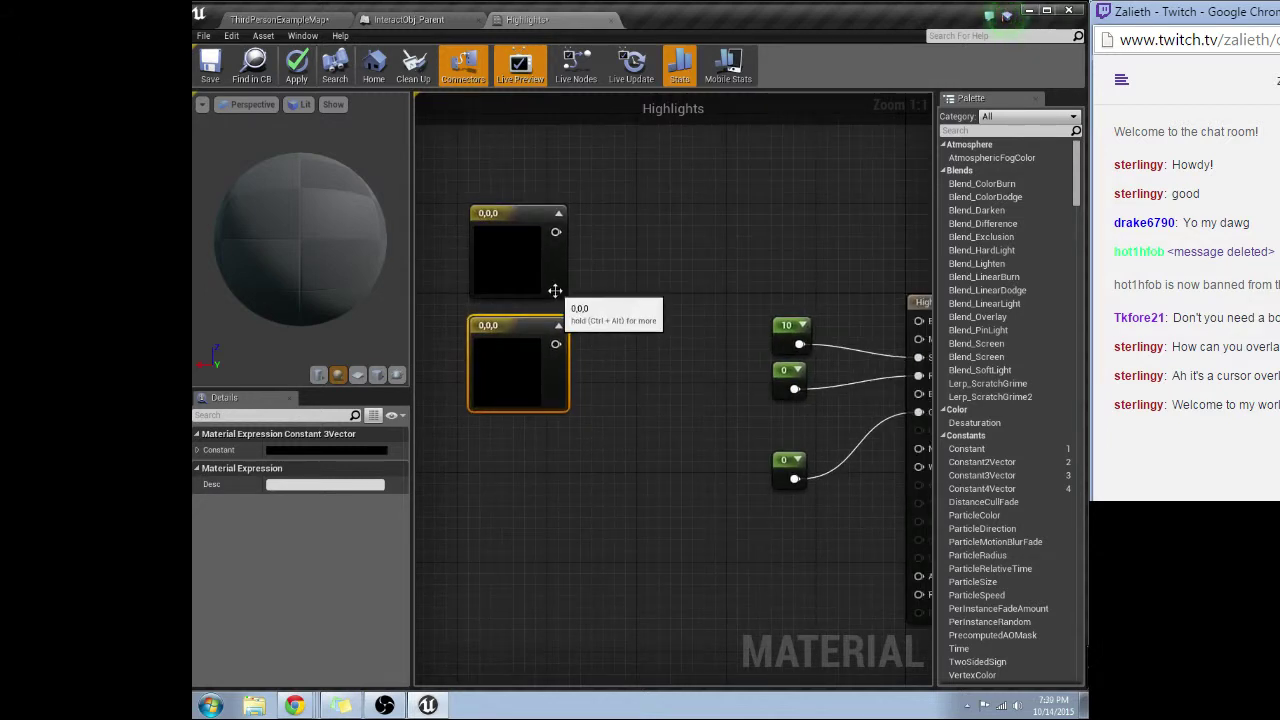
Switch to the ThirdPersonExampleMap level and examine the box-shaped object in the corner behind the ramp up close
click(325, 19)
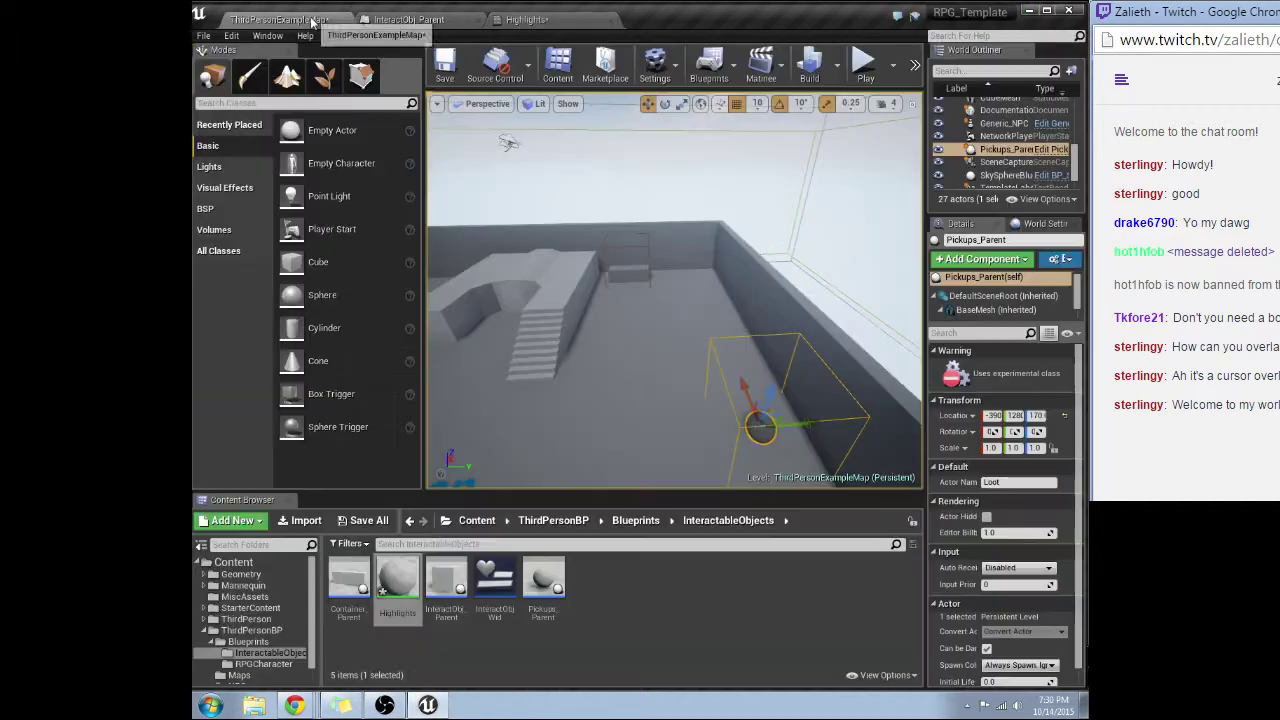
key(w)
right_drag(674, 290, 705, 275)
key(w)
key(w)
key(s)
right_drag(515, 170, 518, 195)
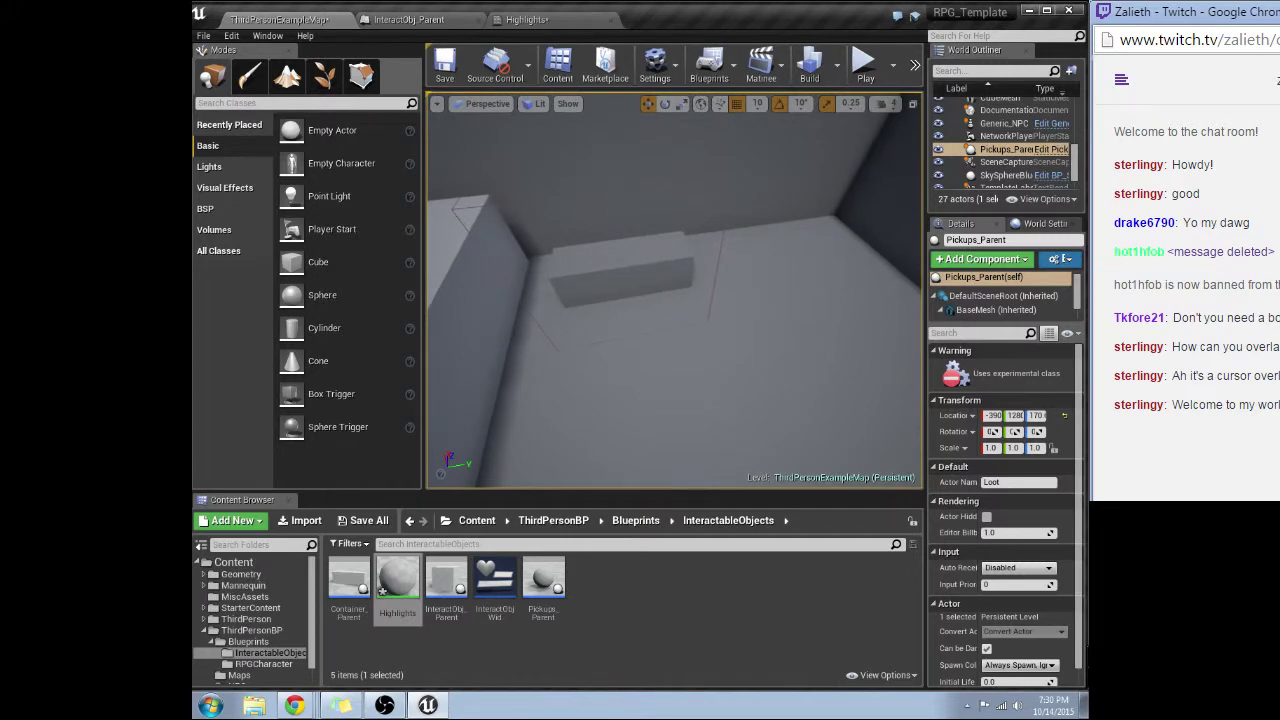
Convert the upper Constant3Vector in the Highlights material to a parameter and name it OtherOBJColor
click(527, 19)
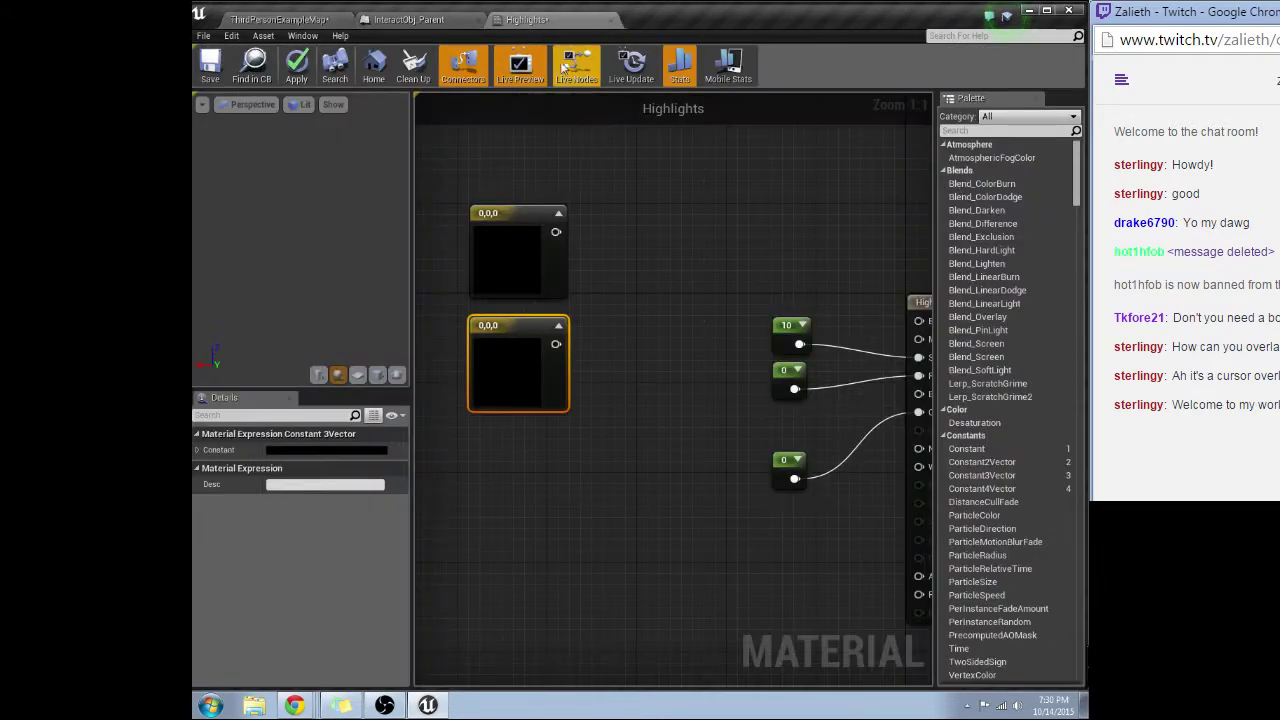
click(508, 239)
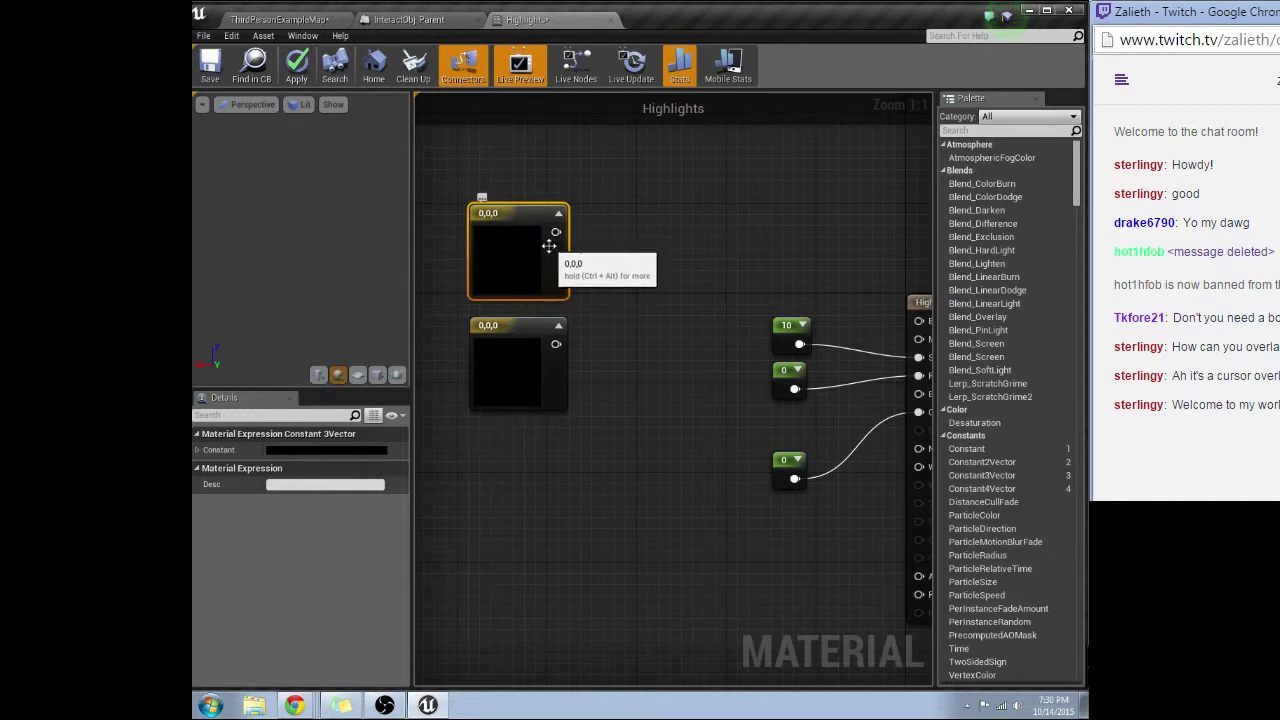
right_click(522, 222)
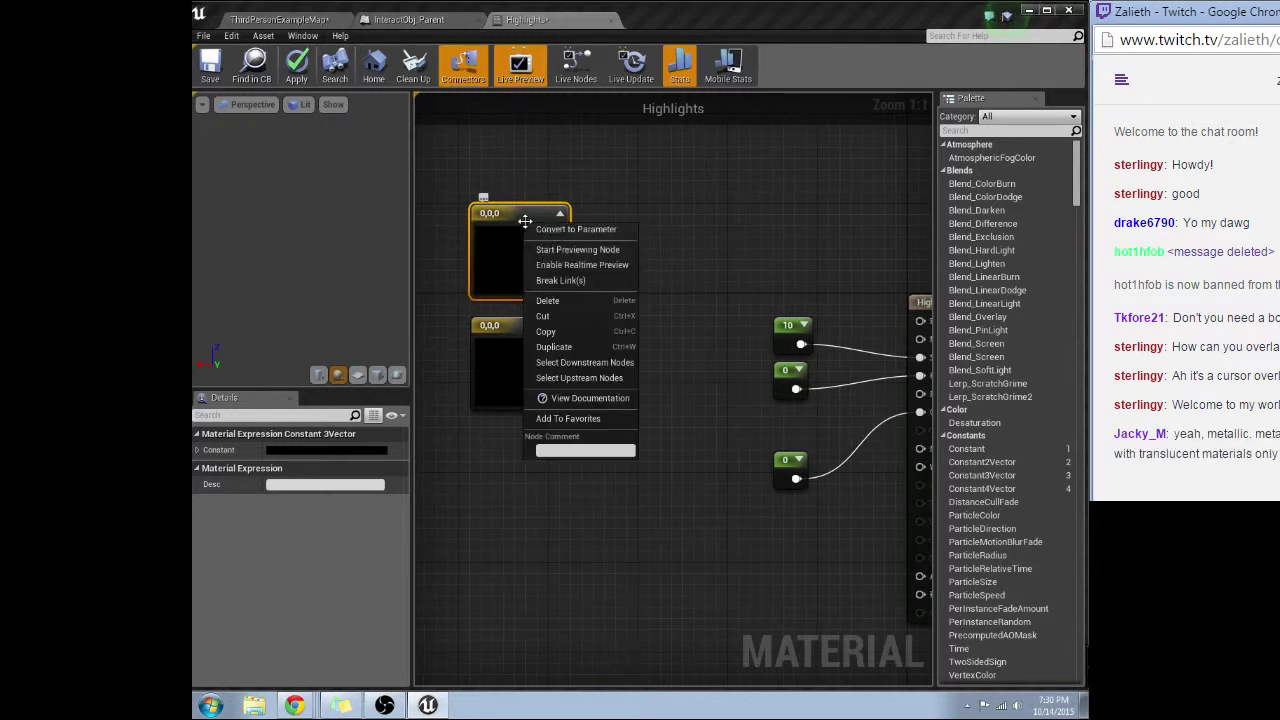
click(600, 232)
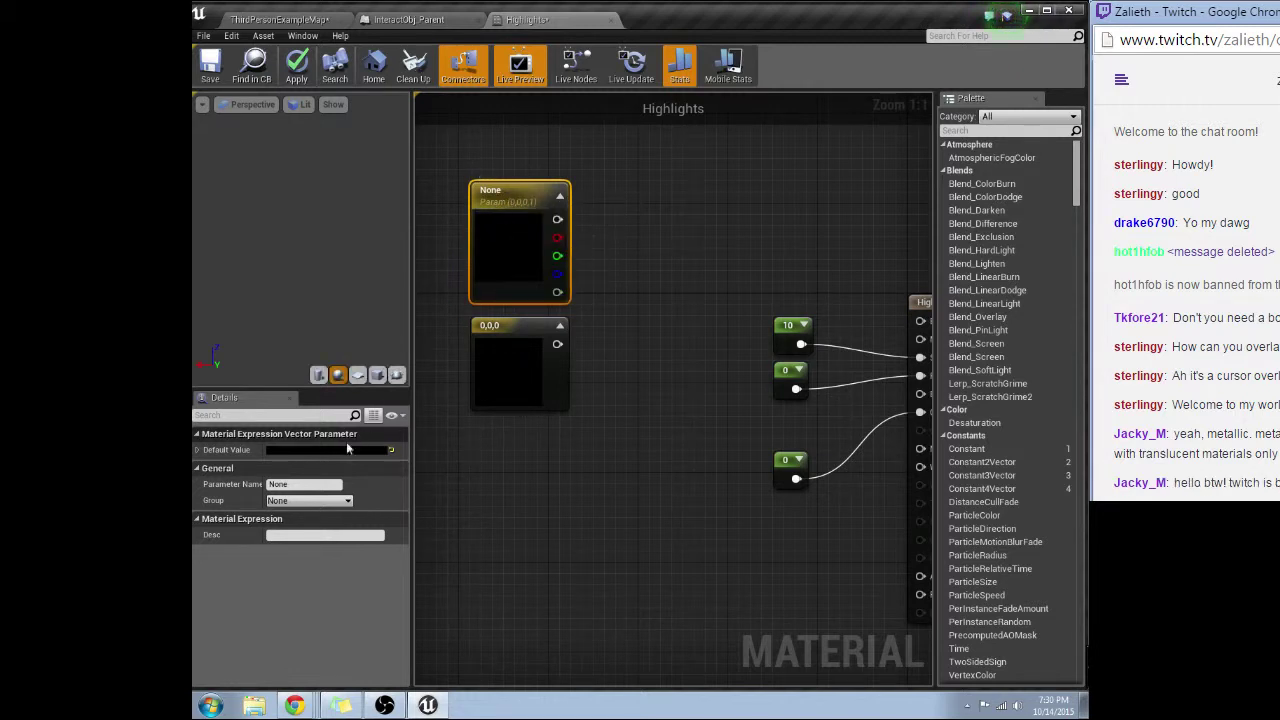
click(295, 485)
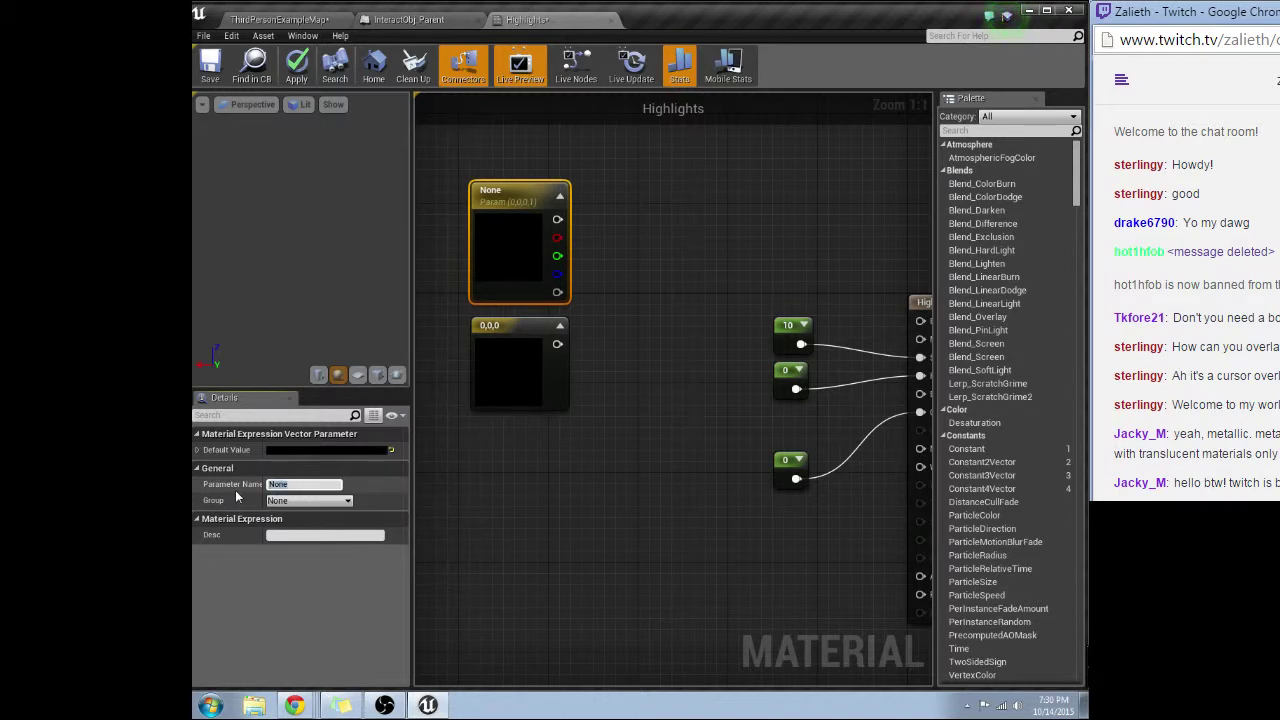
text(OtherOBJColor)
key(Return)
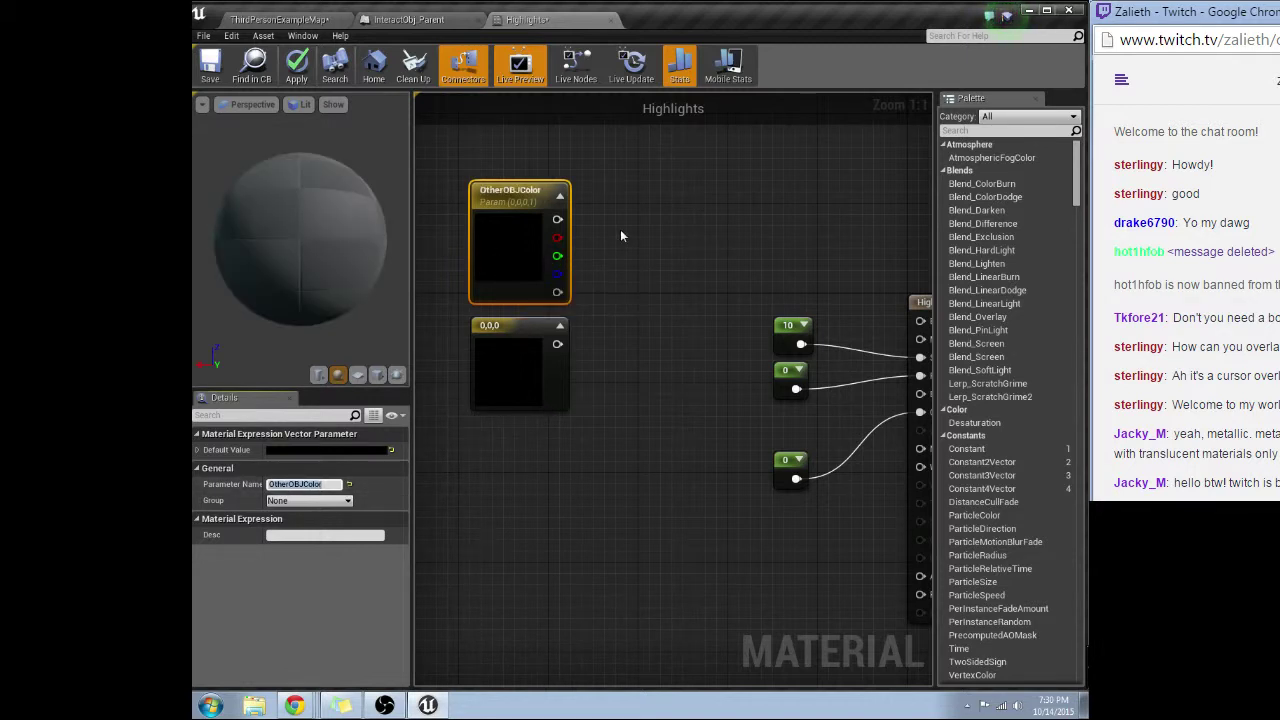
Add a Texture Sample node beside OtherOBJColor, convert it to a parameter and assign it the T_Brick_Clay_Beveled_D texture
click(620, 232)
click(620, 236)
drag(665, 243, 662, 214)
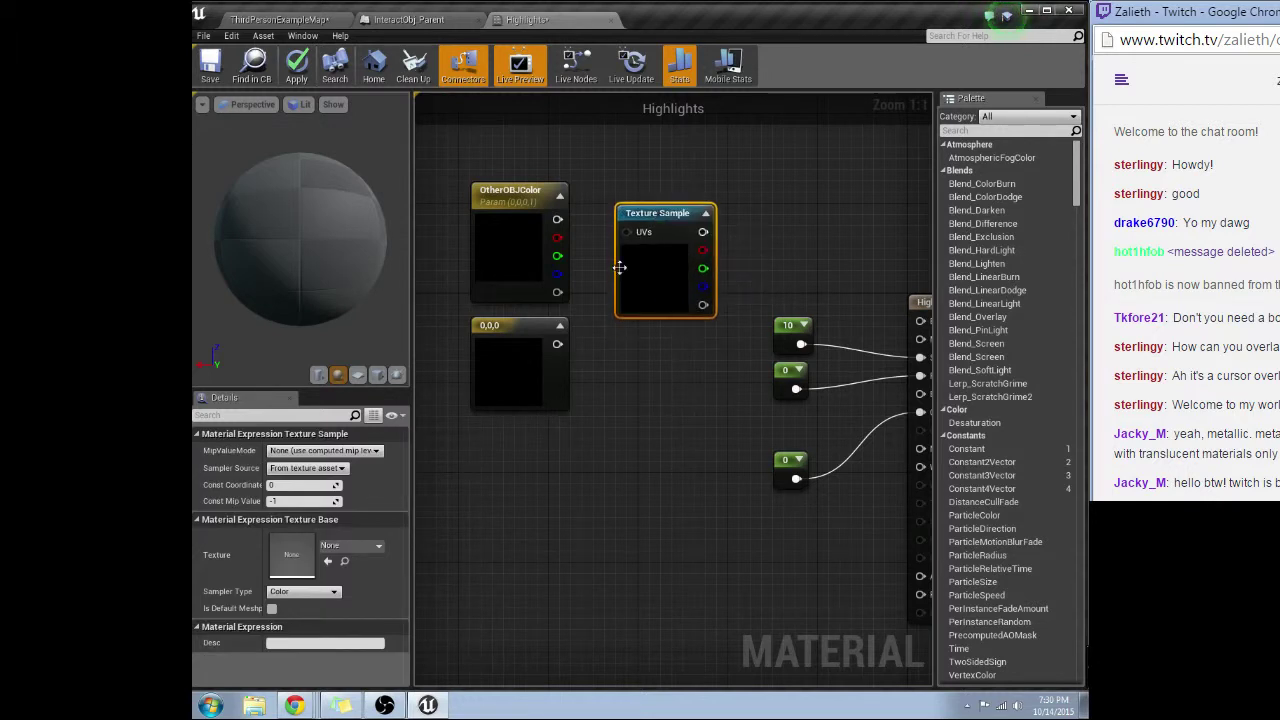
right_click(681, 238)
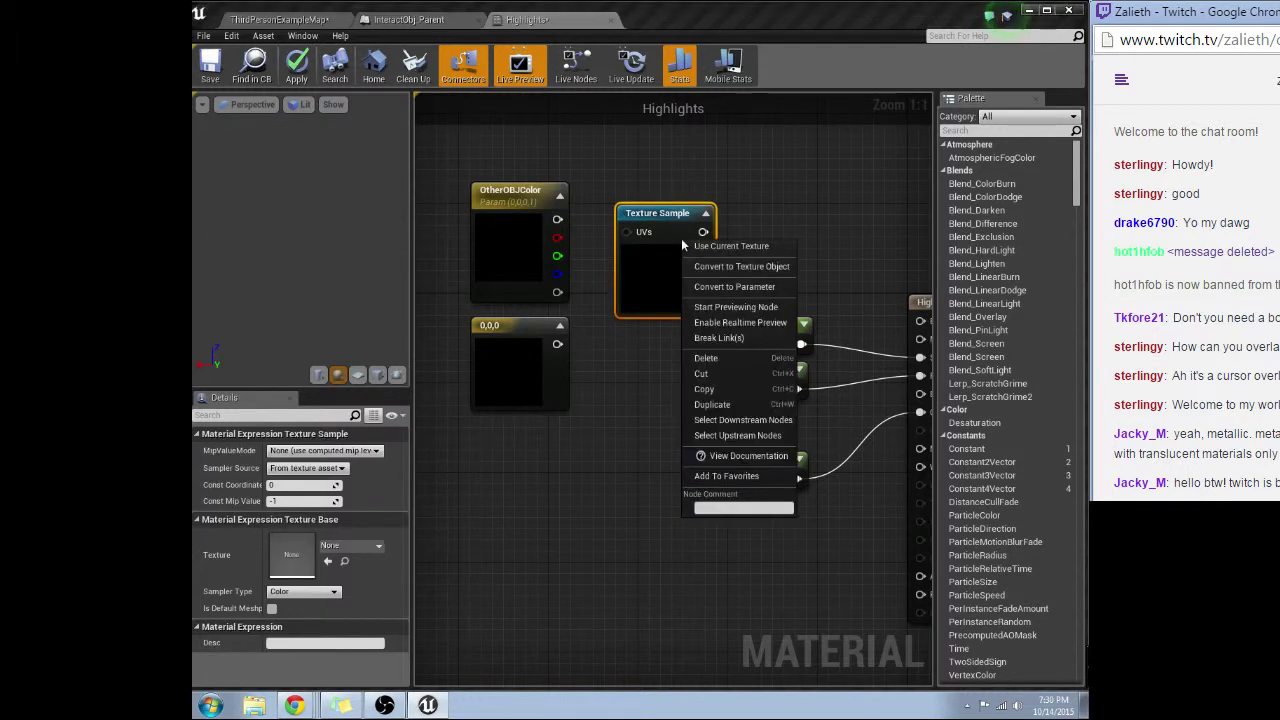
click(750, 287)
drag(737, 217, 726, 191)
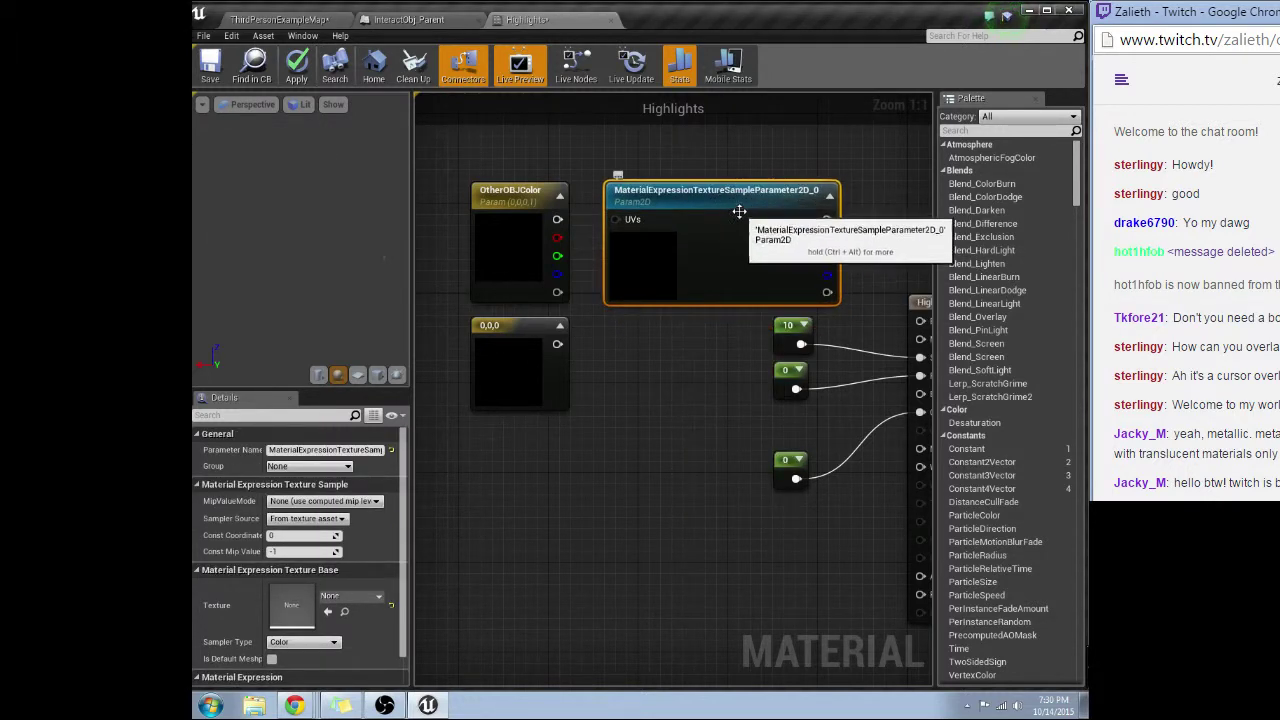
right_drag(722, 214, 682, 249)
drag(684, 244, 684, 233)
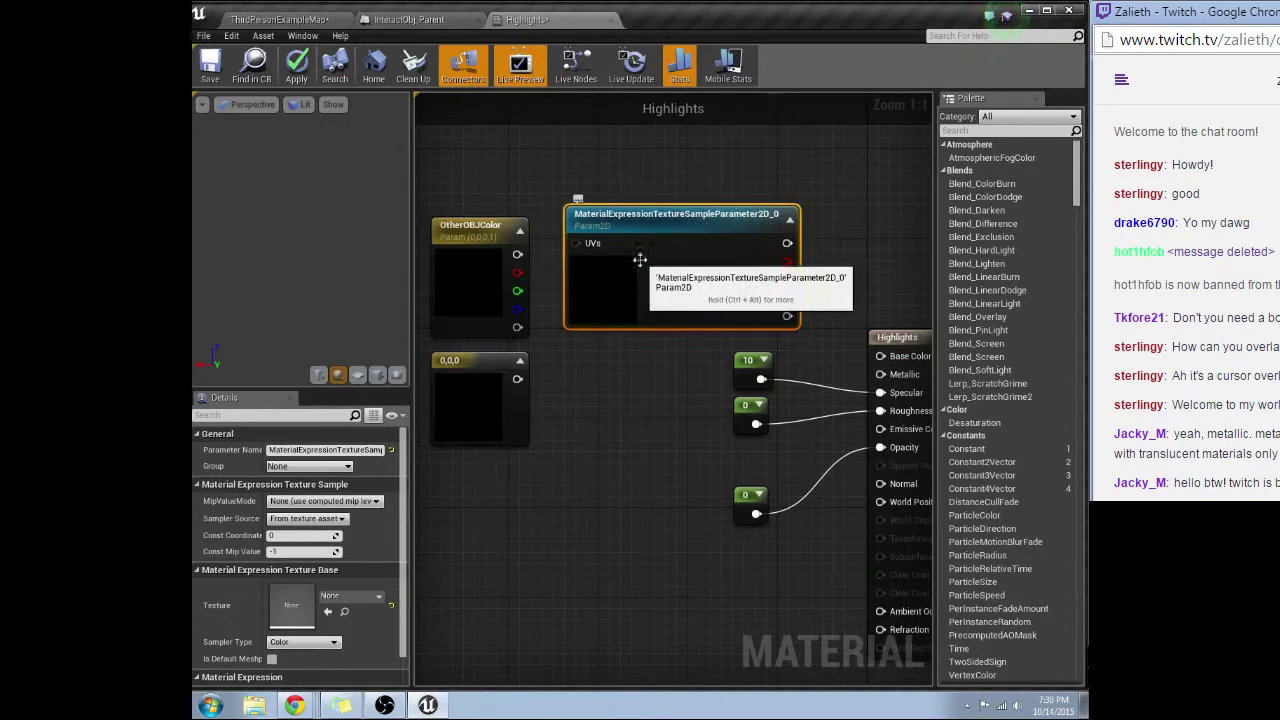
click(350, 596)
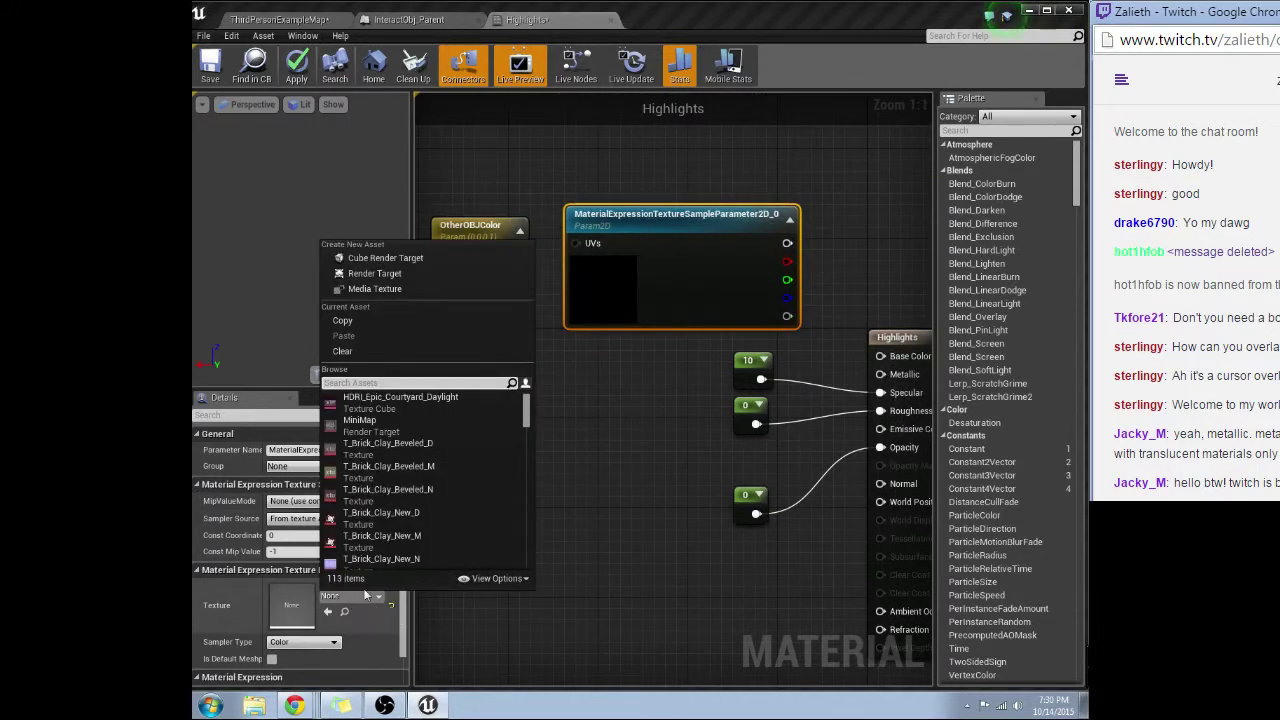
click(414, 449)
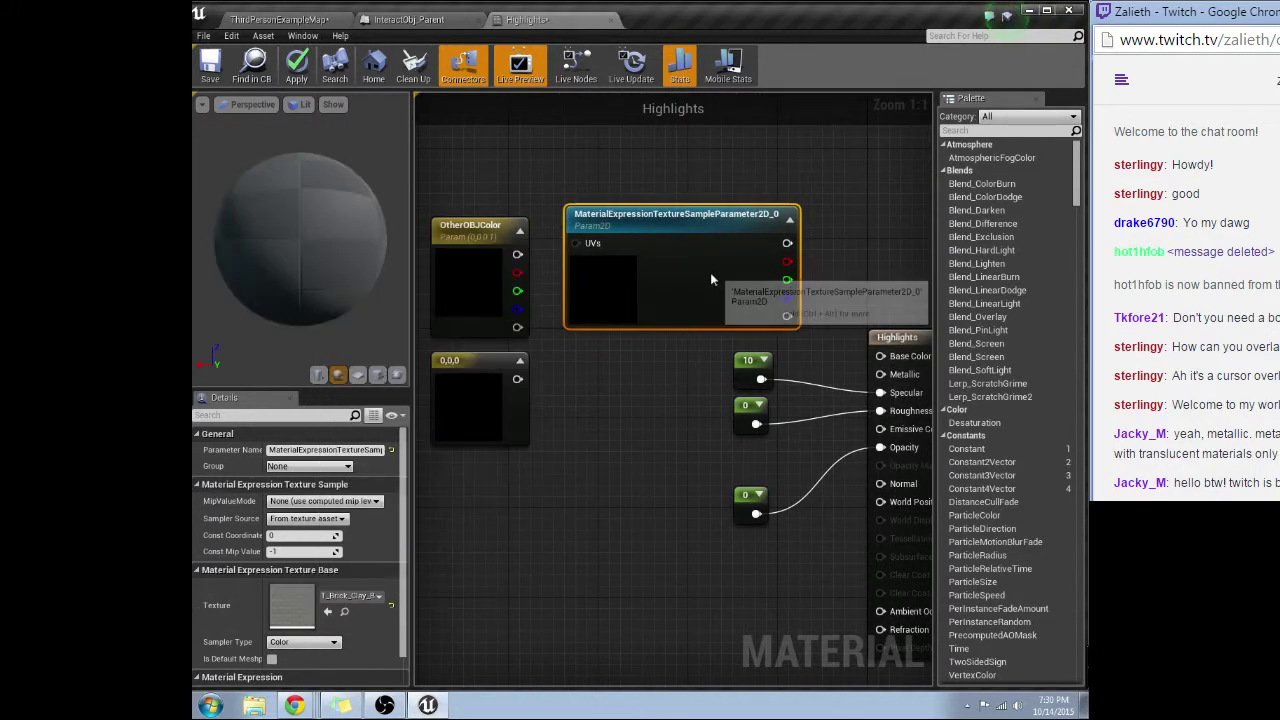
Delete the texture sample parameter node beside OtherOBJColor
click(475, 272)
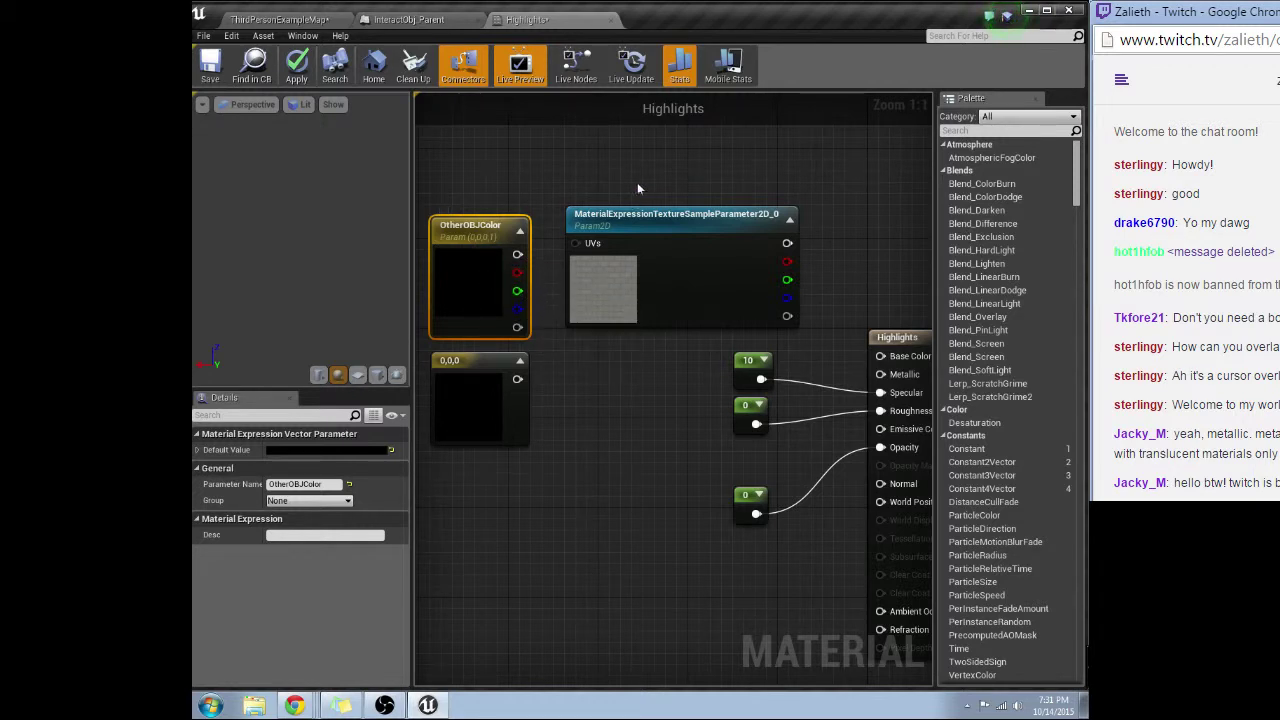
click(683, 232)
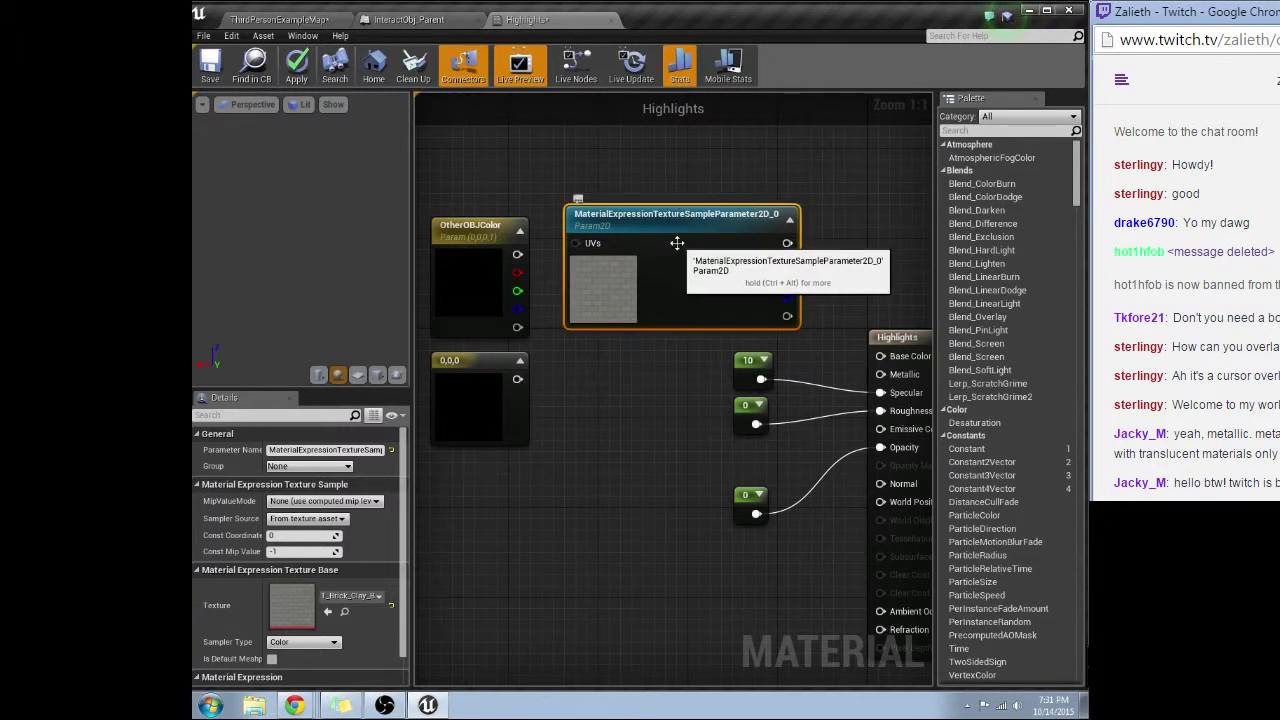
key(Delete)
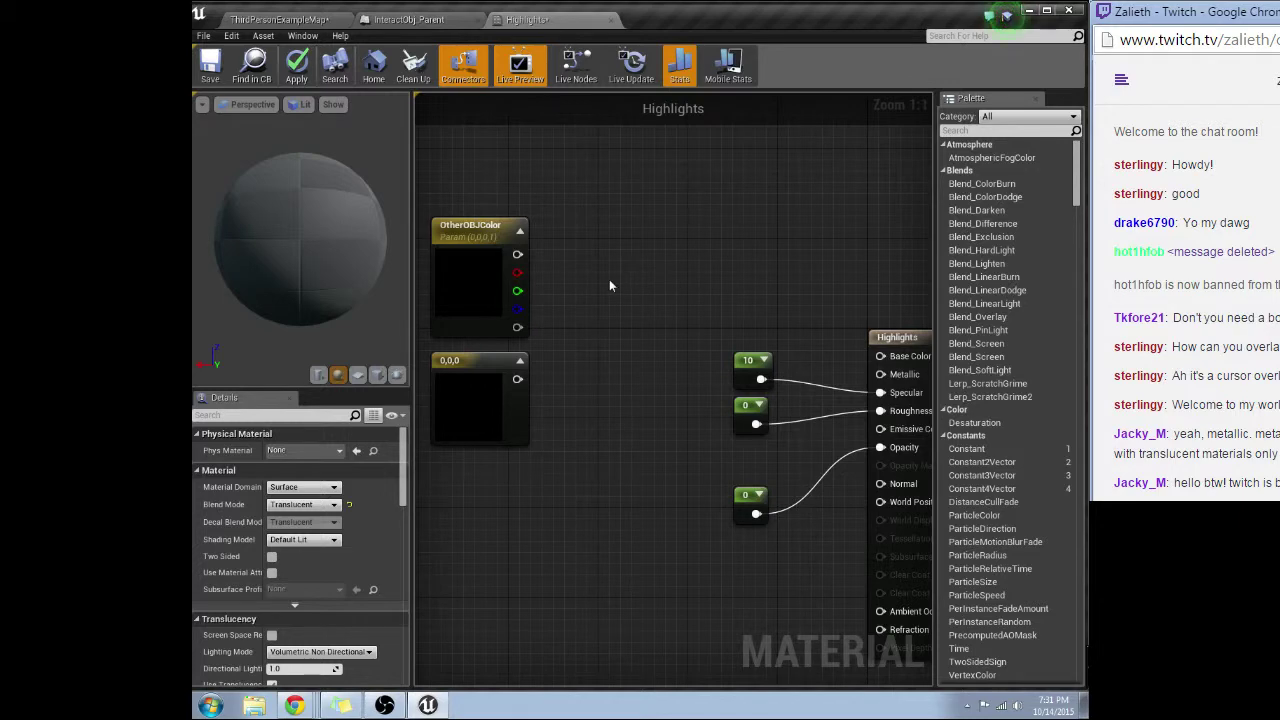
click(414, 21)
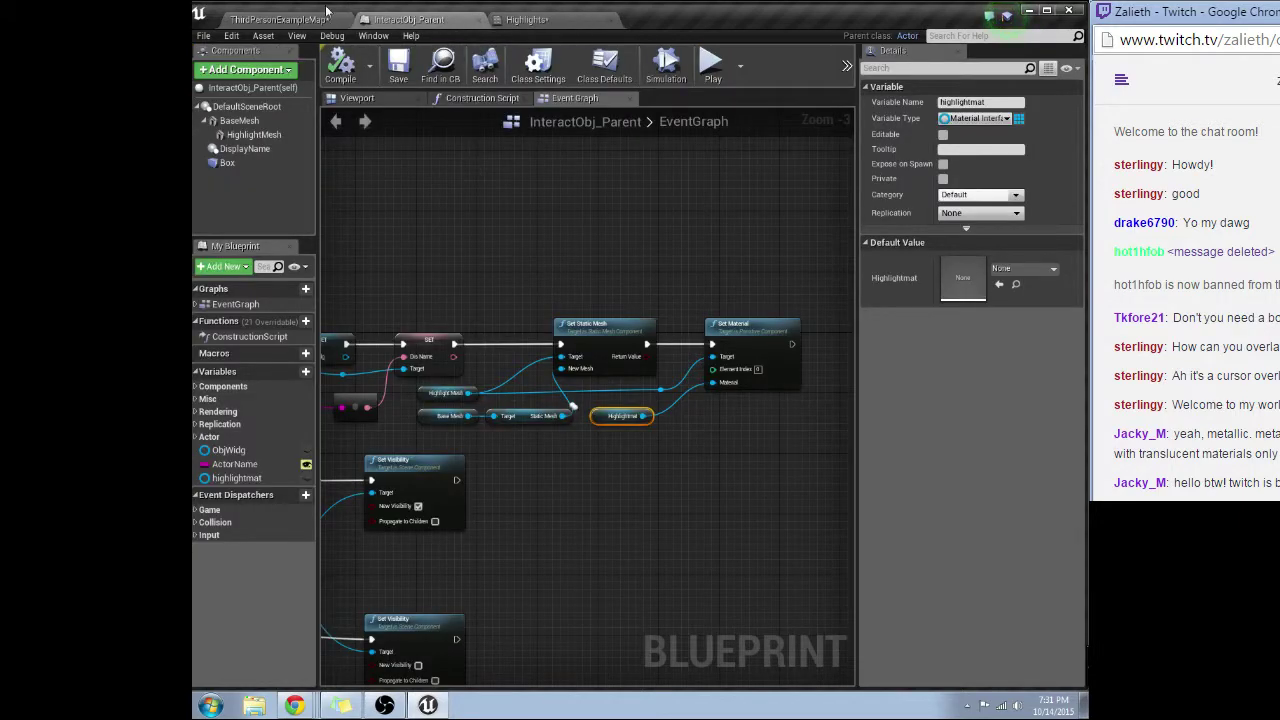
click(315, 19)
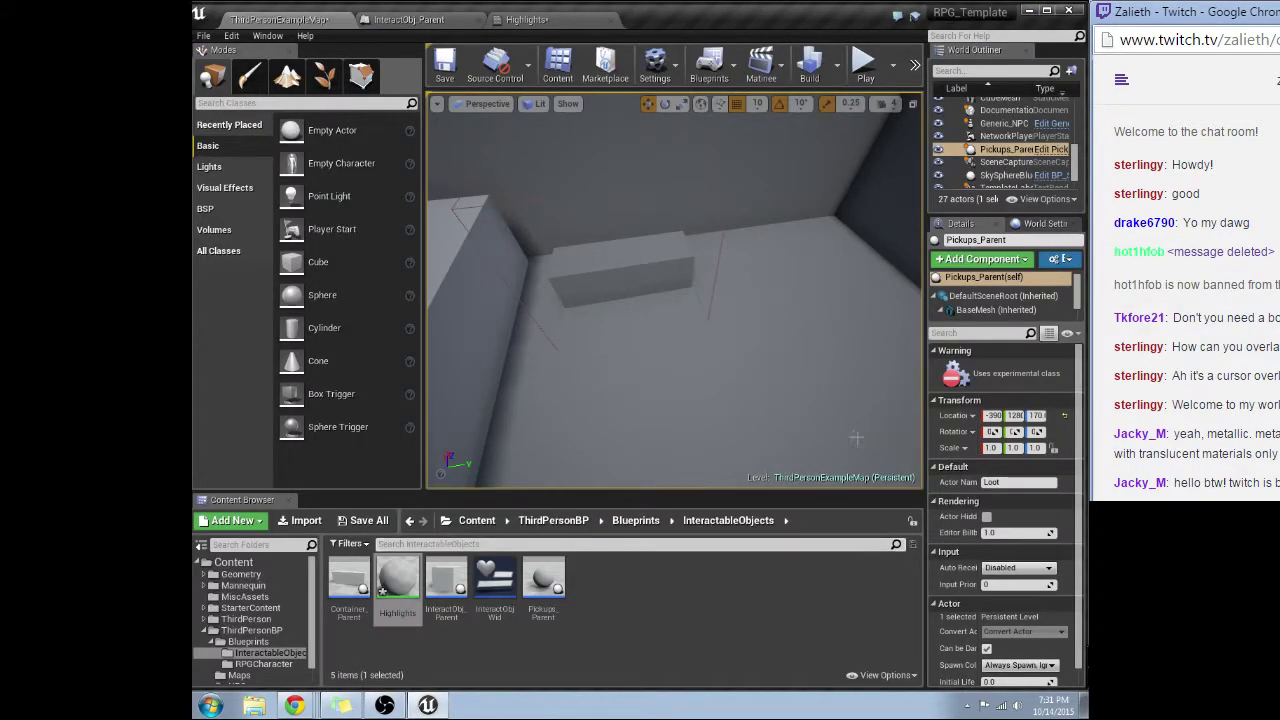
click(524, 19)
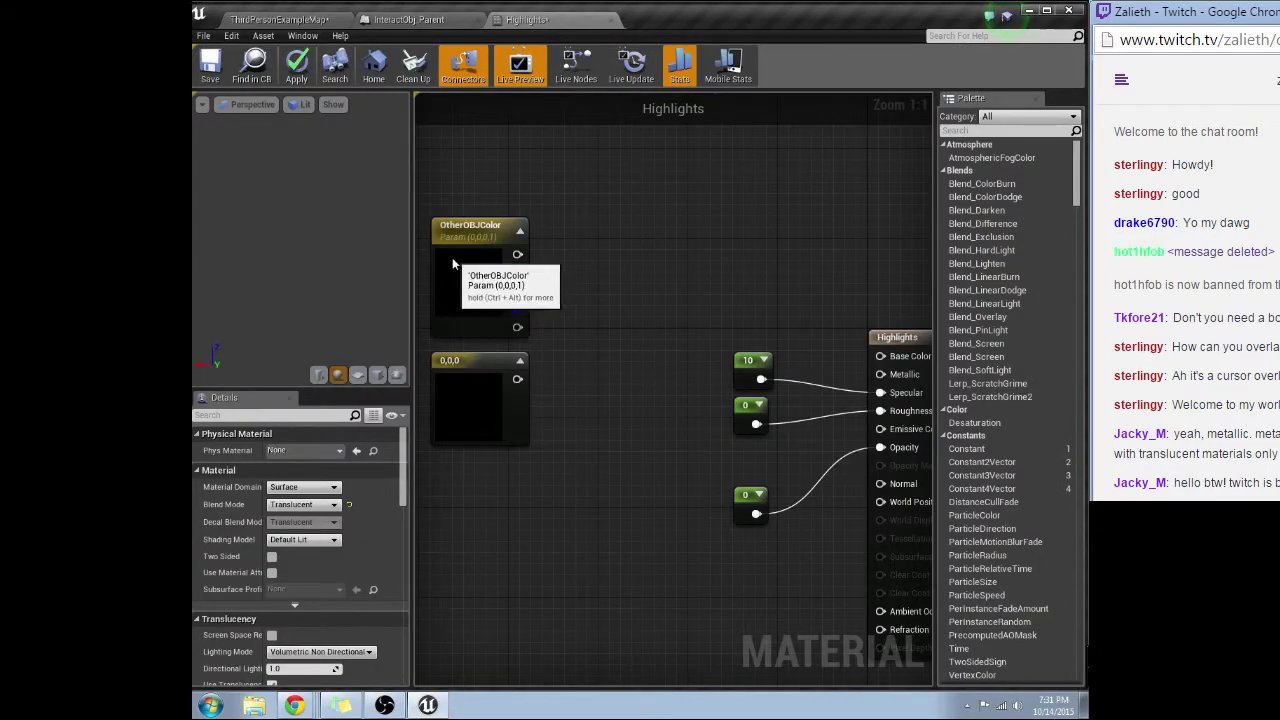
Set OtherOBJColor's default value to about RGB 0.181, 0.191, 0.216 by sampling the box in the ThirdPersonExampleMap level with sRGB previewing on
click(452, 260)
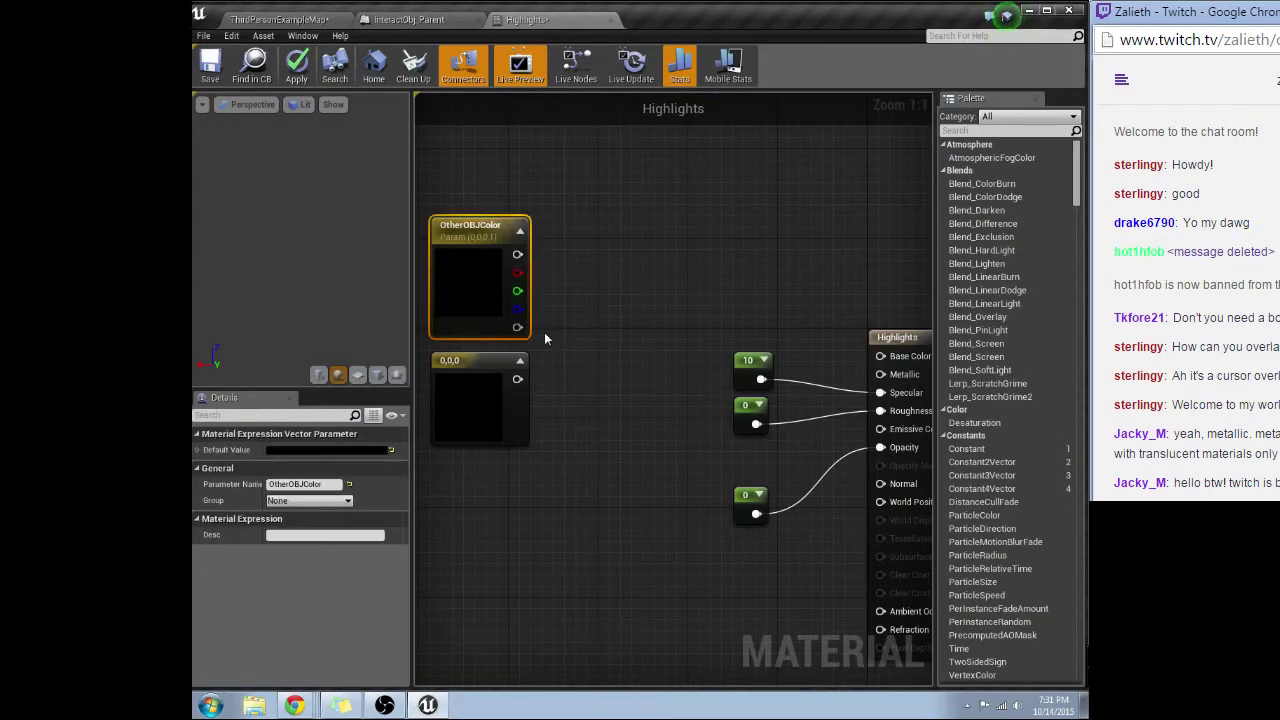
click(197, 450)
click(345, 450)
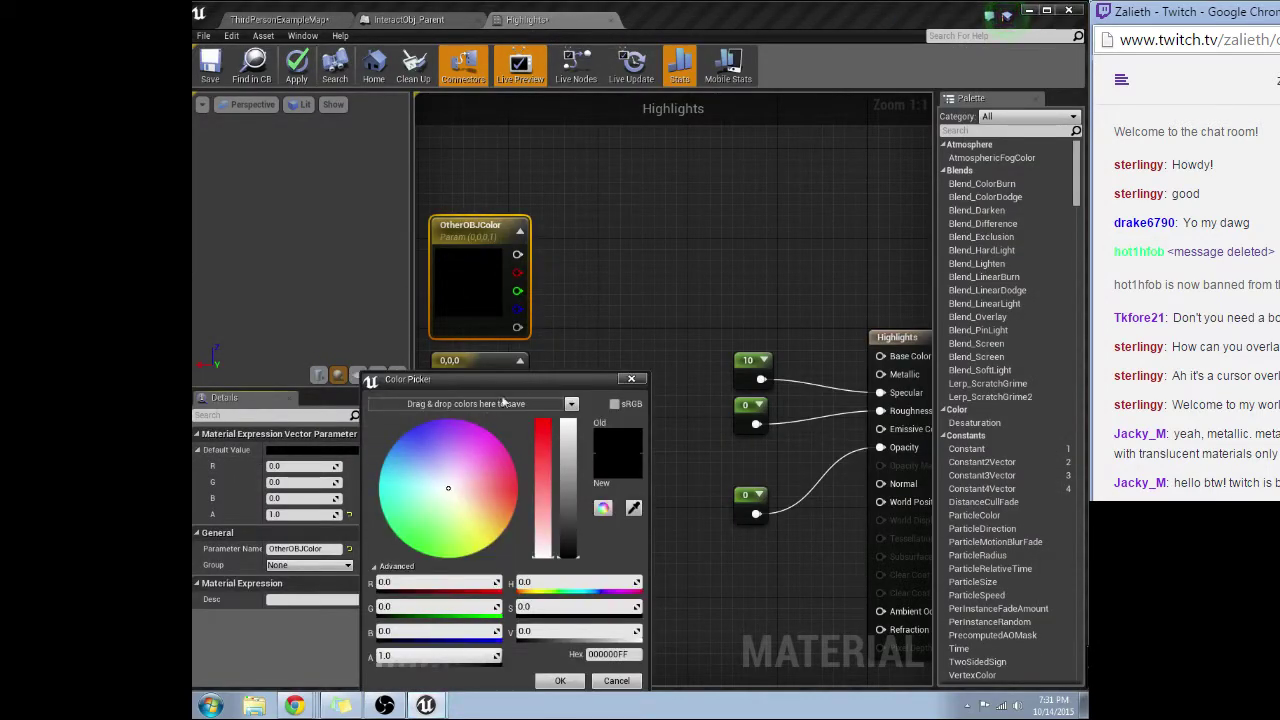
drag(527, 374, 771, 213)
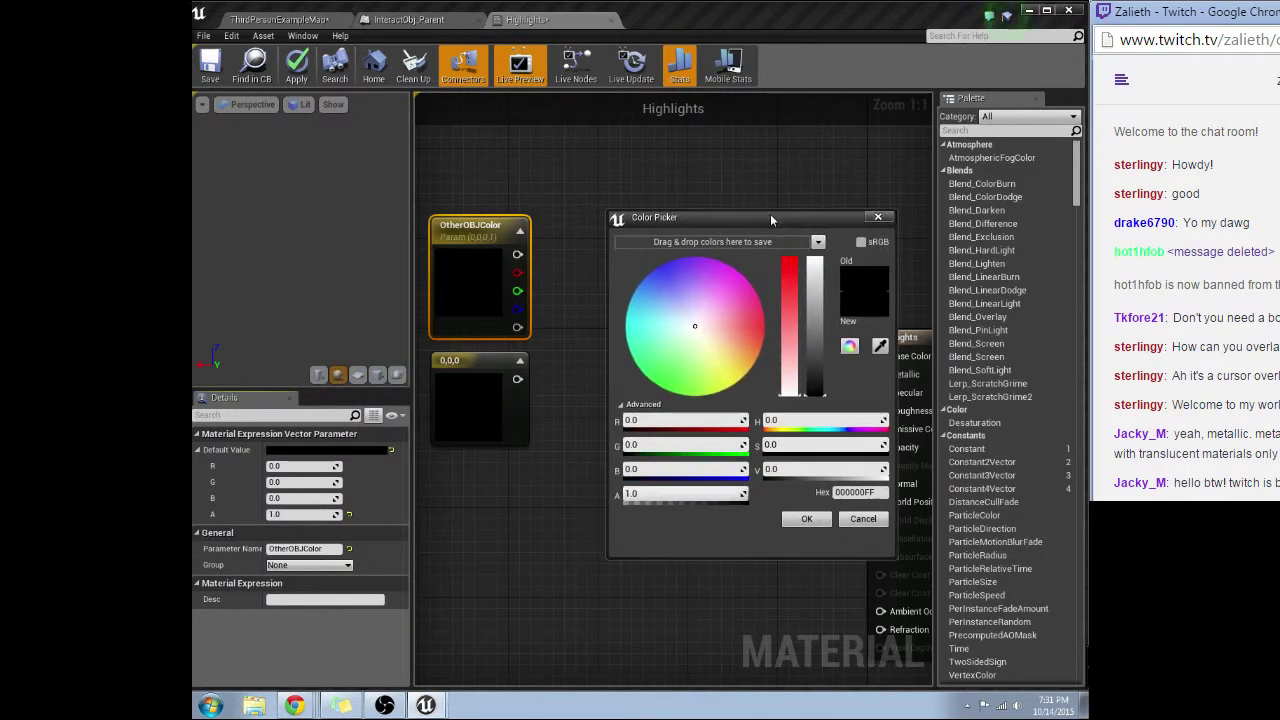
click(322, 19)
drag(748, 230, 828, 205)
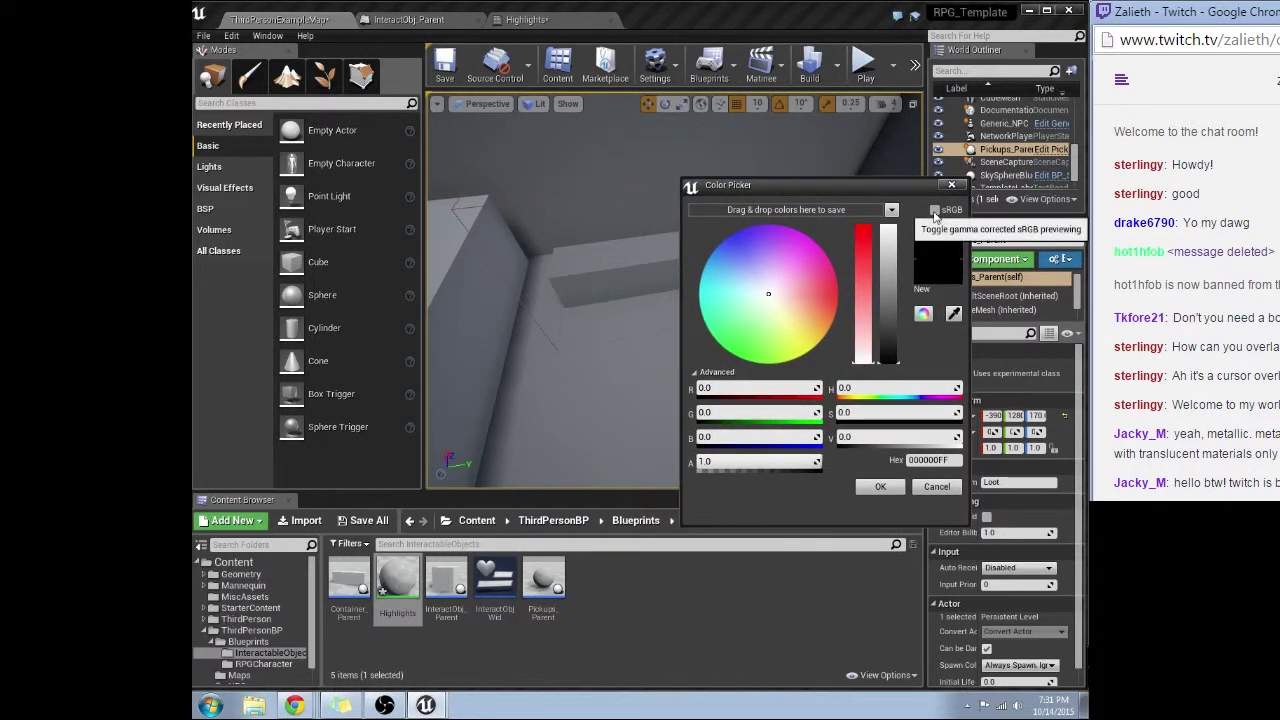
click(951, 213)
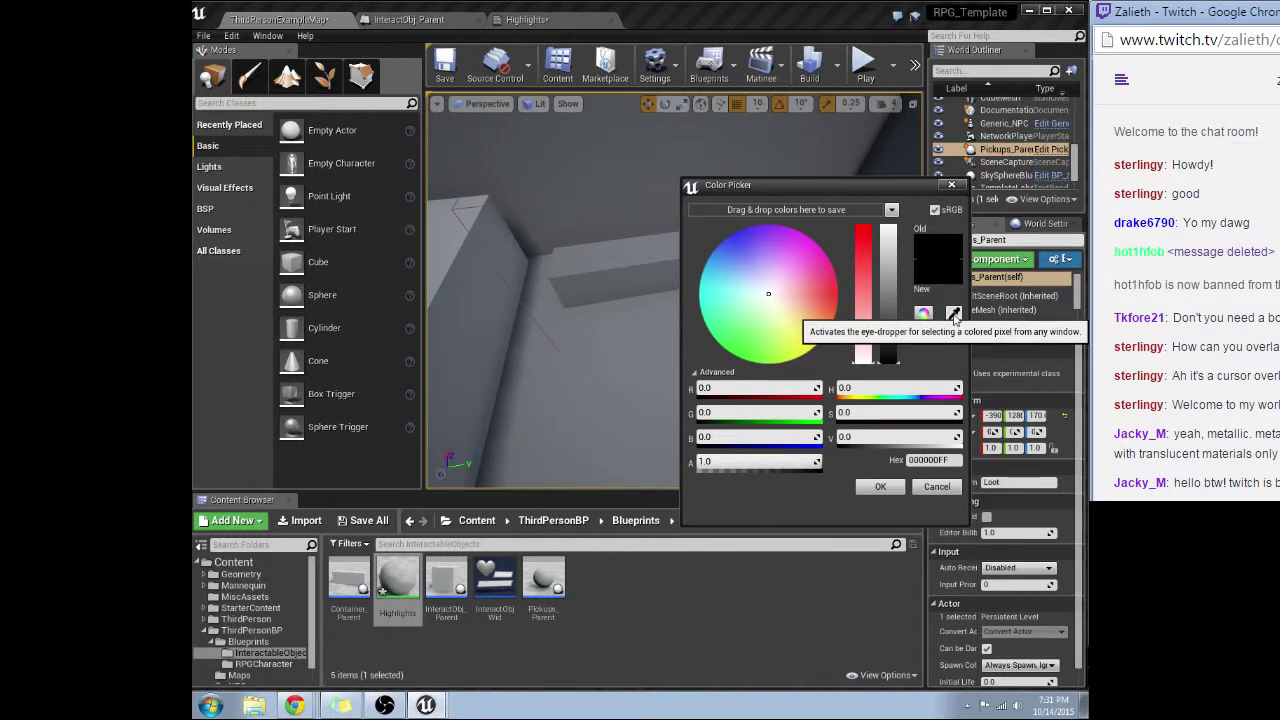
click(954, 316)
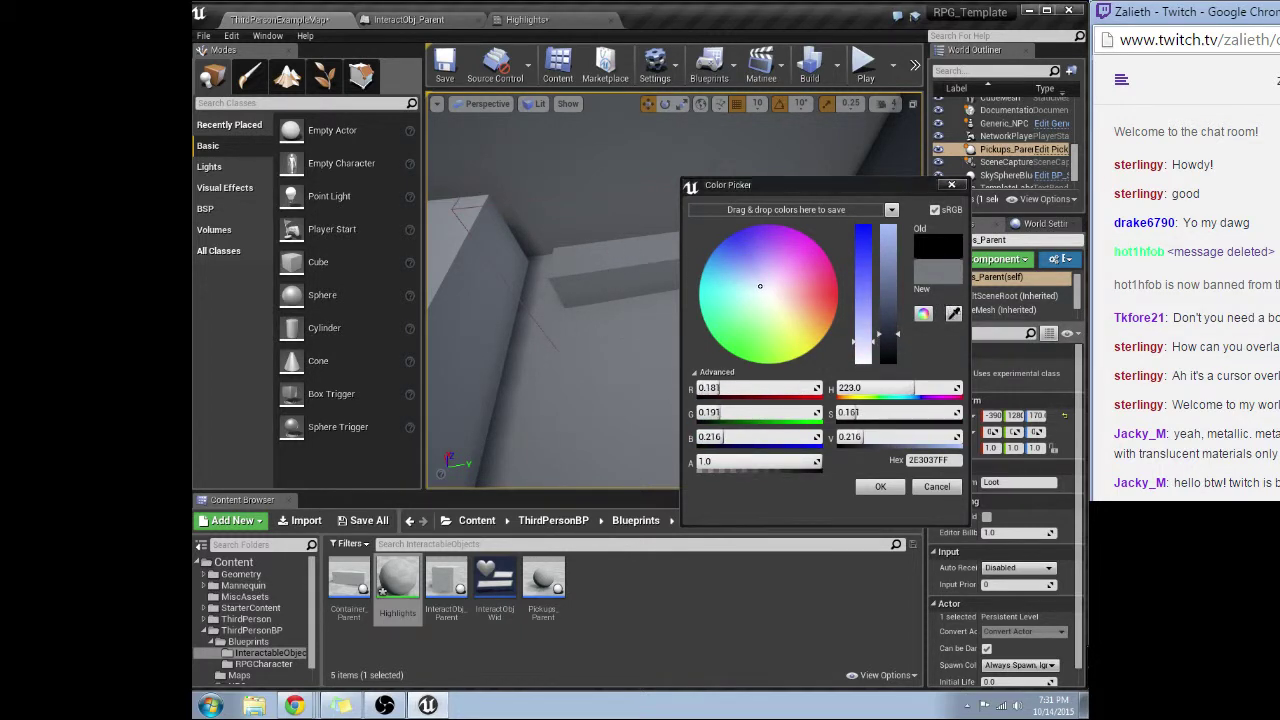
click(615, 254)
click(525, 19)
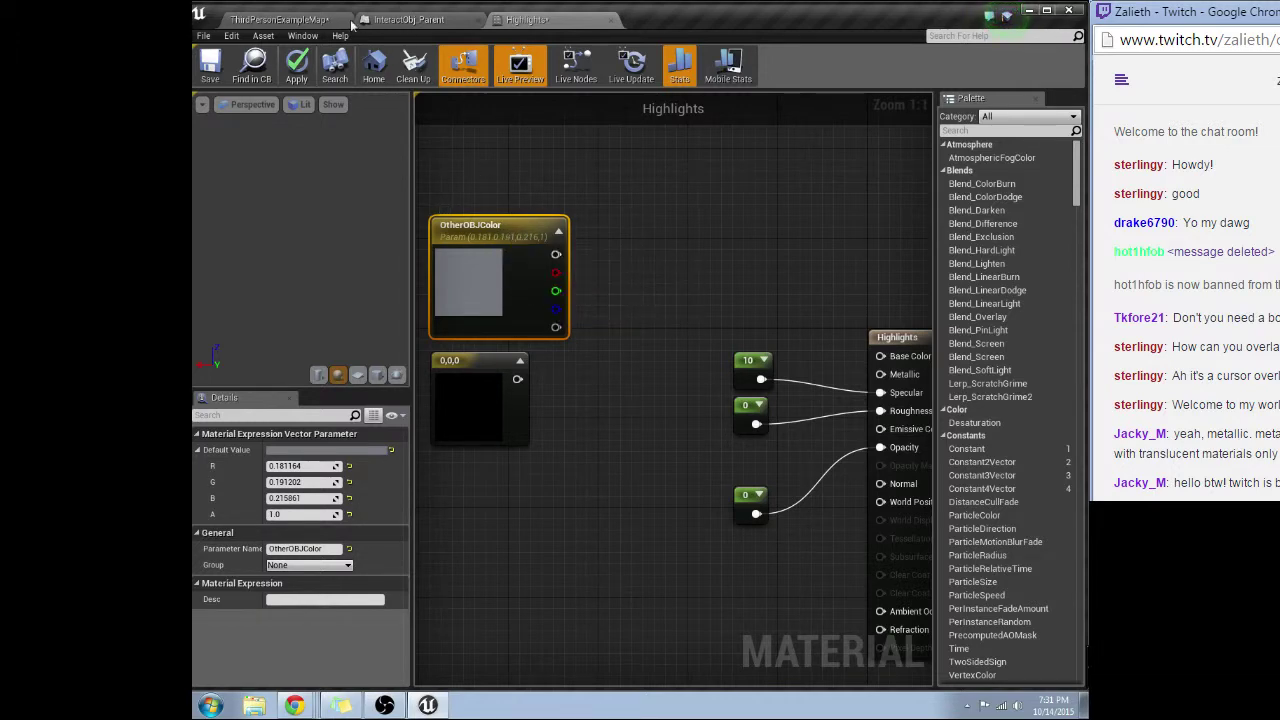
click(280, 19)
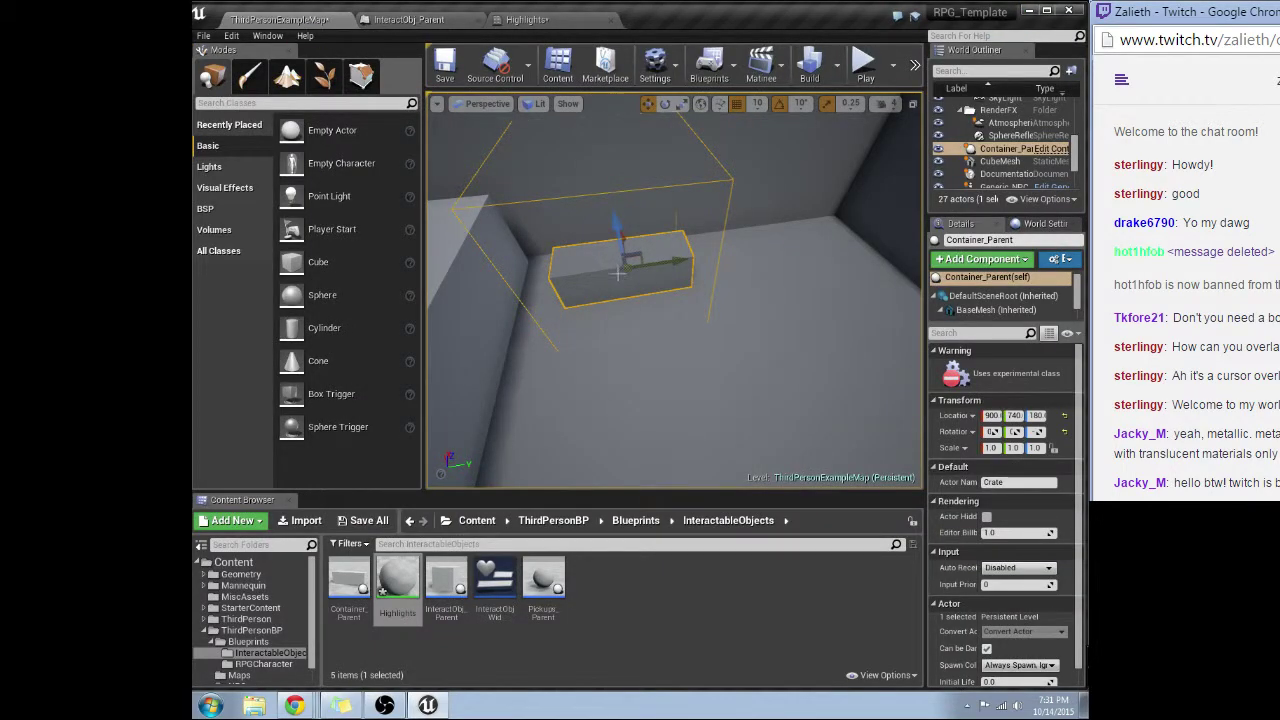
click(540, 19)
Convert the remaining Constant3Vector below OtherOBJColor to a parameter and name it HighlightColor
click(505, 397)
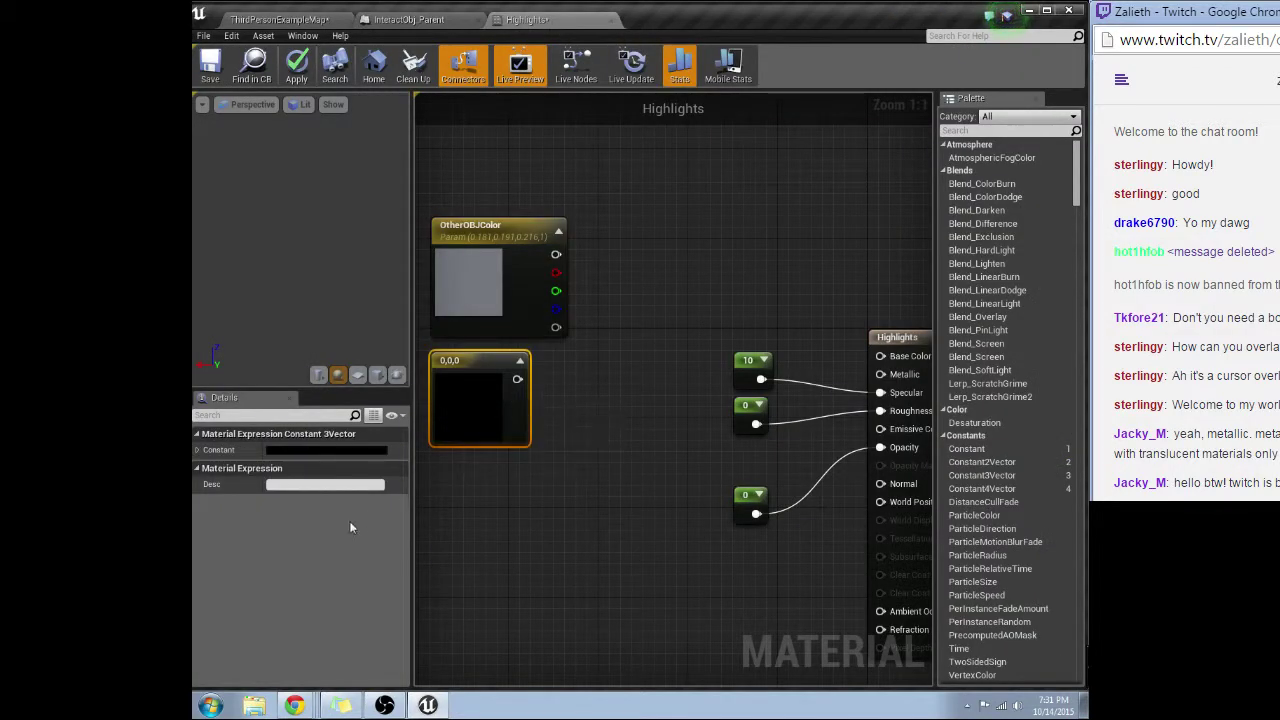
click(198, 450)
right_click(436, 360)
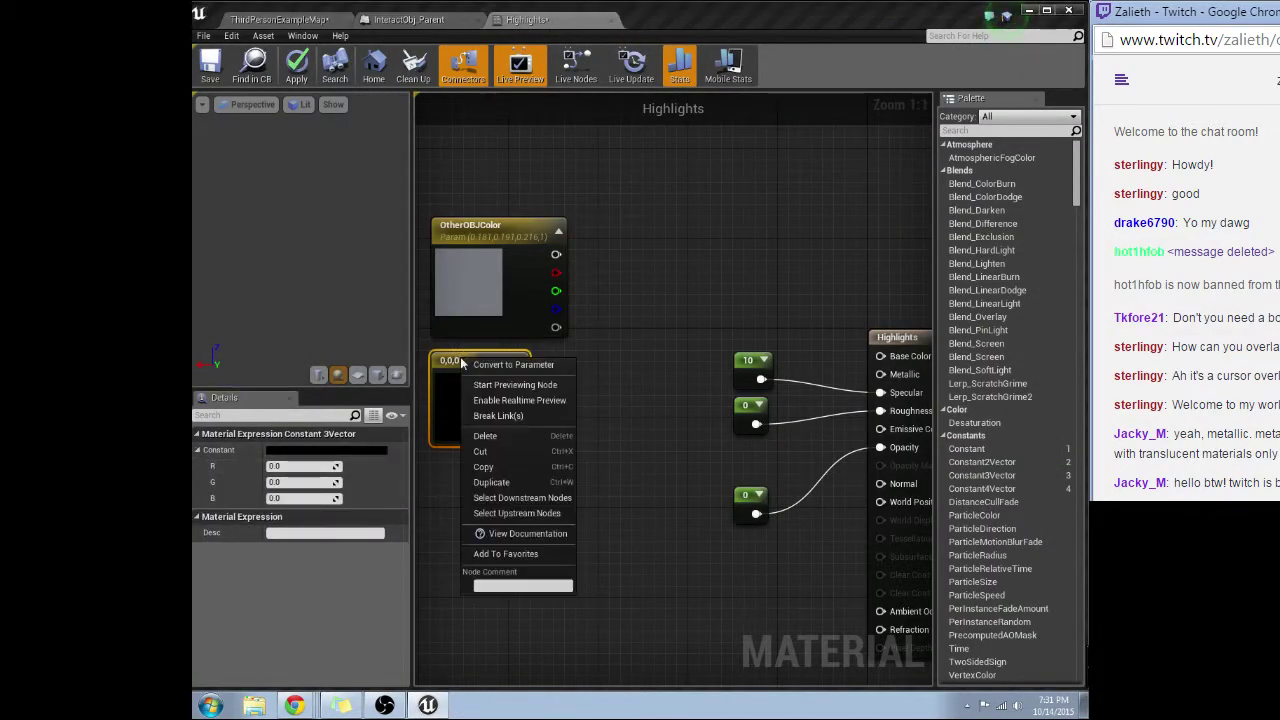
click(491, 366)
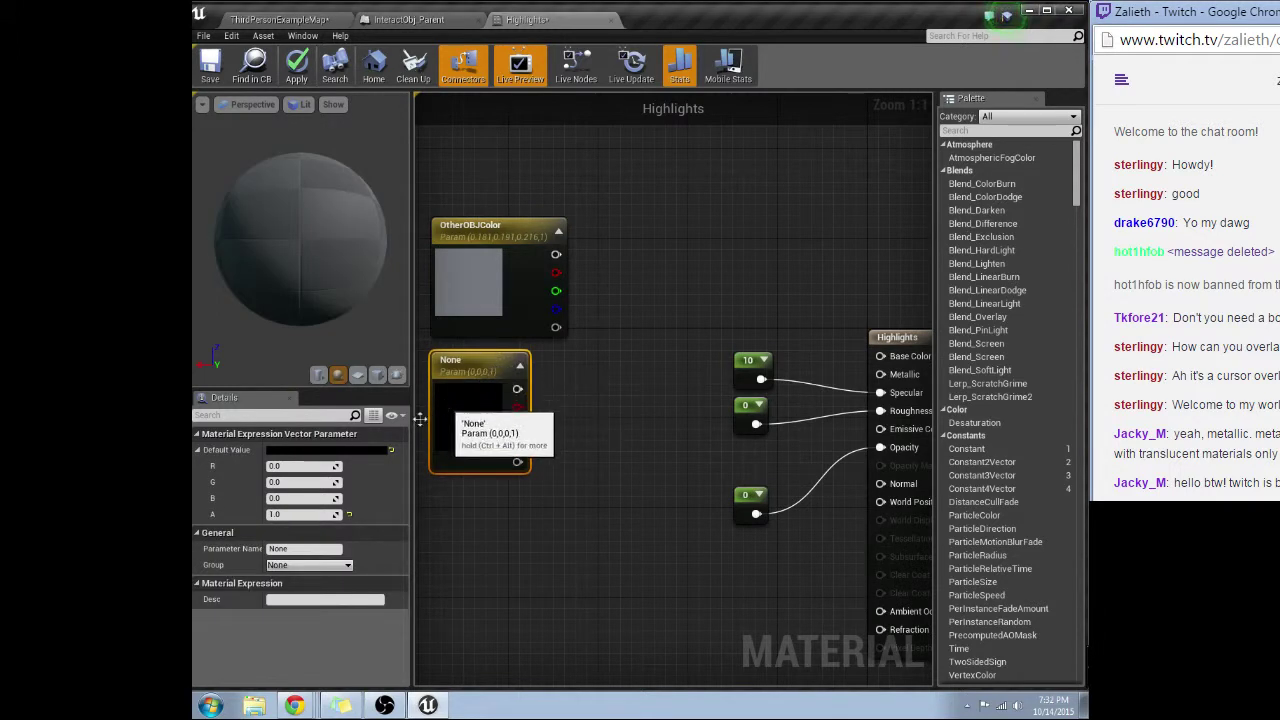
click(290, 549)
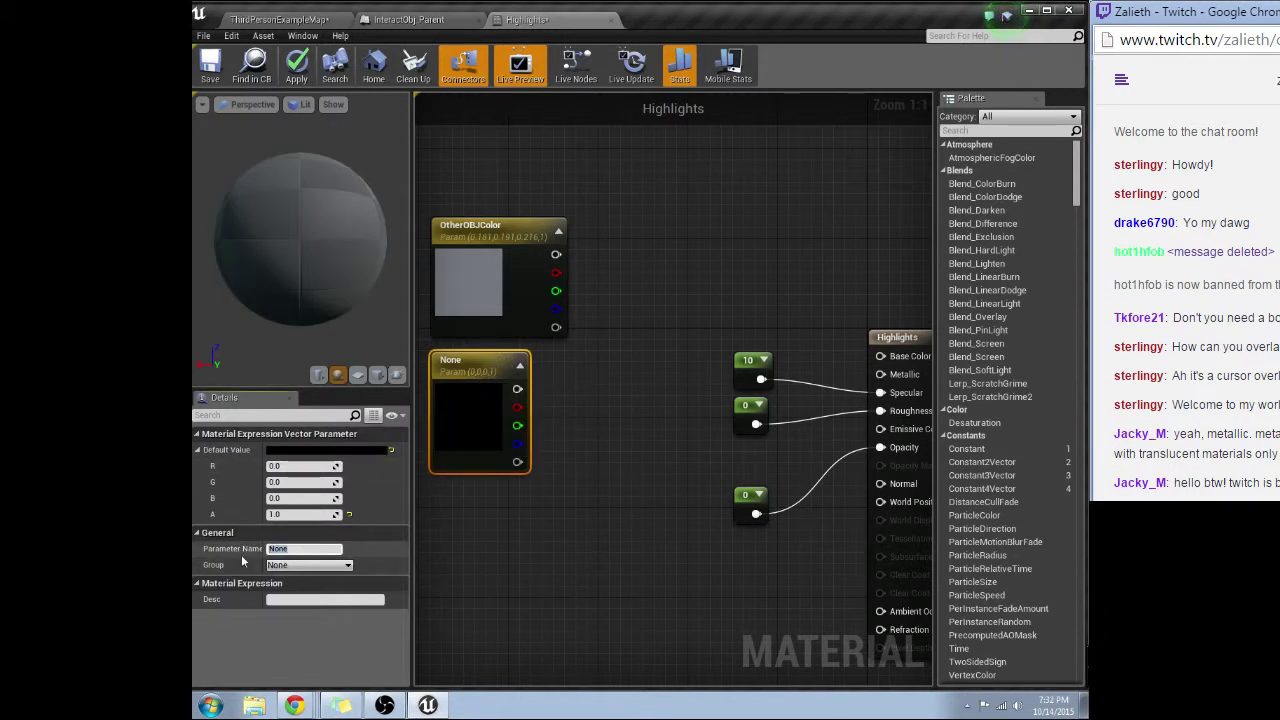
text(HighlightCol)
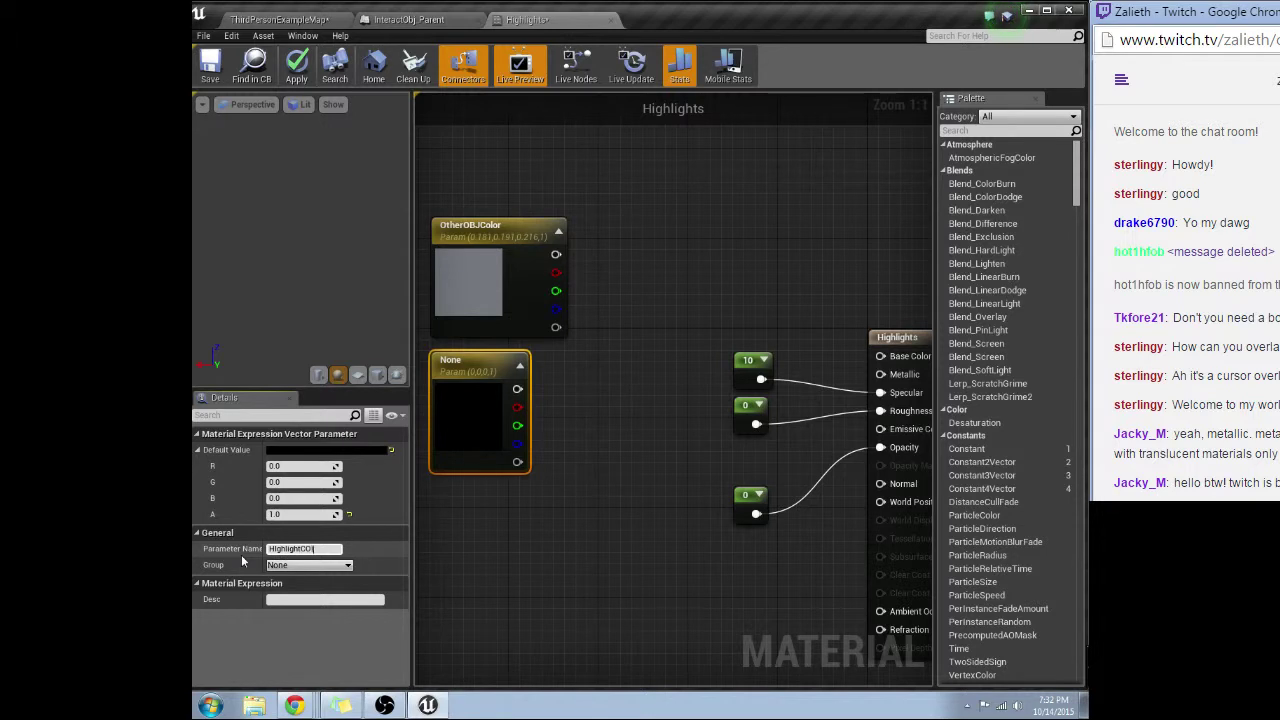
text(or)
key(Return)
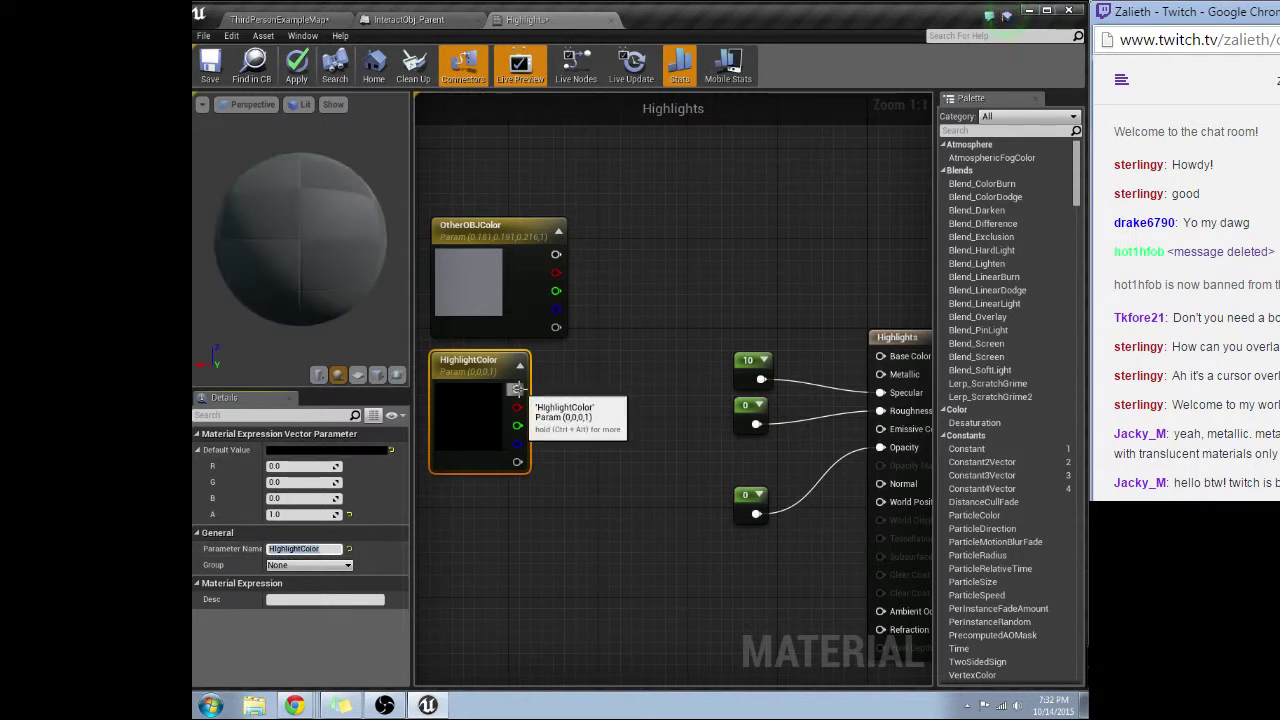
Add a LinearInterpolate node with OtherOBJColor connected to its A input and HighlightColor connected to its B input
drag(555, 255, 608, 277)
text(lerp)
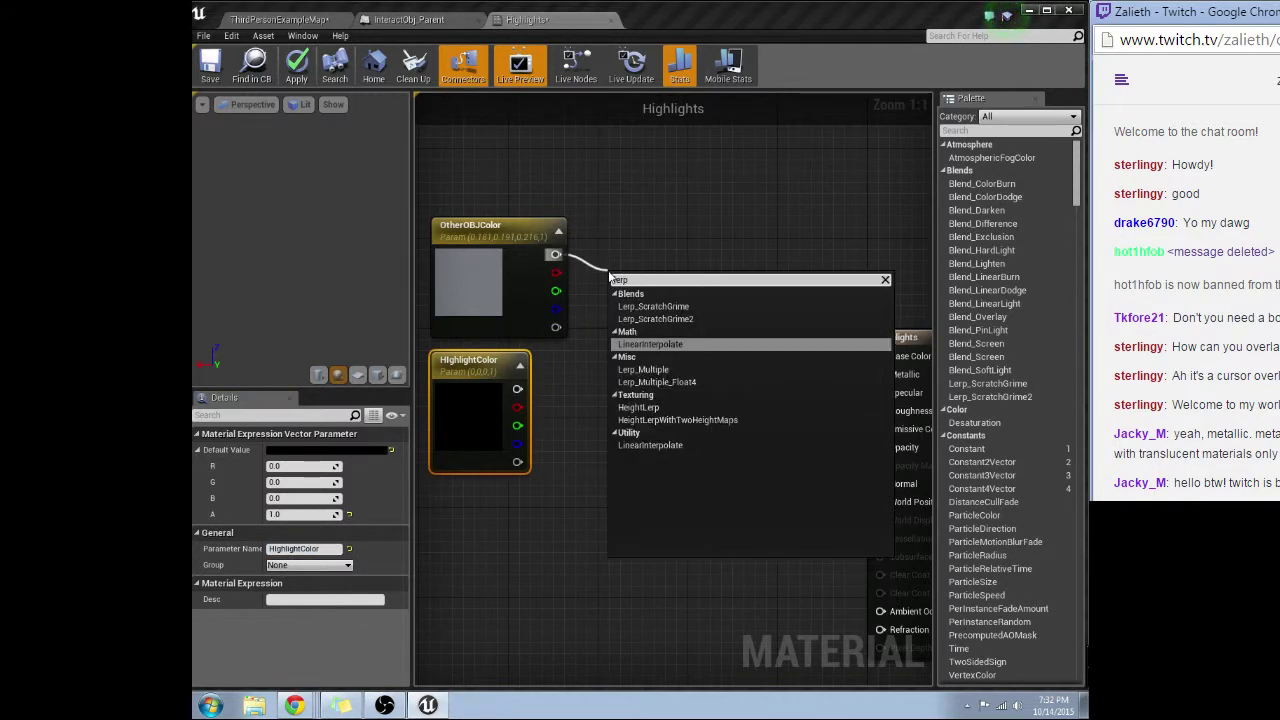
key(Return)
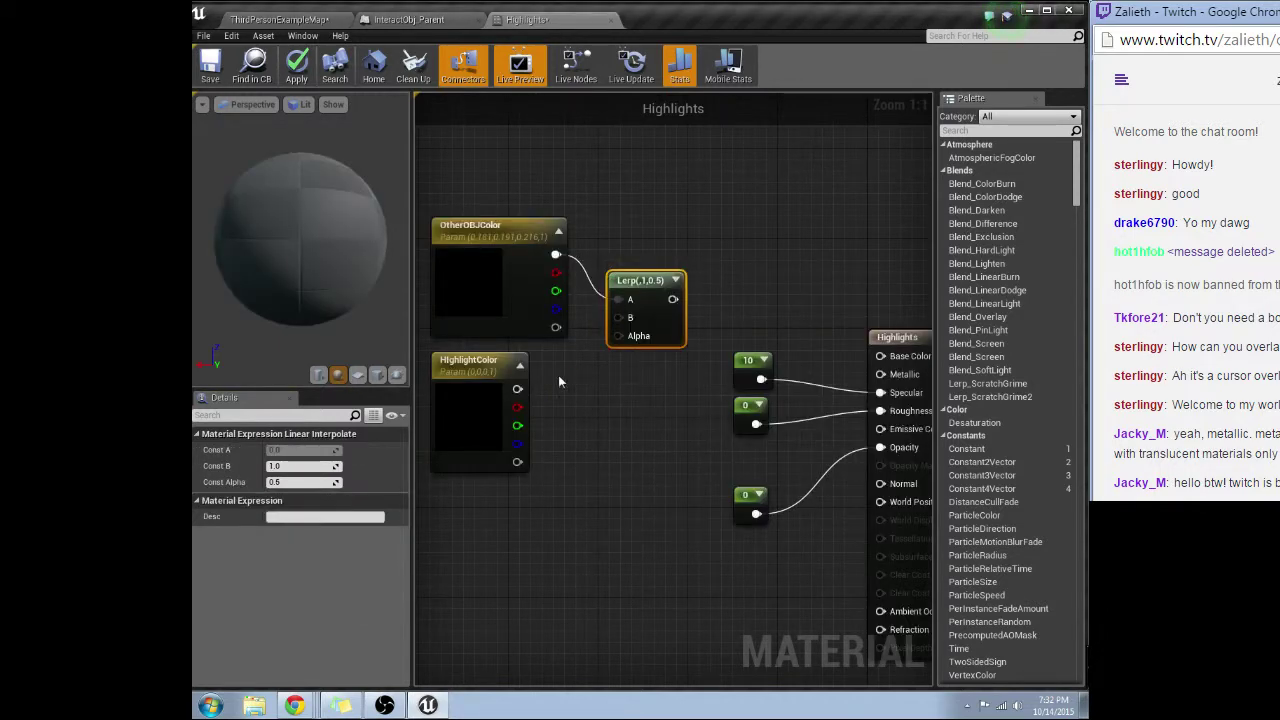
drag(517, 388, 606, 332)
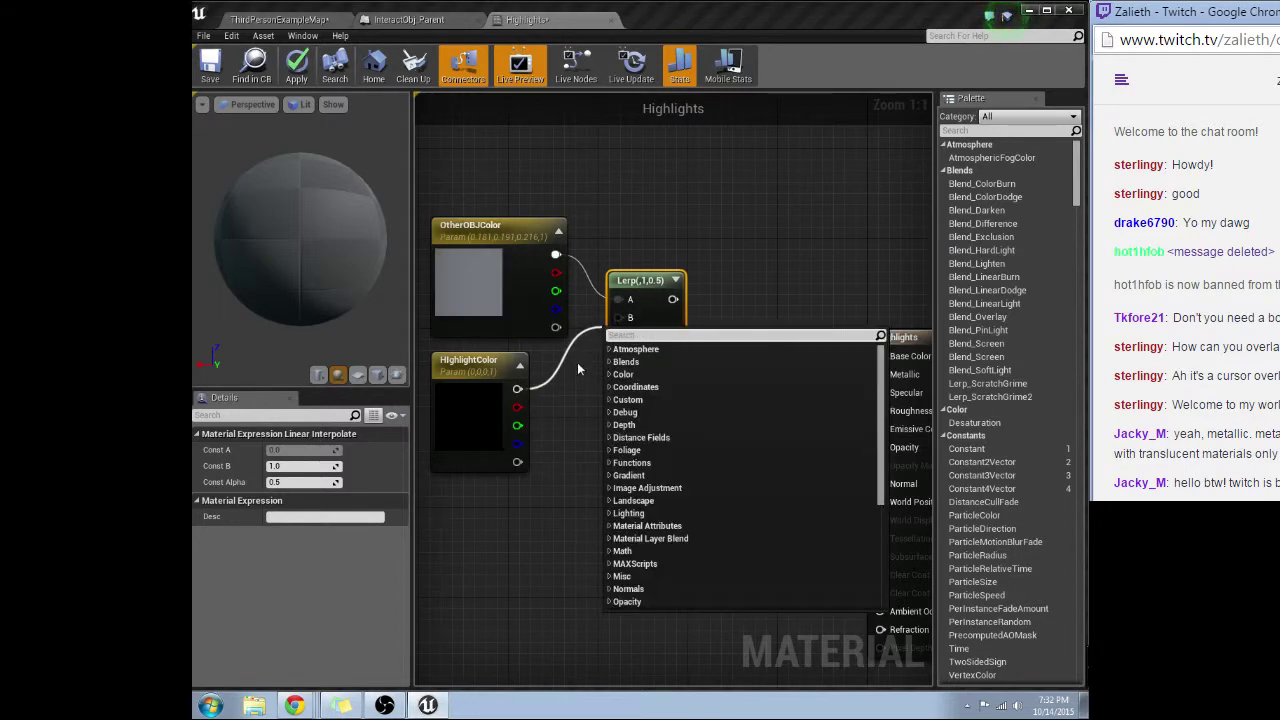
click(577, 369)
drag(517, 388, 618, 317)
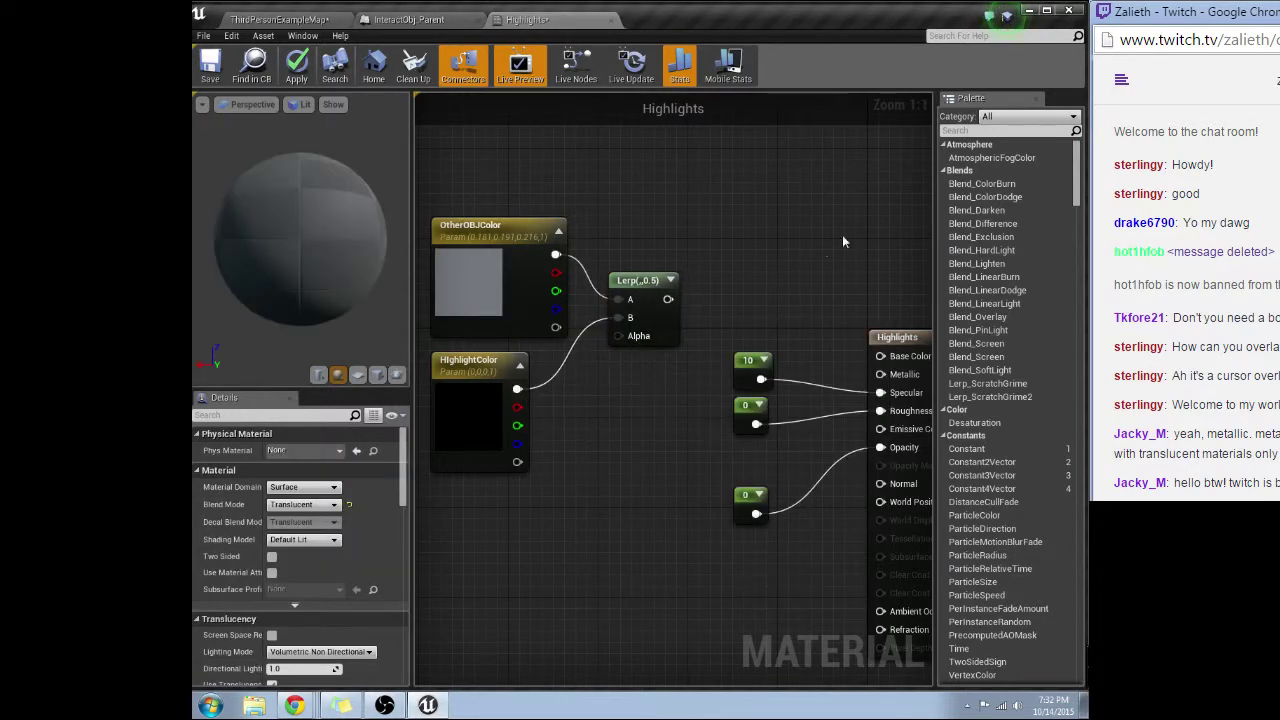
Add a Constant node below the Lerp node and connect it to the Lerp's Alpha input
click(588, 408)
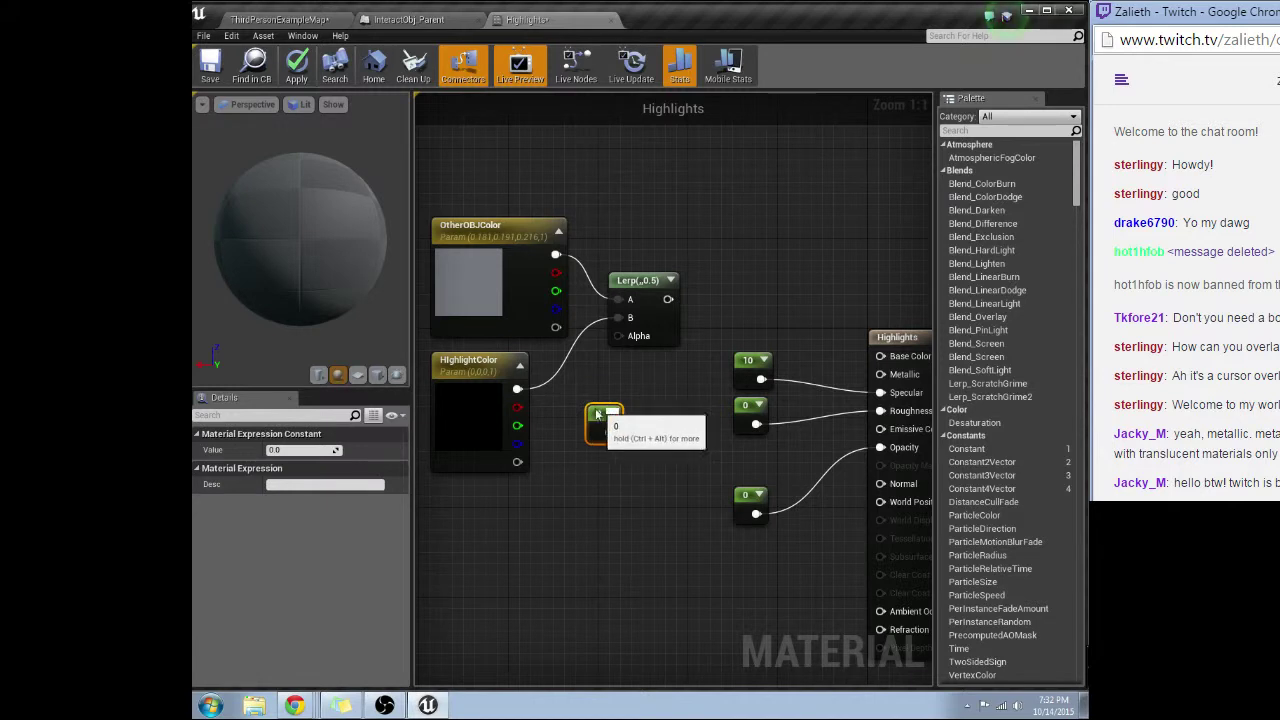
drag(596, 414, 632, 326)
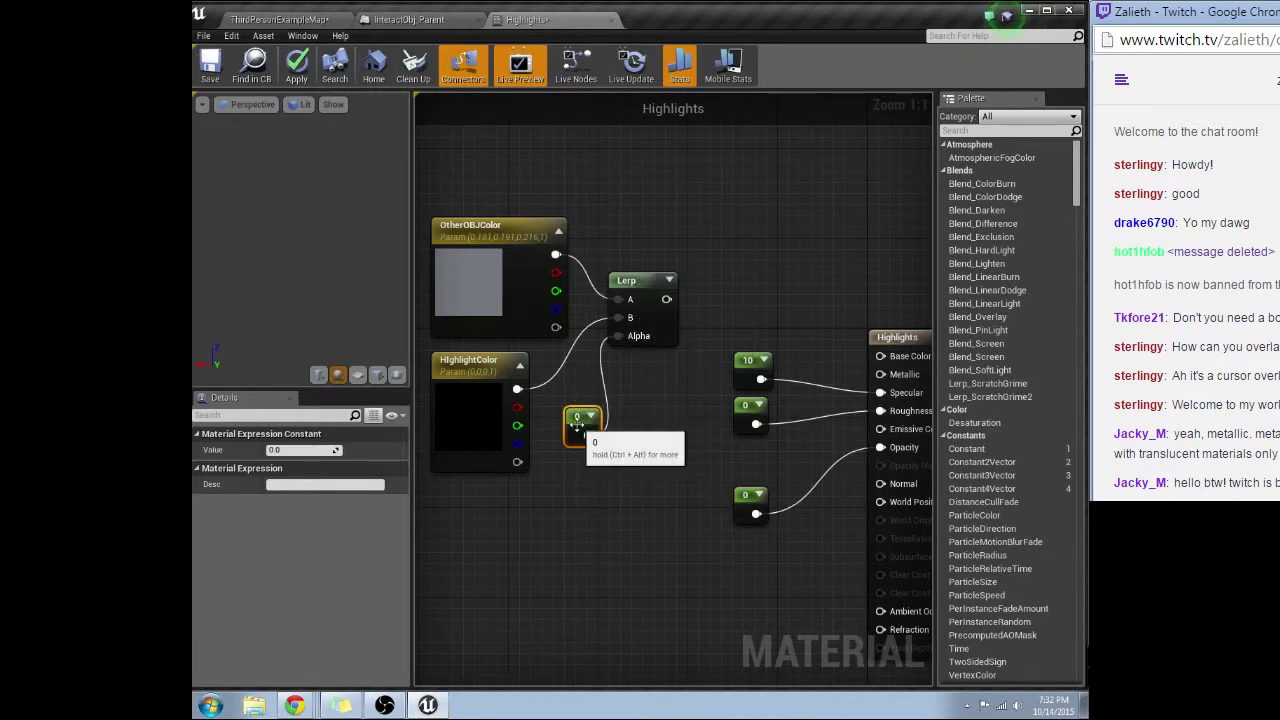
click(306, 450)
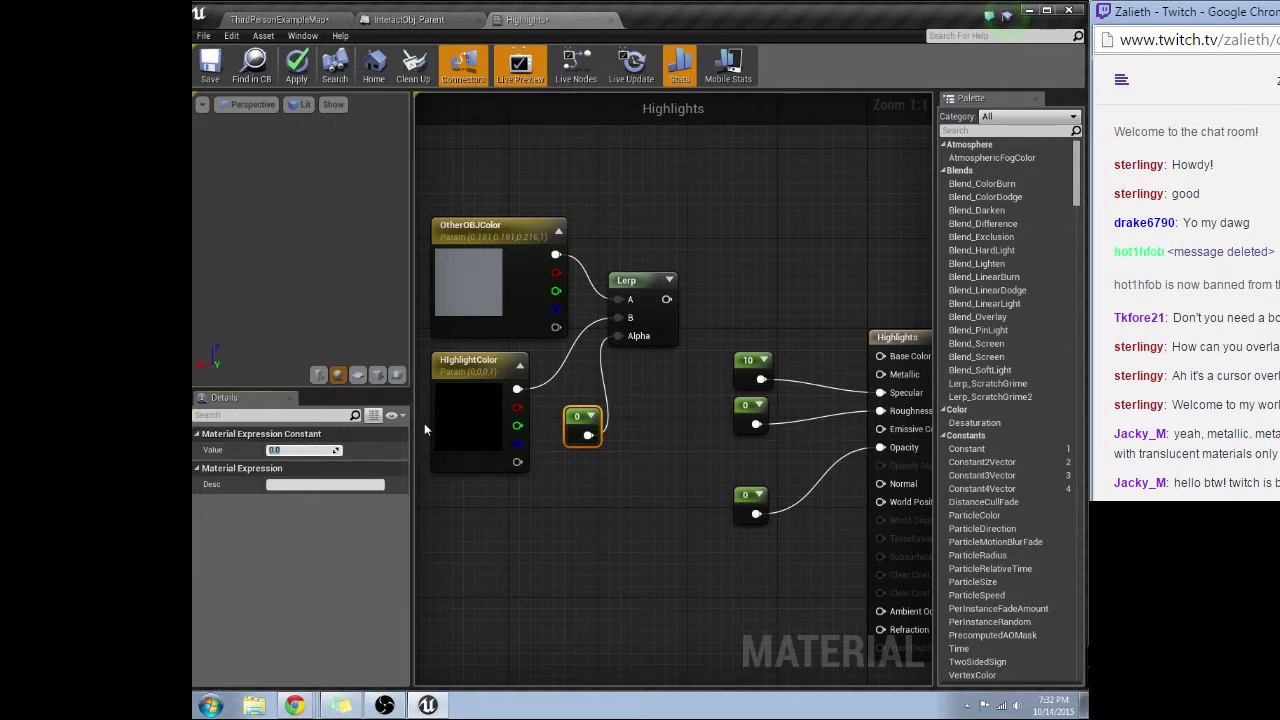
Set the constant feeding the Lerp's Alpha to 1
click(639, 286)
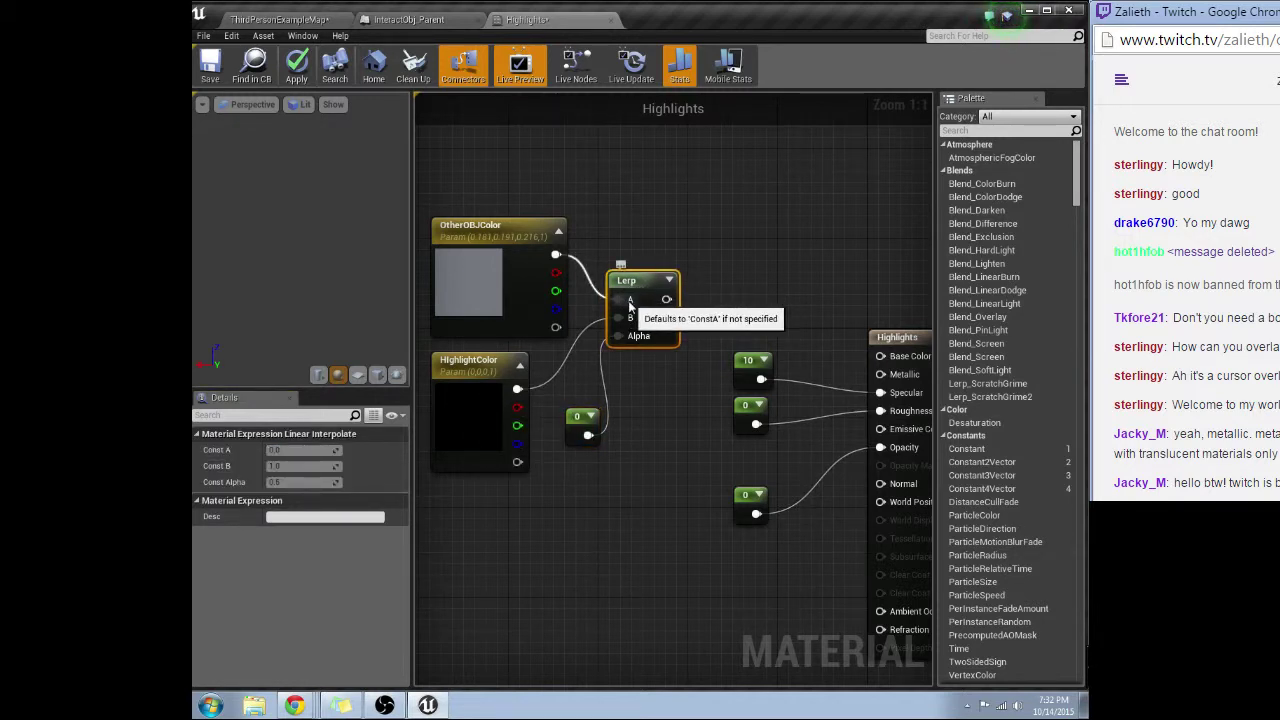
click(515, 256)
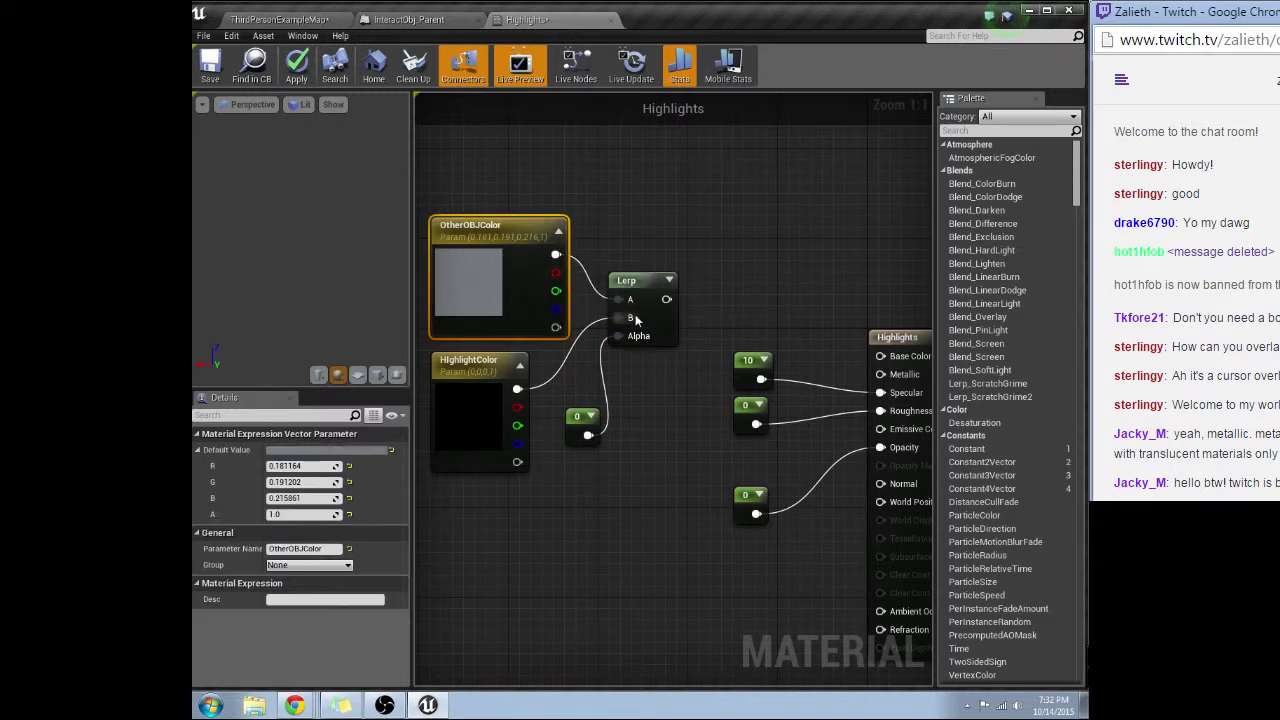
click(645, 310)
click(574, 418)
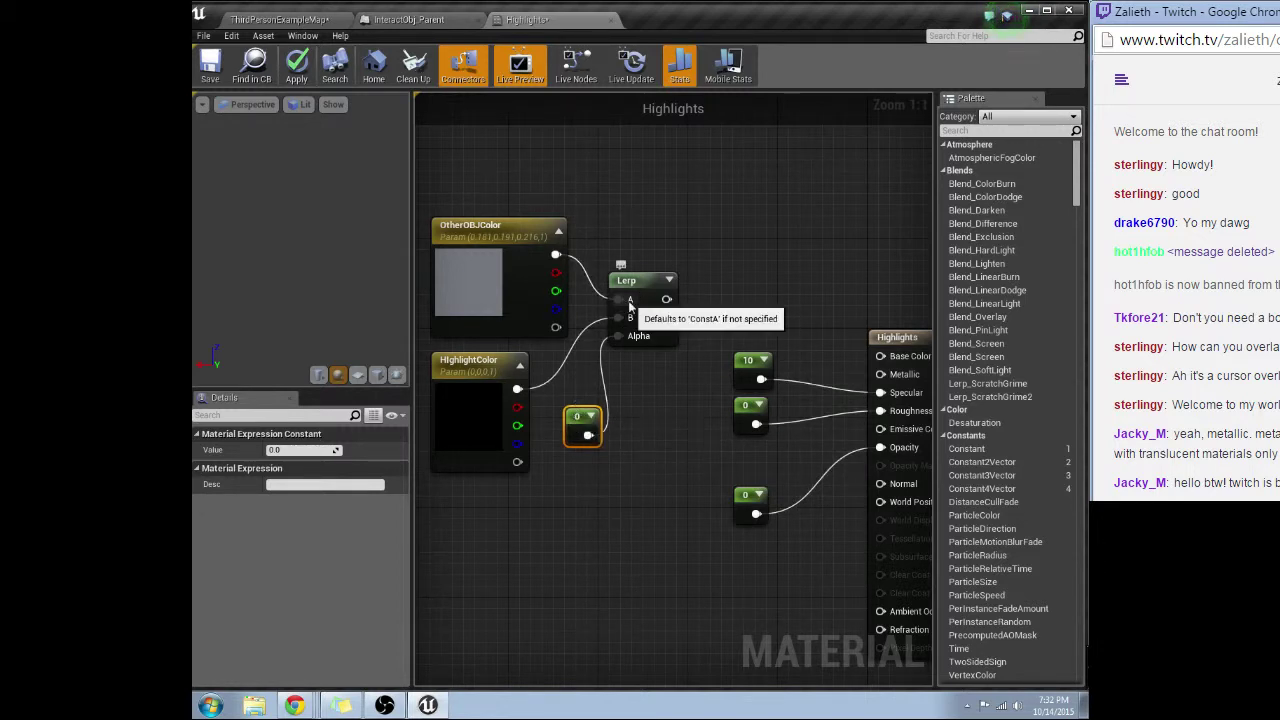
click(285, 450)
key(Return)
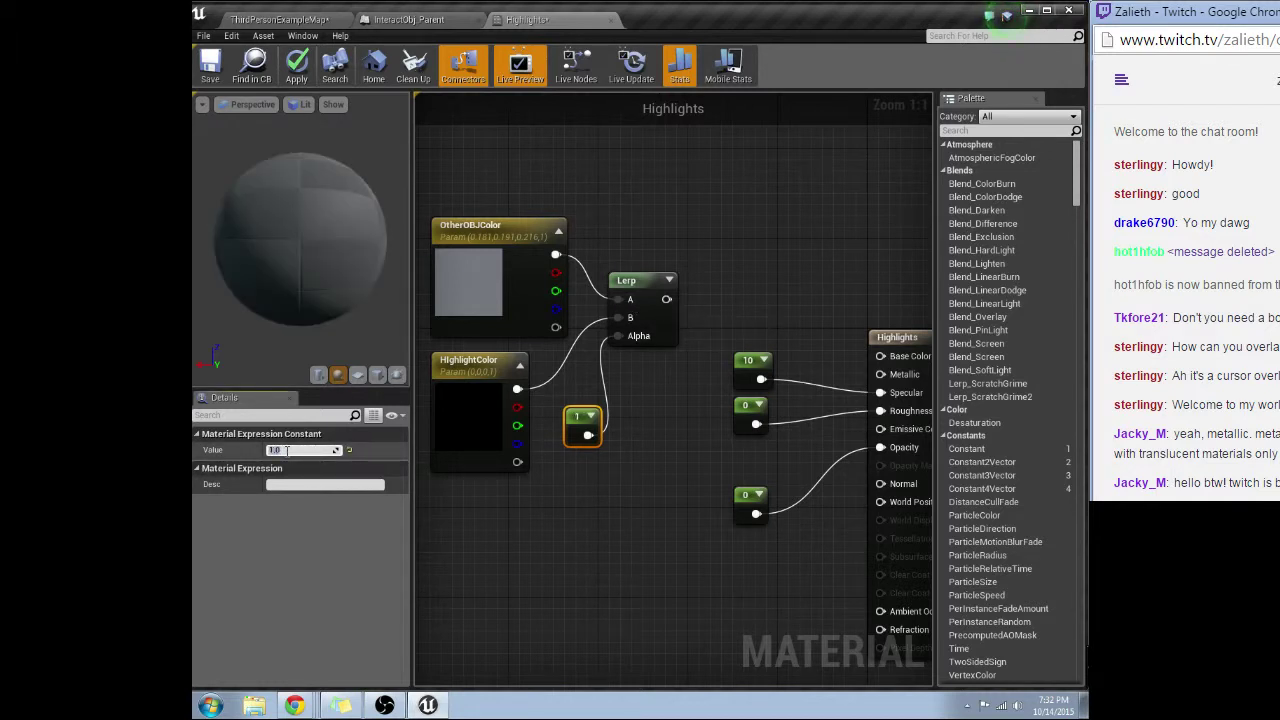
Set the green component of HighlightColor's default value to 1
click(470, 410)
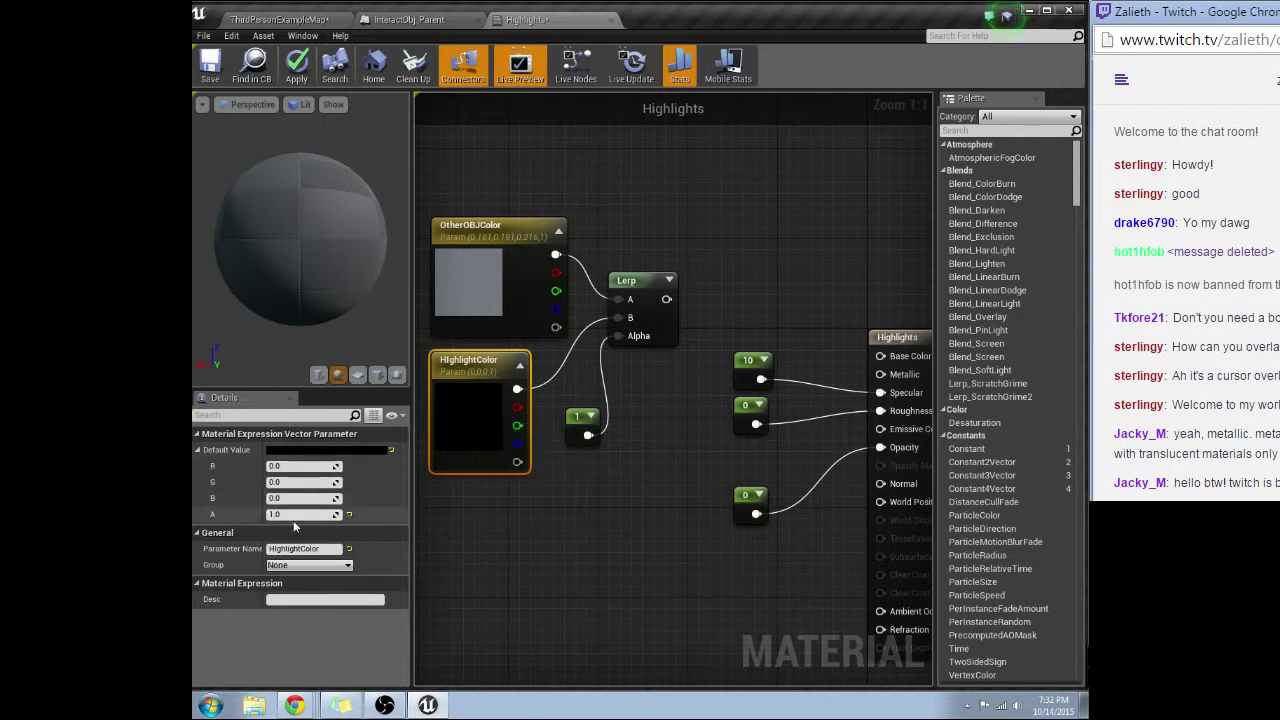
click(293, 483)
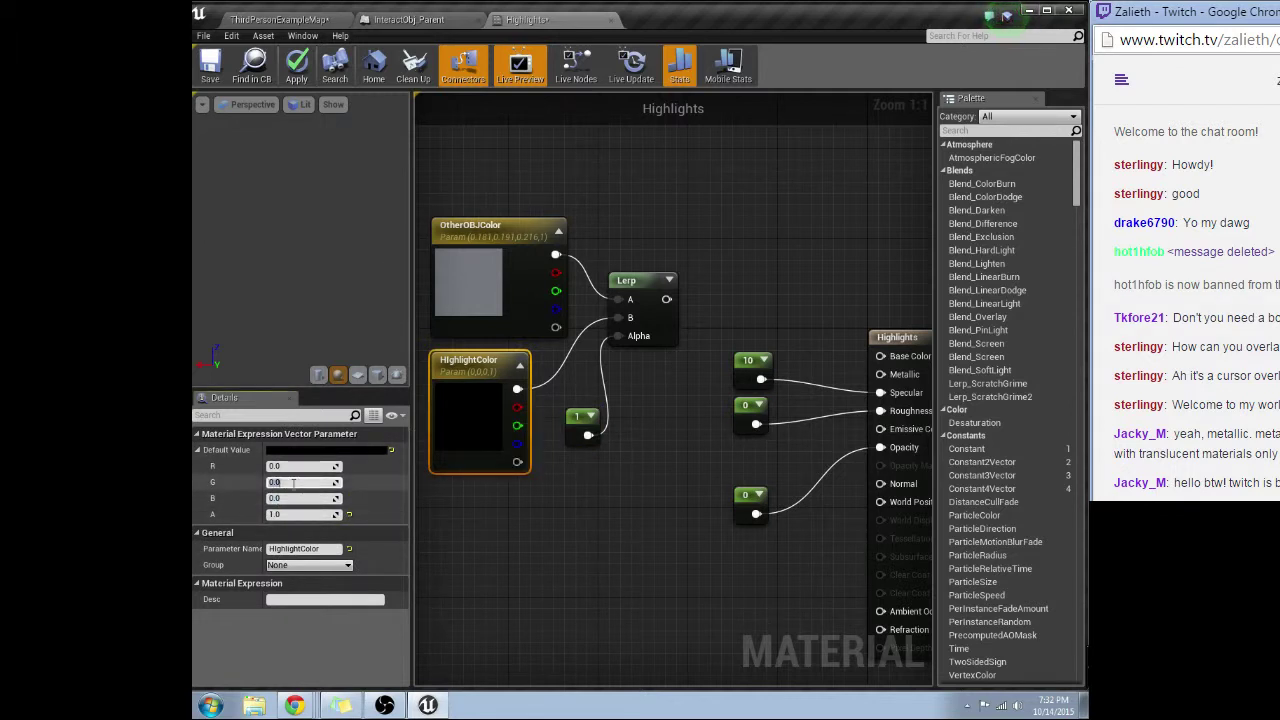
text(1)
key(Return)
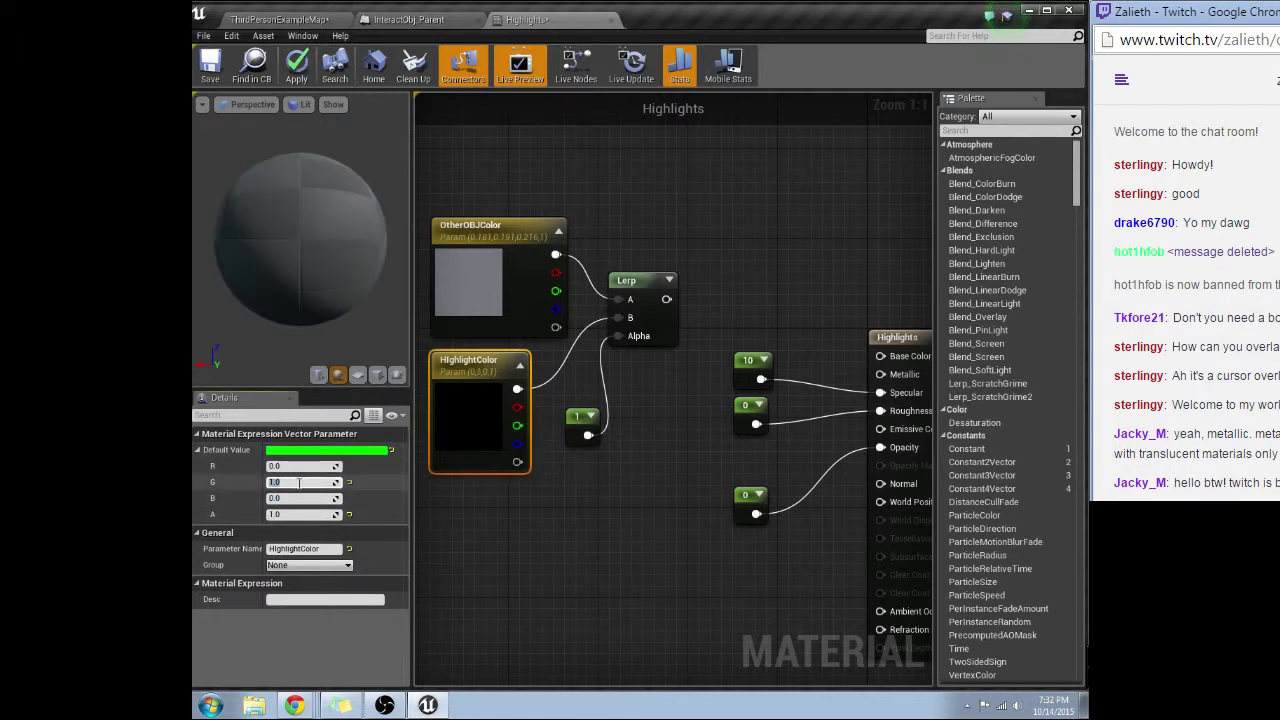
Connect the Lerp output to the Emissive Color input of the Highlights material node
click(645, 286)
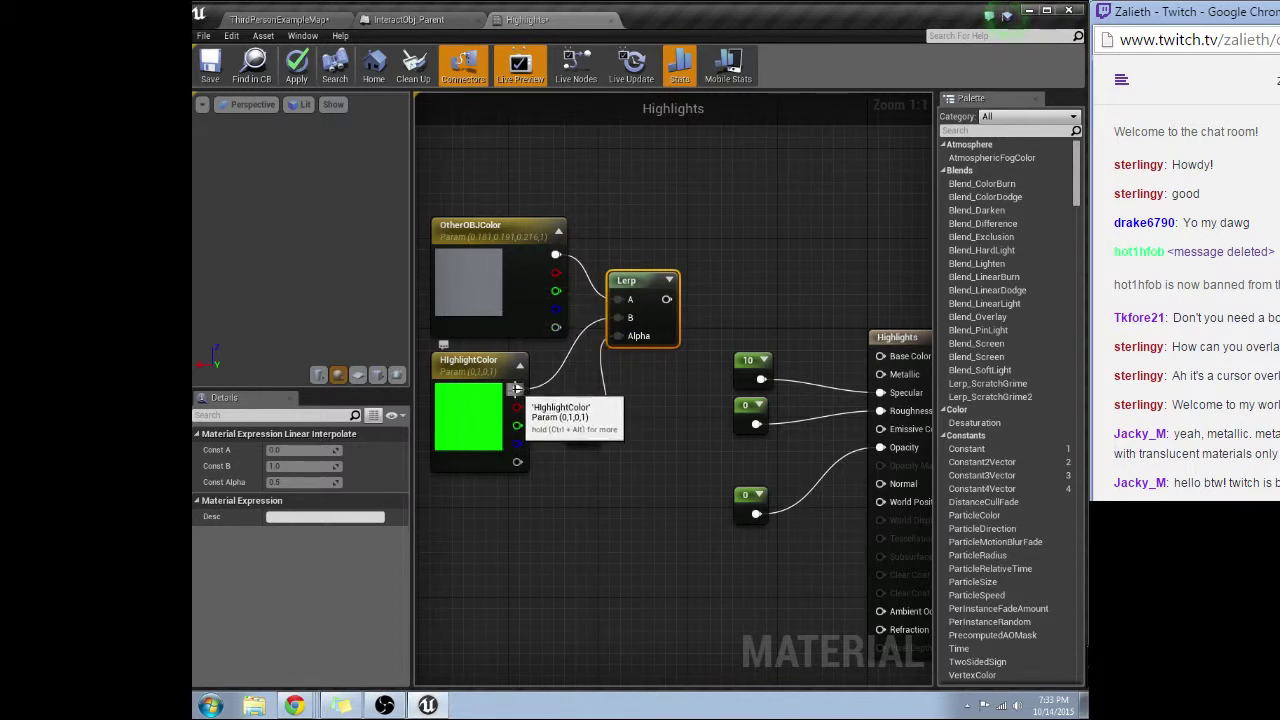
click(518, 277)
click(508, 368)
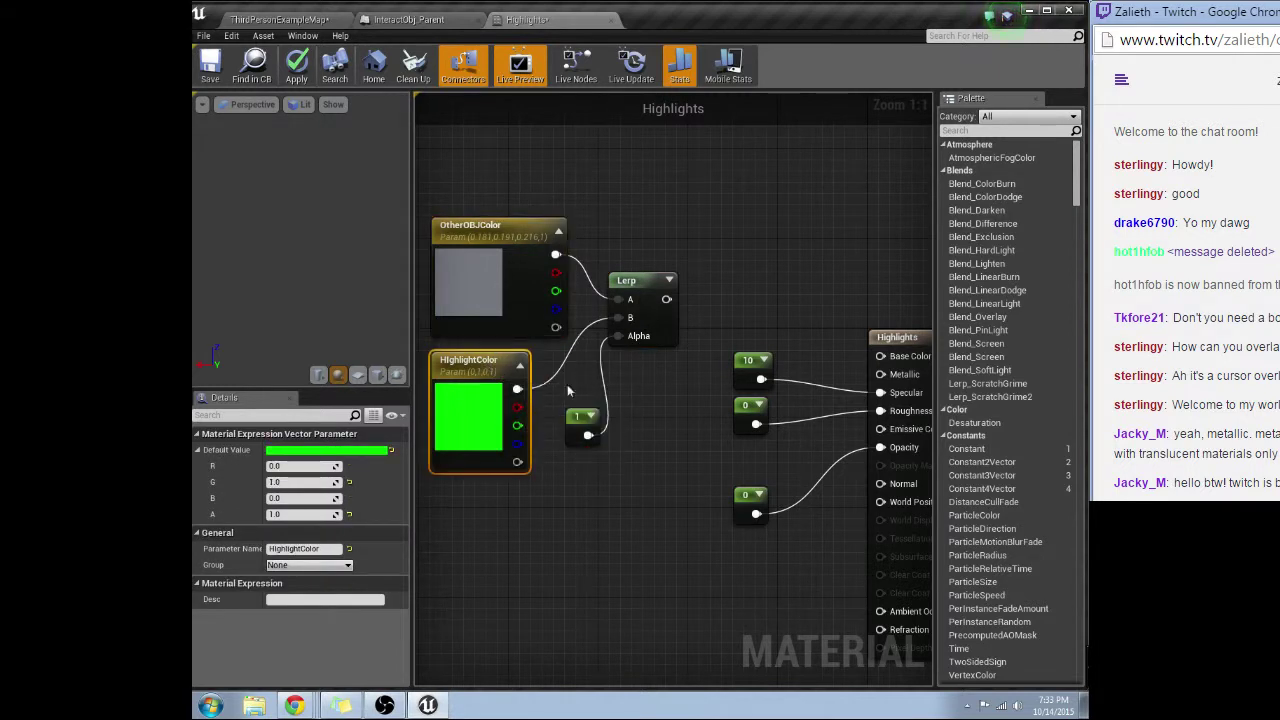
drag(666, 299, 880, 447)
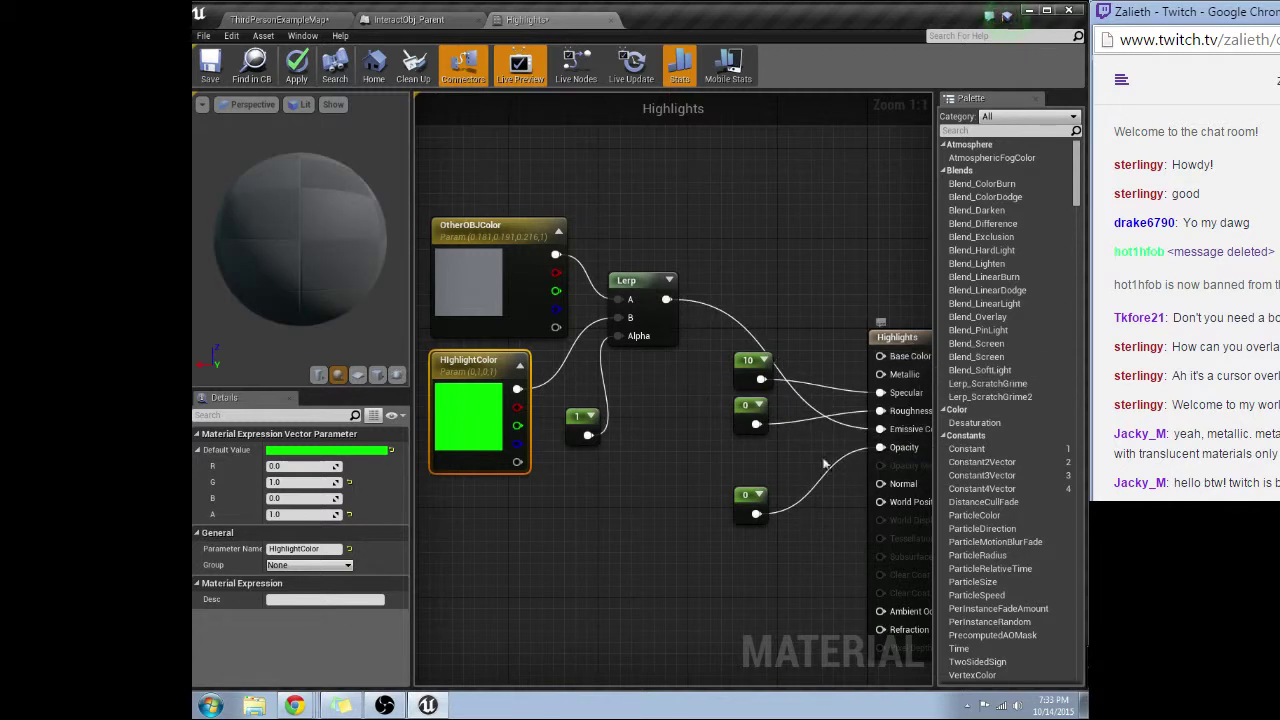
Set the constant feeding the material's Opacity to 1
click(750, 505)
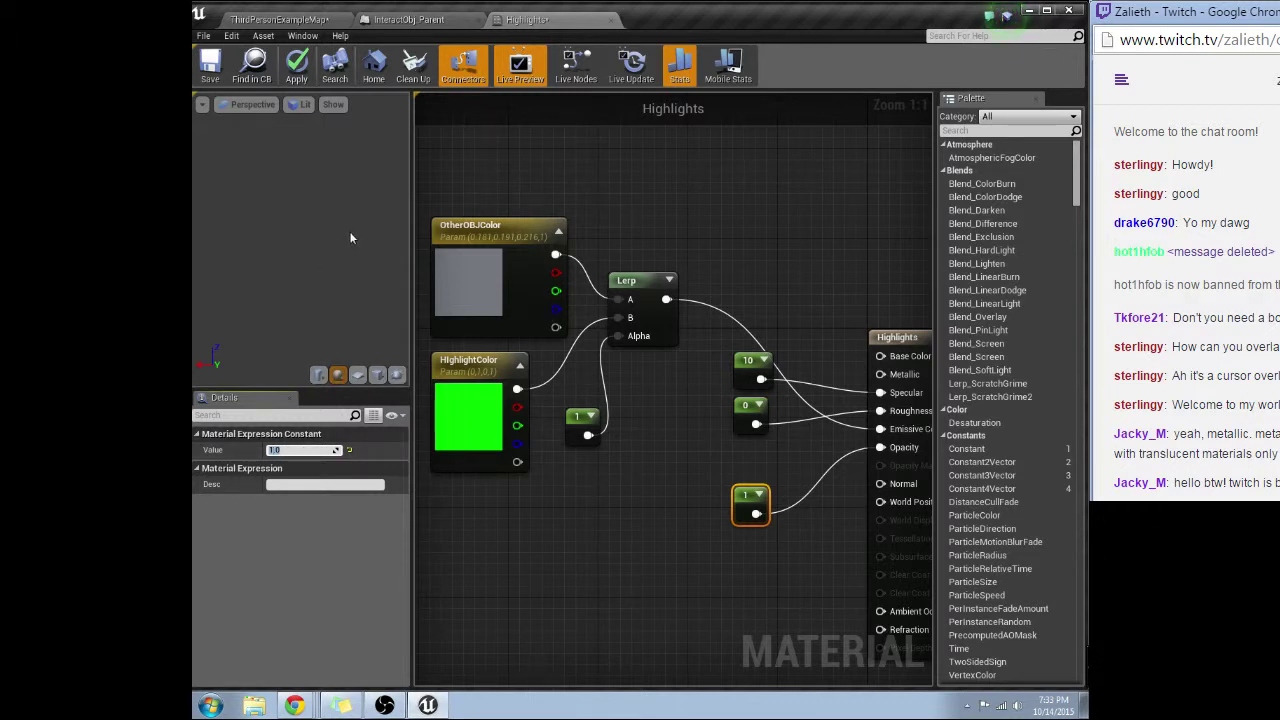
click(898, 338)
right_drag(747, 299, 689, 296)
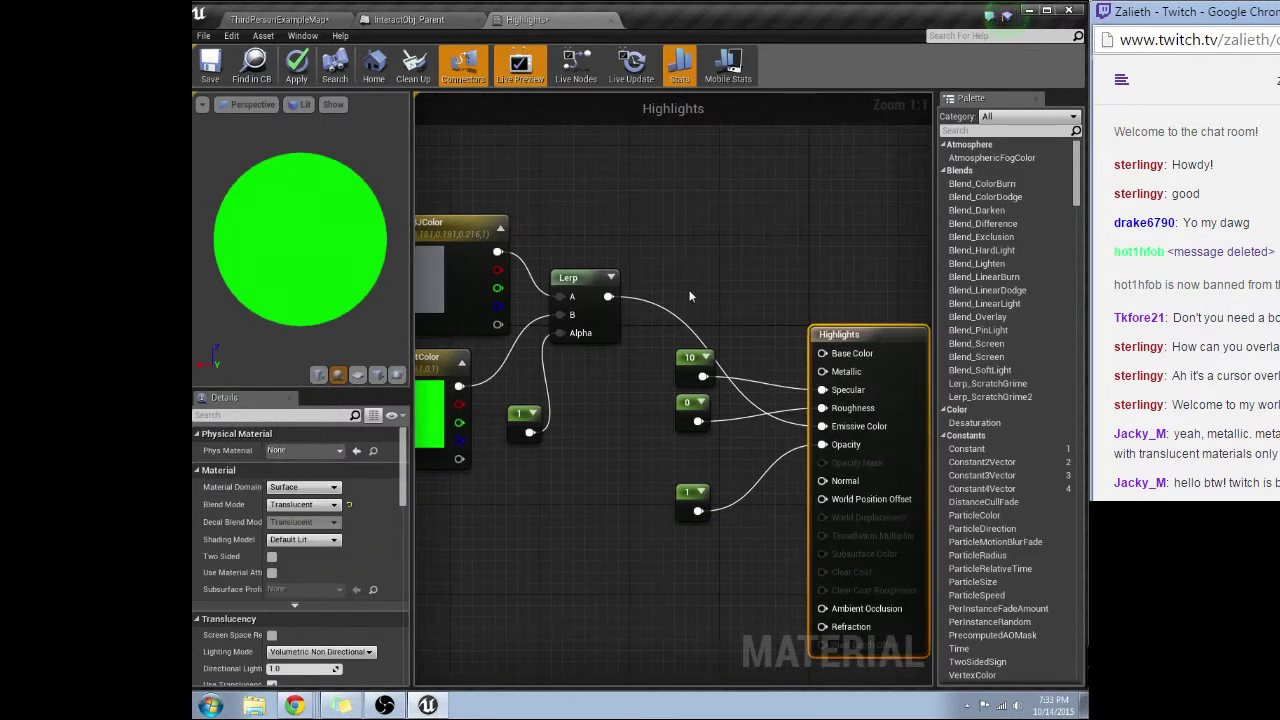
Set the Lerp's Alpha constant to 0 and inspect the colour on the preview sphere
click(472, 252)
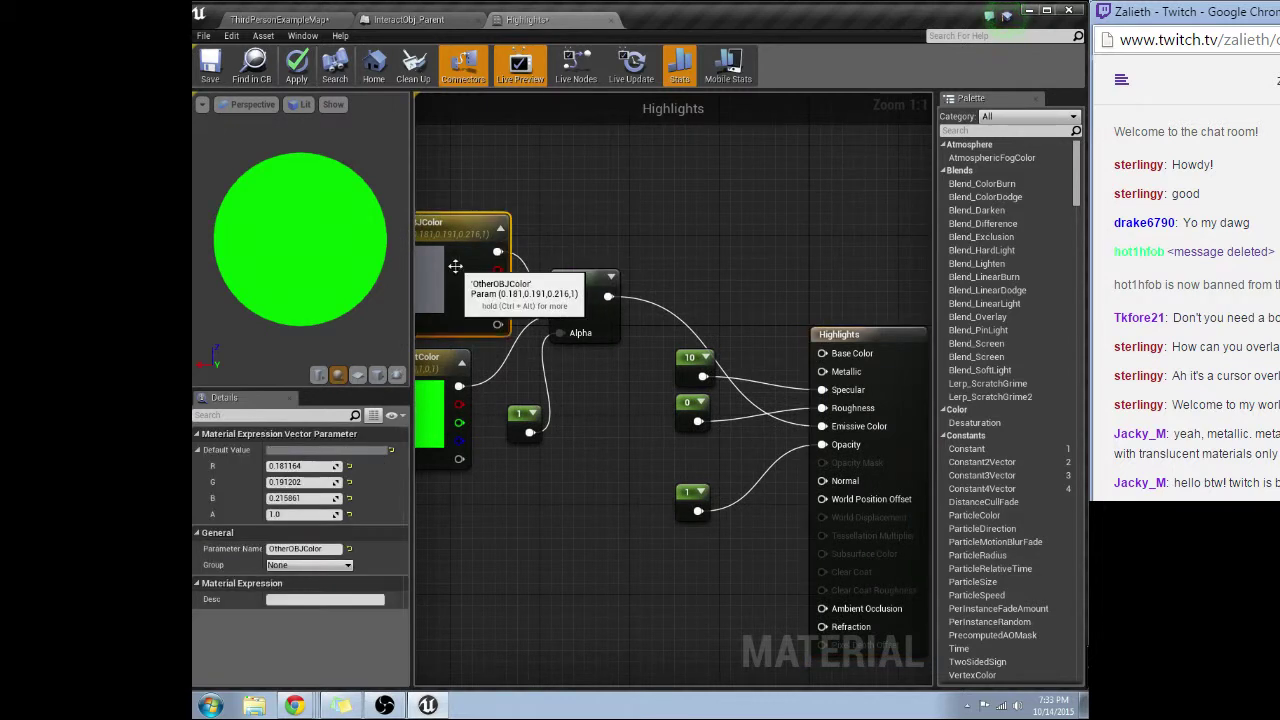
click(523, 417)
text(0)
key(Return)
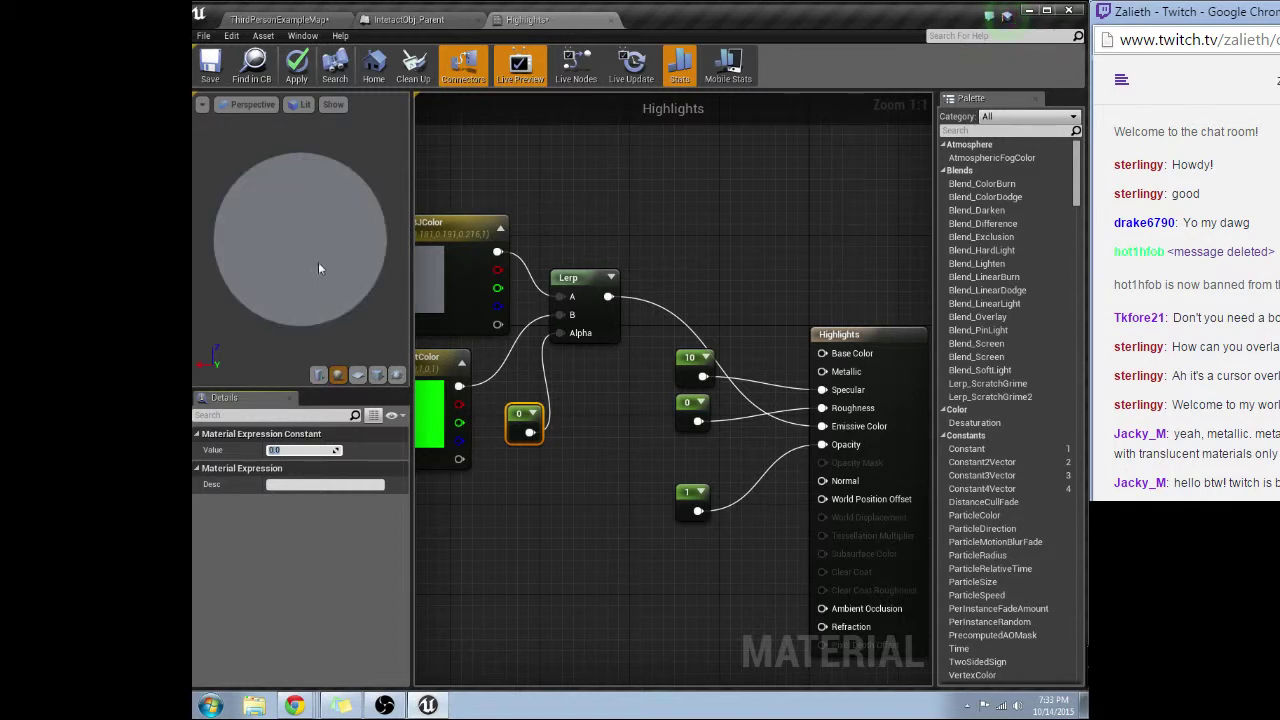
drag(319, 263, 275, 263)
Set the Lerp's Alpha constant to 0.75 and check the blended colour on the preview sphere
right_drag(560, 440, 698, 384)
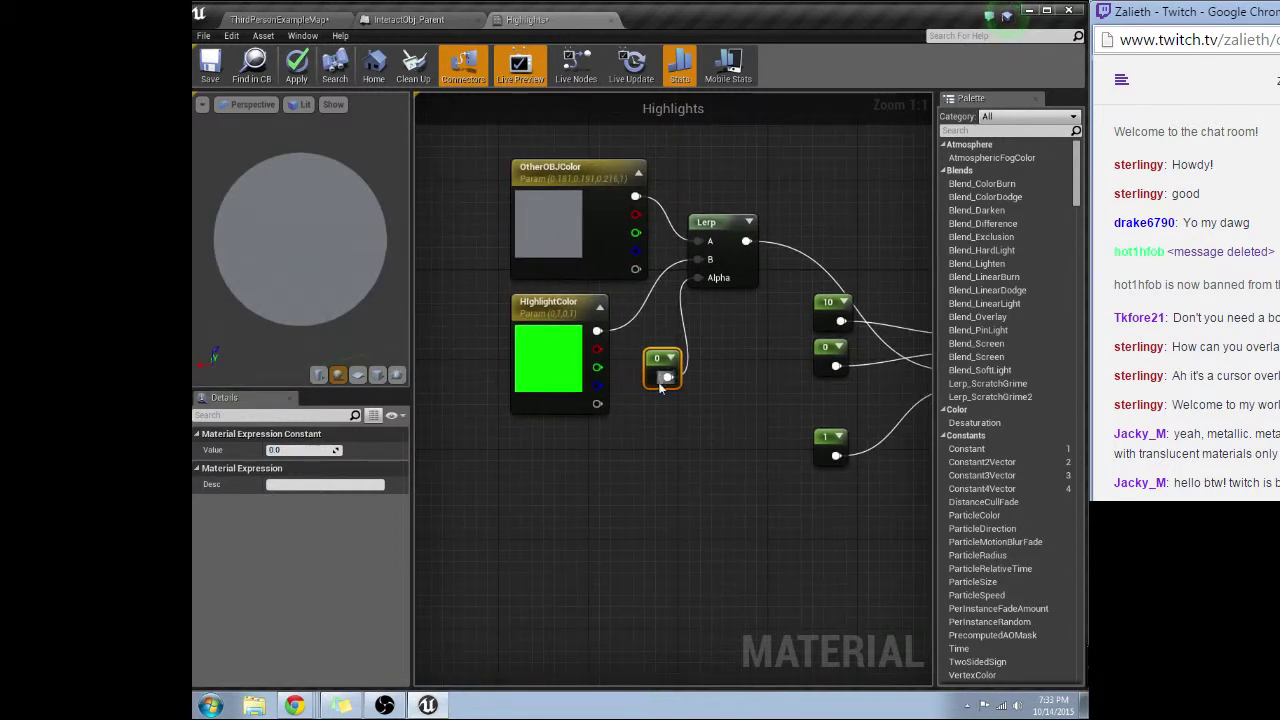
click(284, 451)
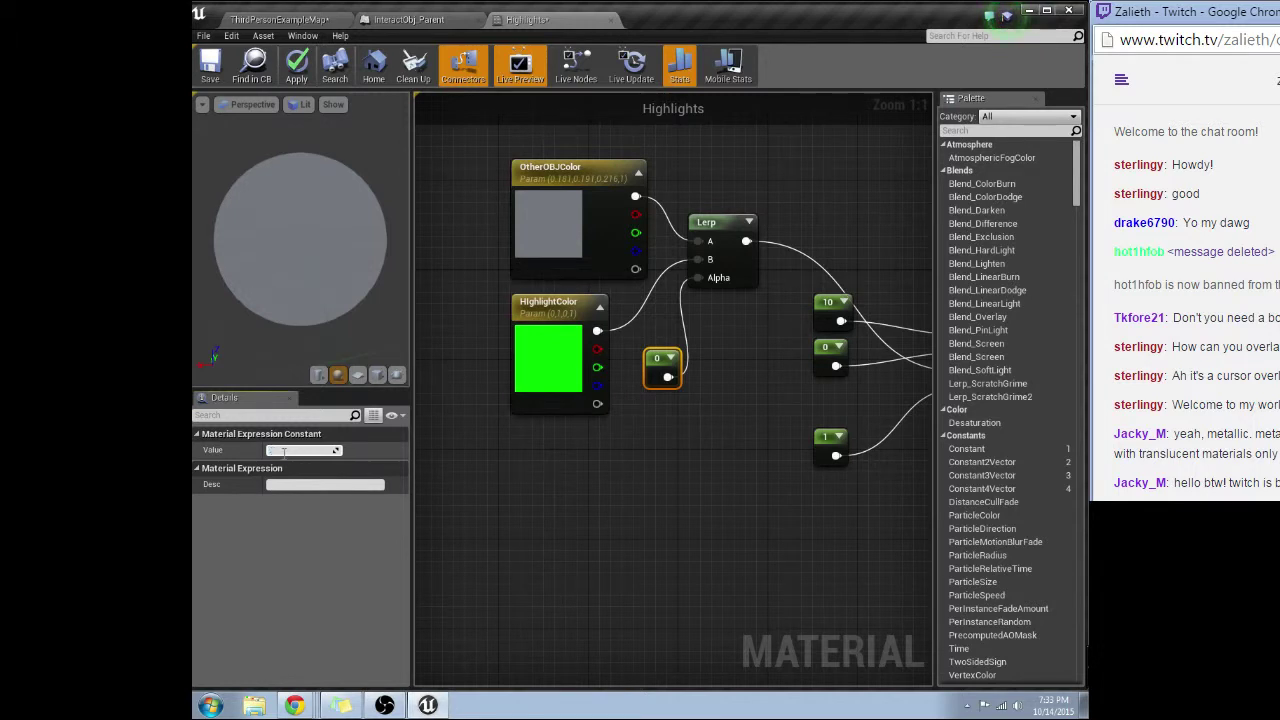
text(.75)
key(Return)
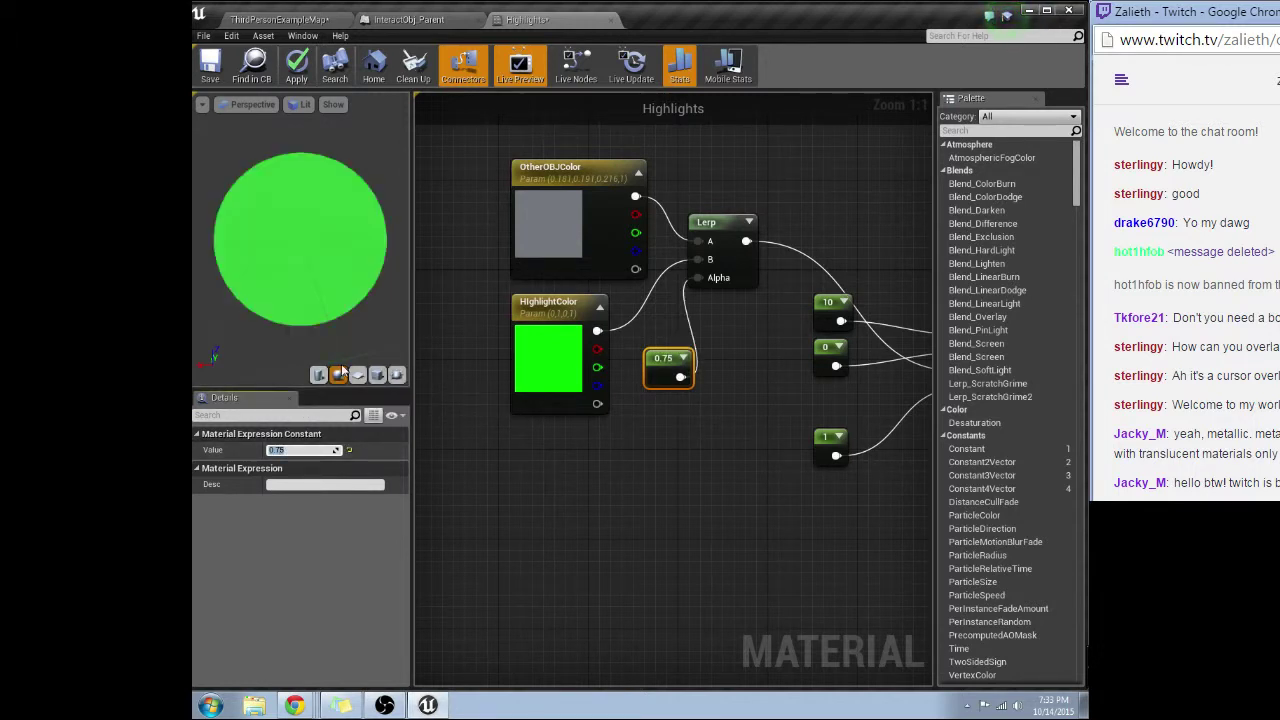
drag(336, 352, 290, 366)
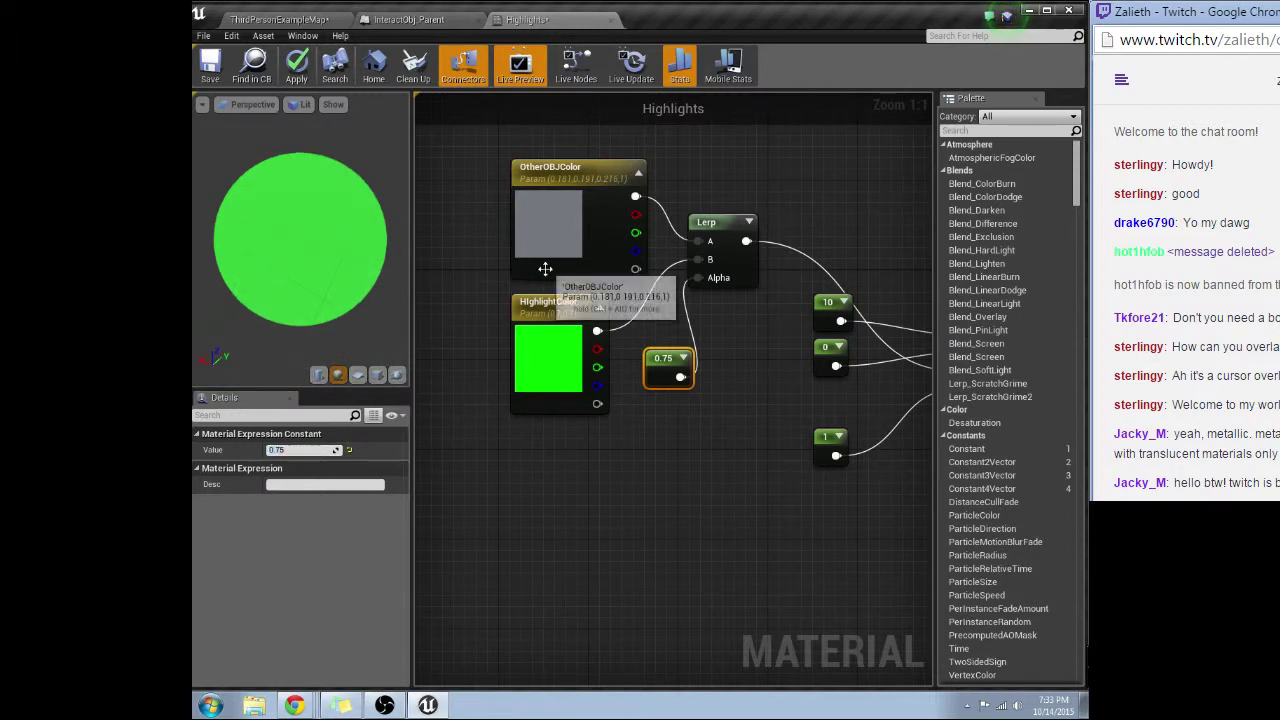
Set the constant feeding the material's Opacity to 0
right_drag(746, 388, 634, 343)
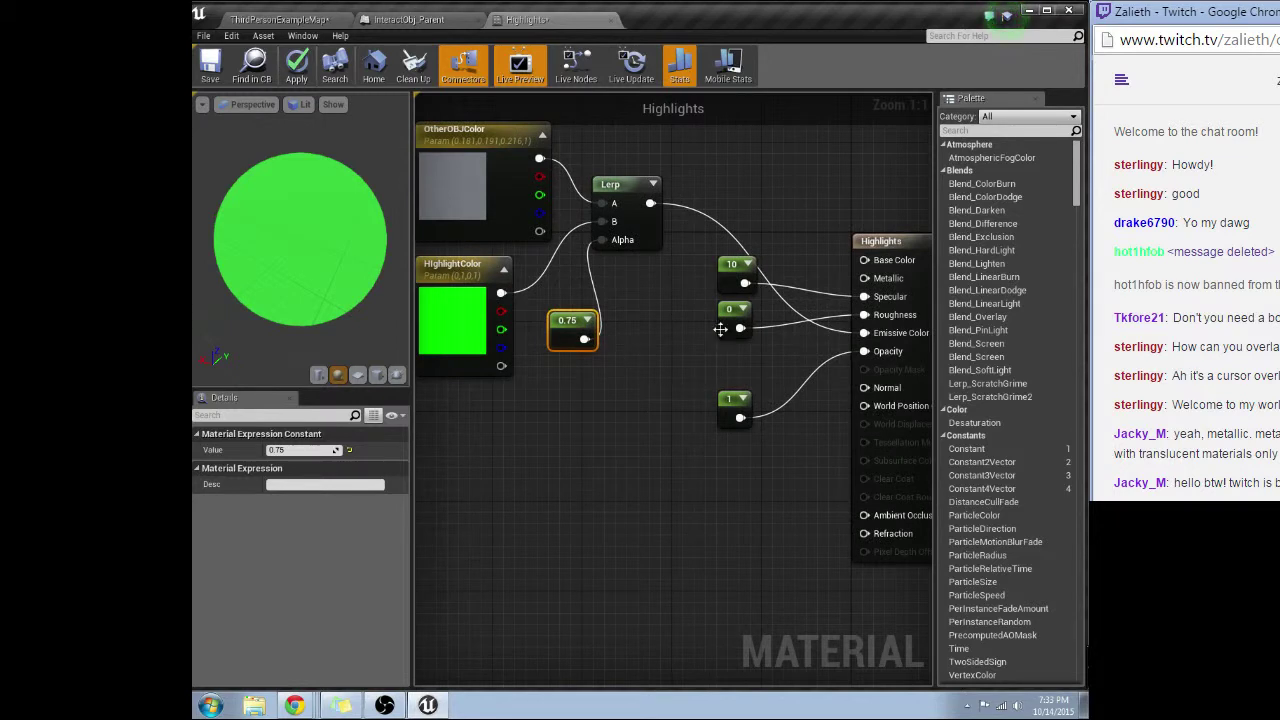
right_drag(759, 374, 711, 378)
click(686, 404)
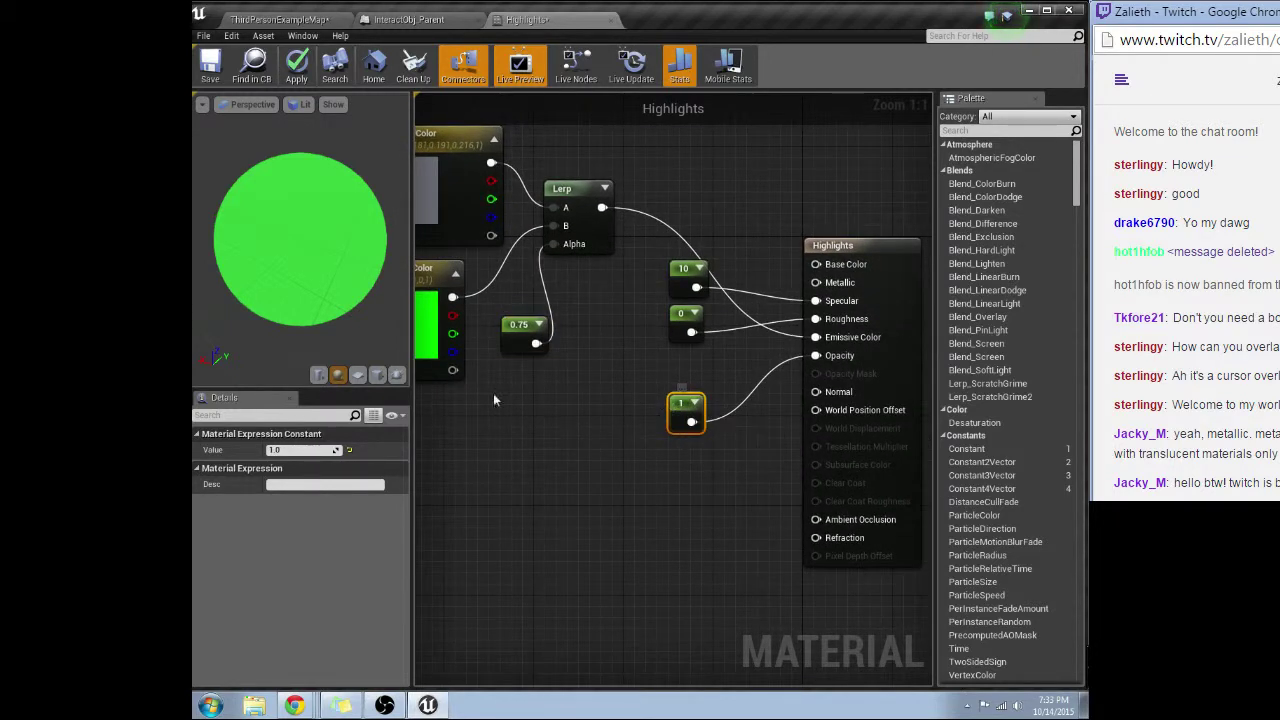
click(300, 451)
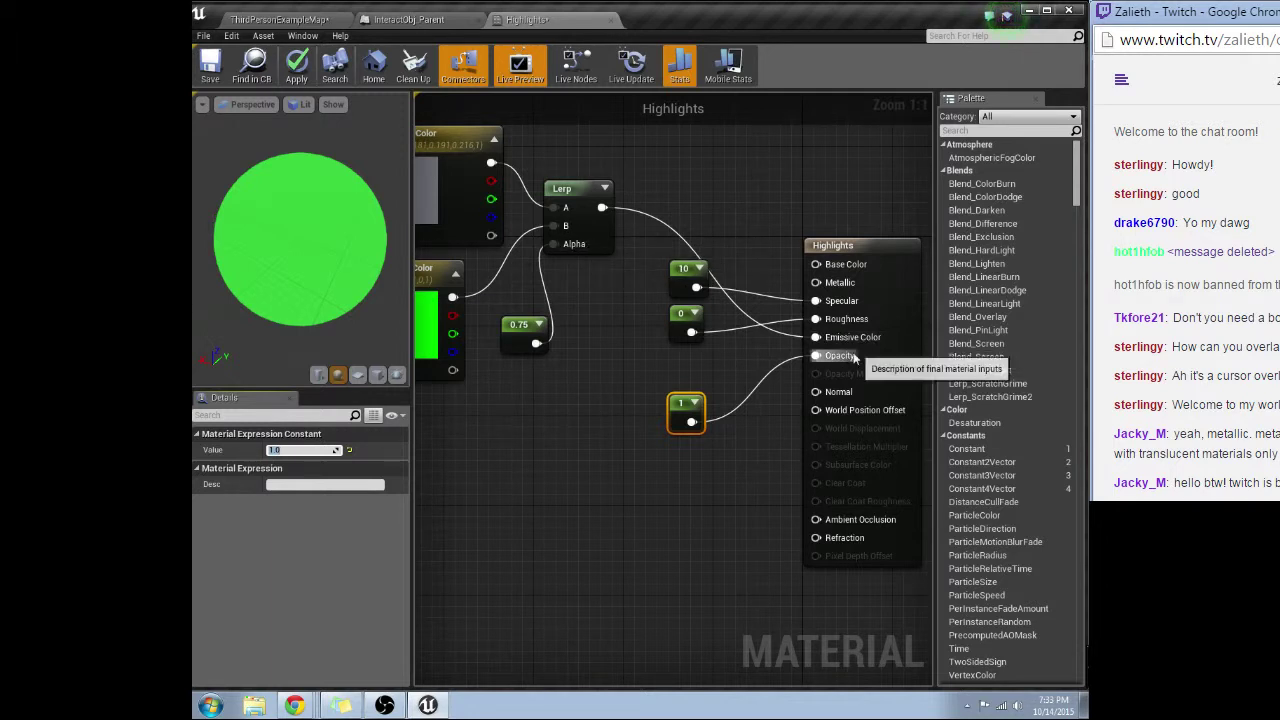
click(680, 413)
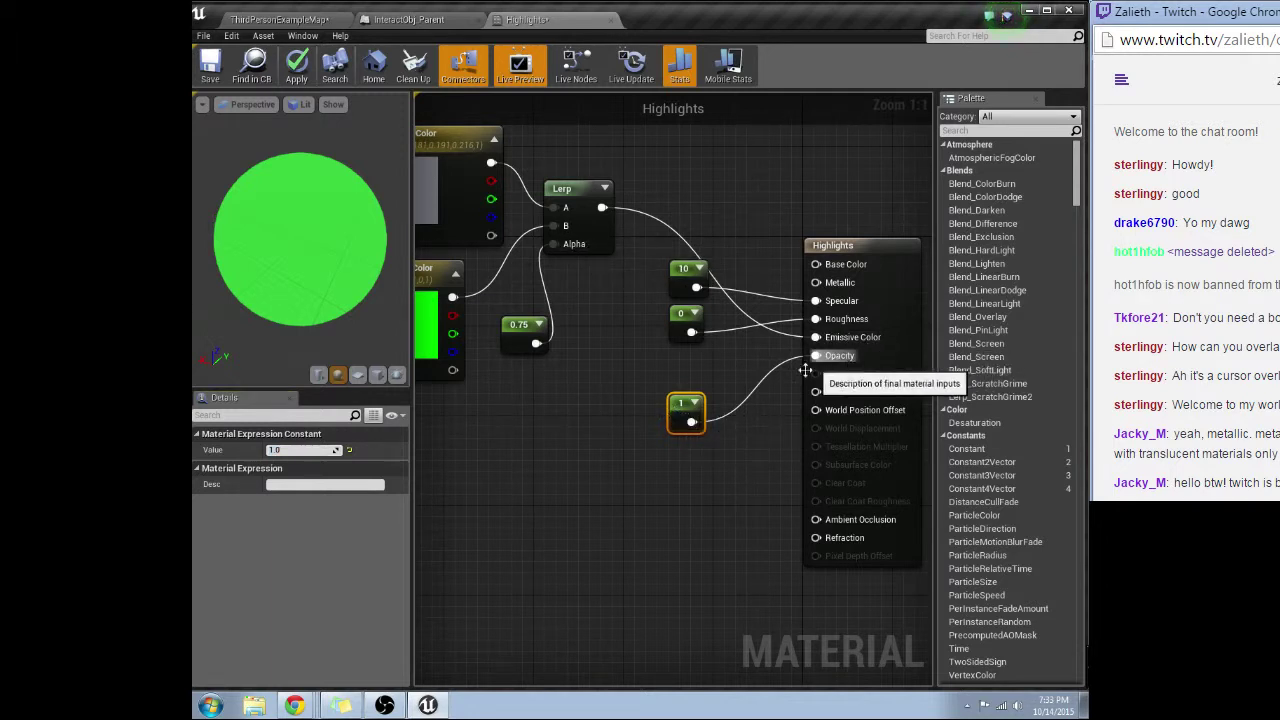
click(303, 451)
text(0)
key(Return)
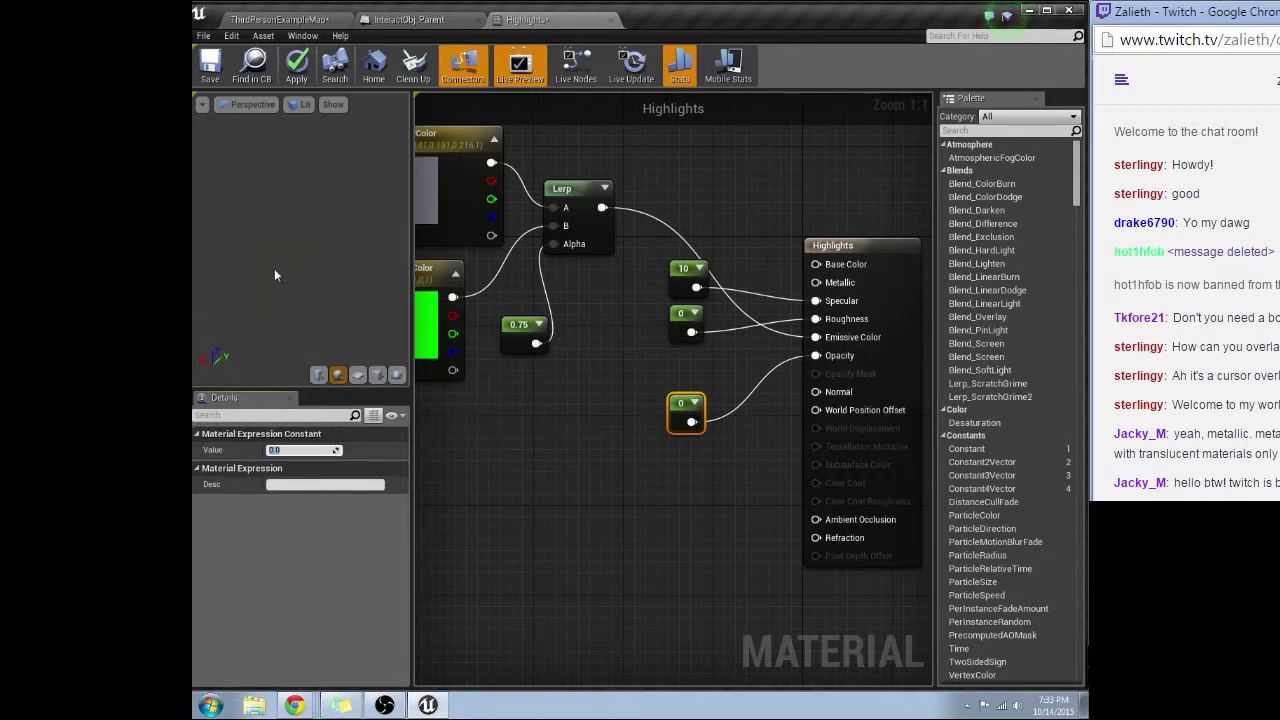
Set the constant feeding the material's Opacity to 0.5
click(287, 451)
text(0.5)
key(Return)
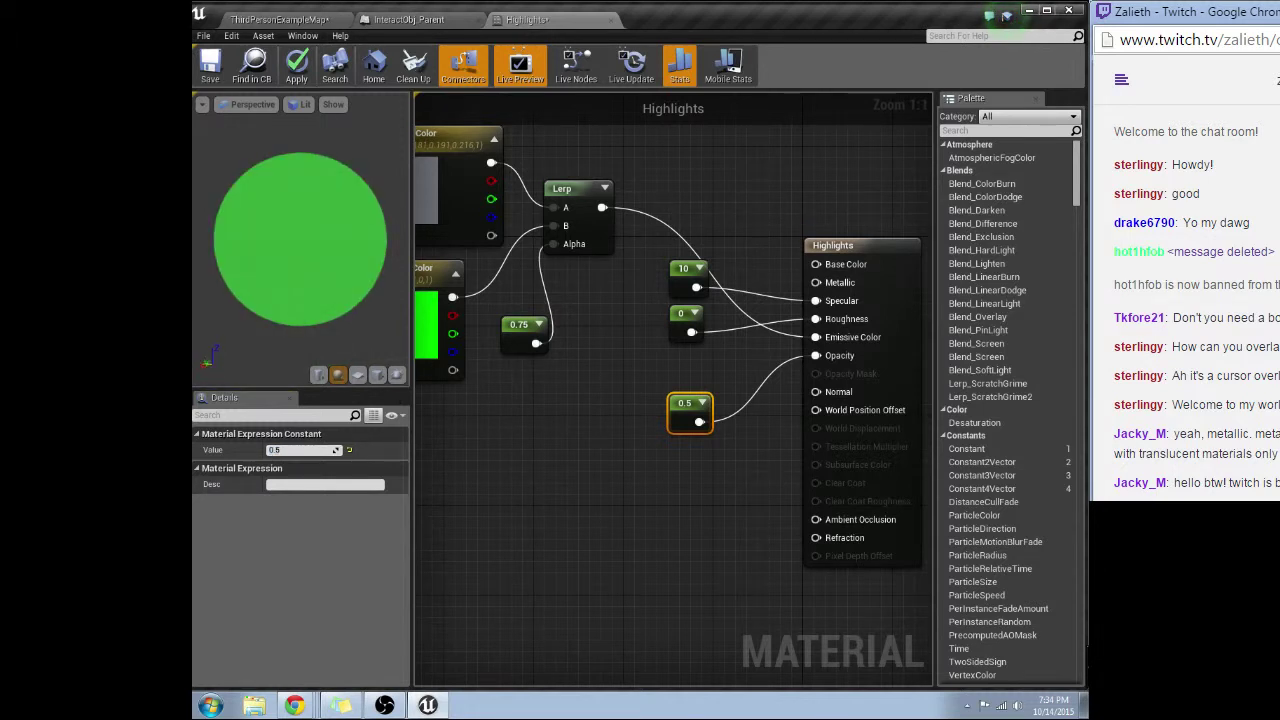
Move both colour parameters, the Lerp and the 0.75 constant together closer to the material node, and apply the material changes
right_drag(500, 421, 613, 478)
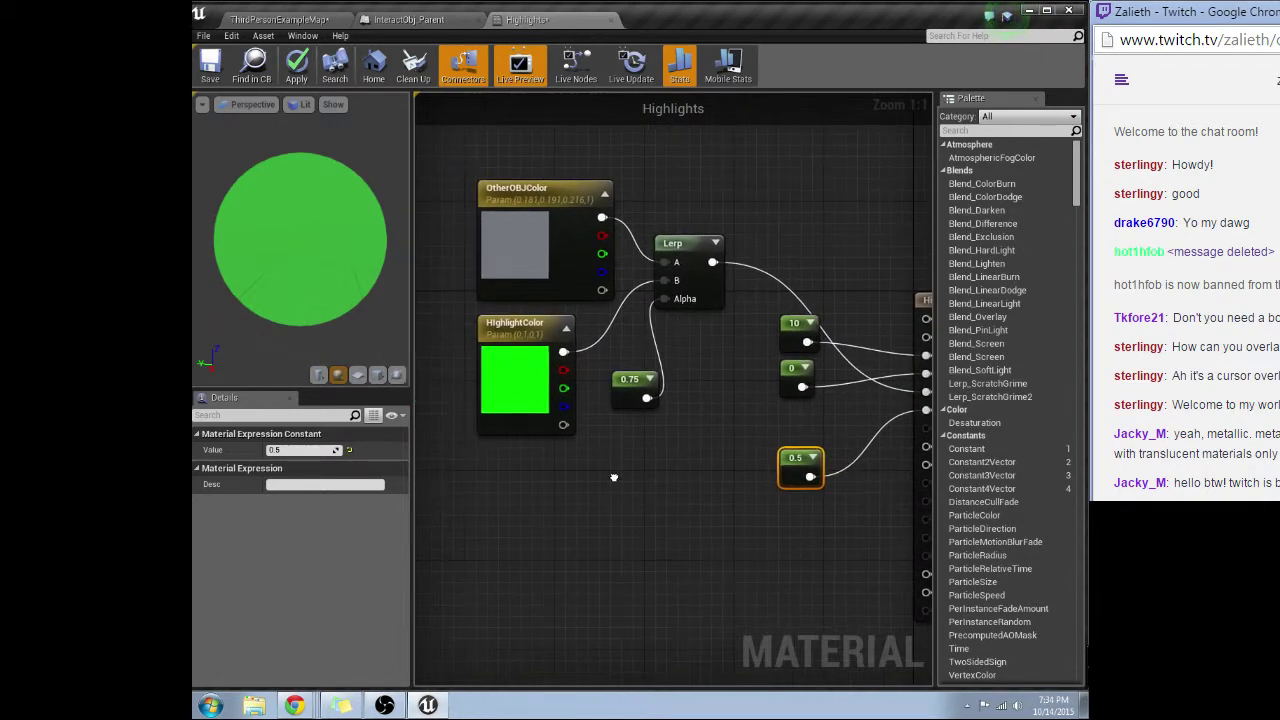
drag(459, 198, 664, 395)
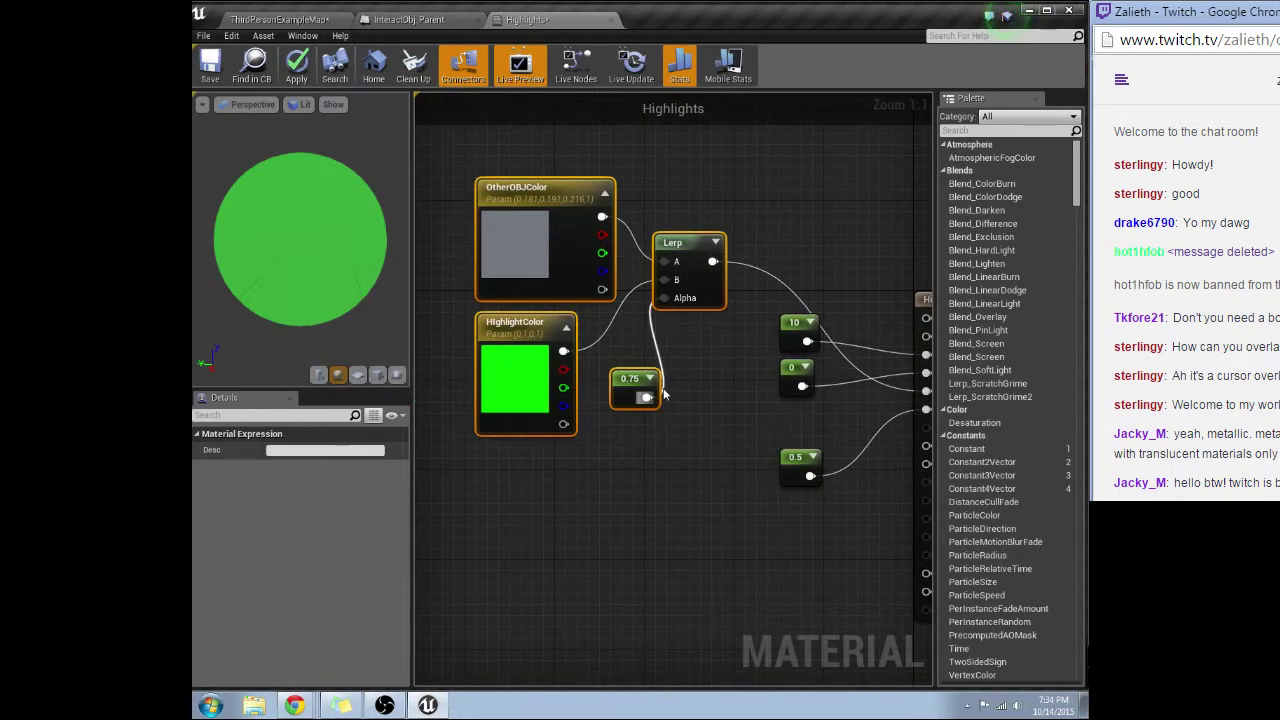
key(Right)
key(Right)
key(Right)
key(Right)
key(Right)
key(Right)
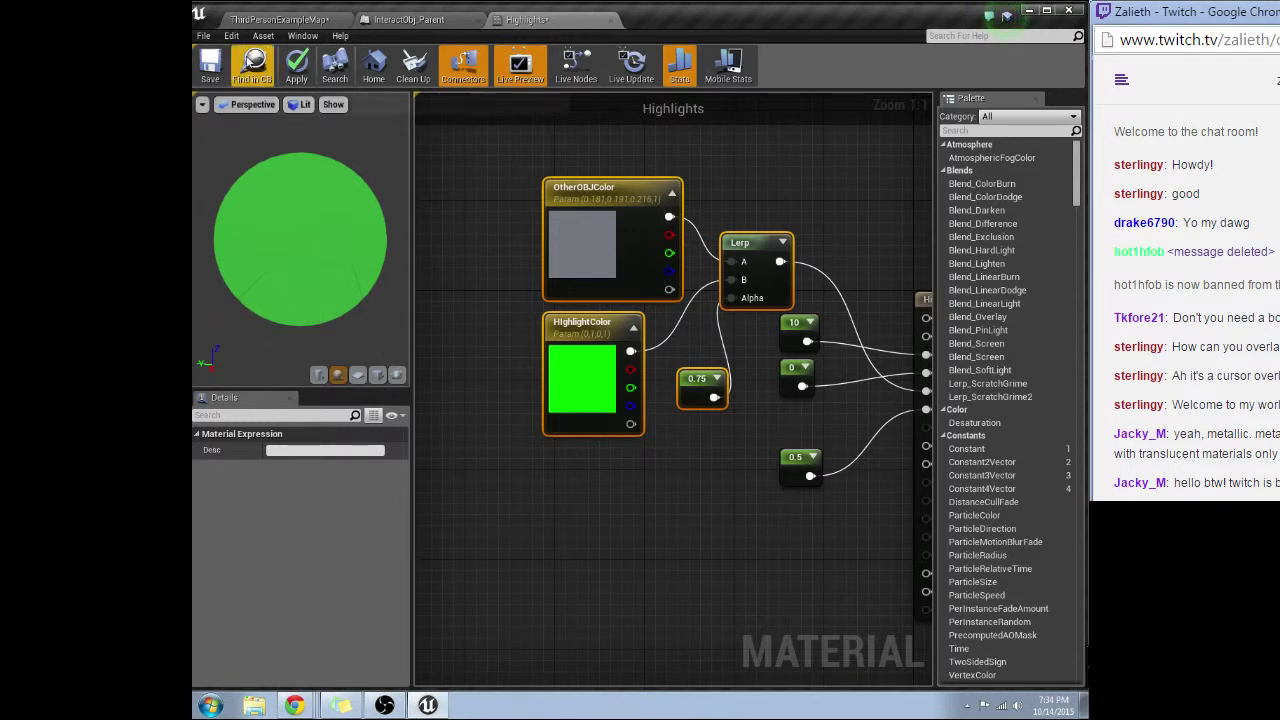
click(297, 68)
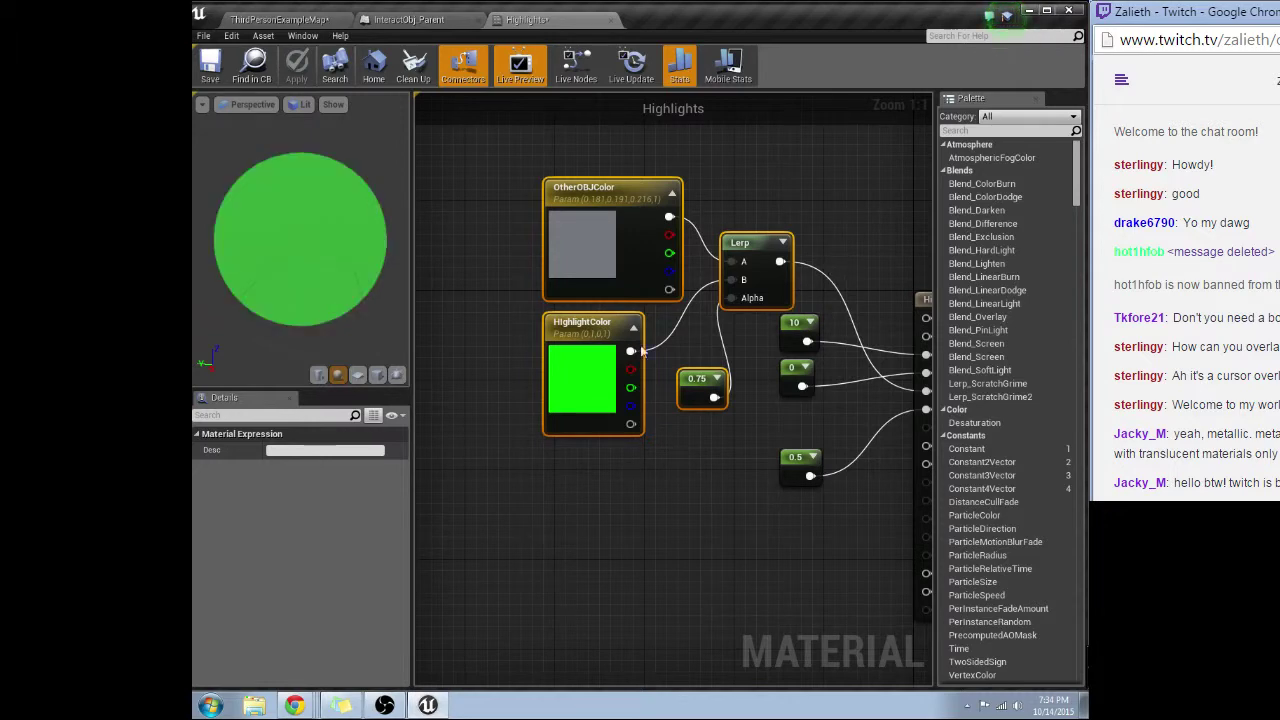
In the InteractObj_Parent blueprint, set the HighlightMesh component's scale to 1.05 on all three axes
click(410, 20)
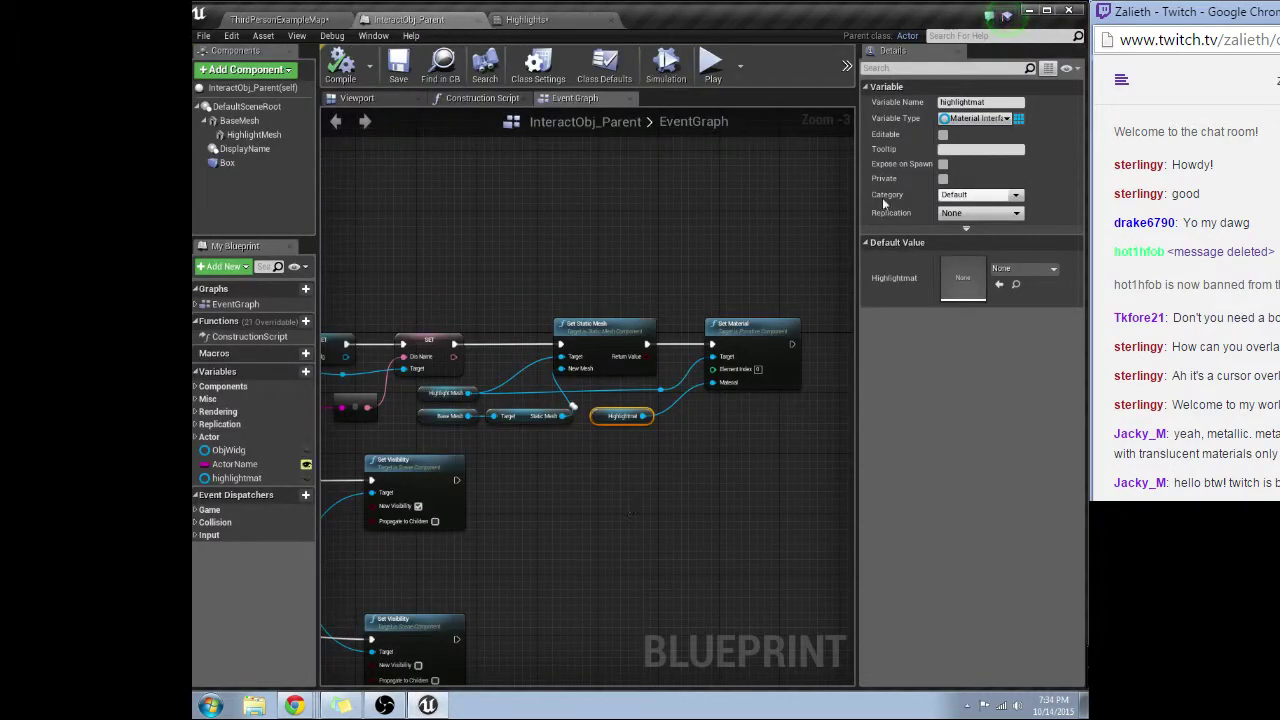
click(253, 134)
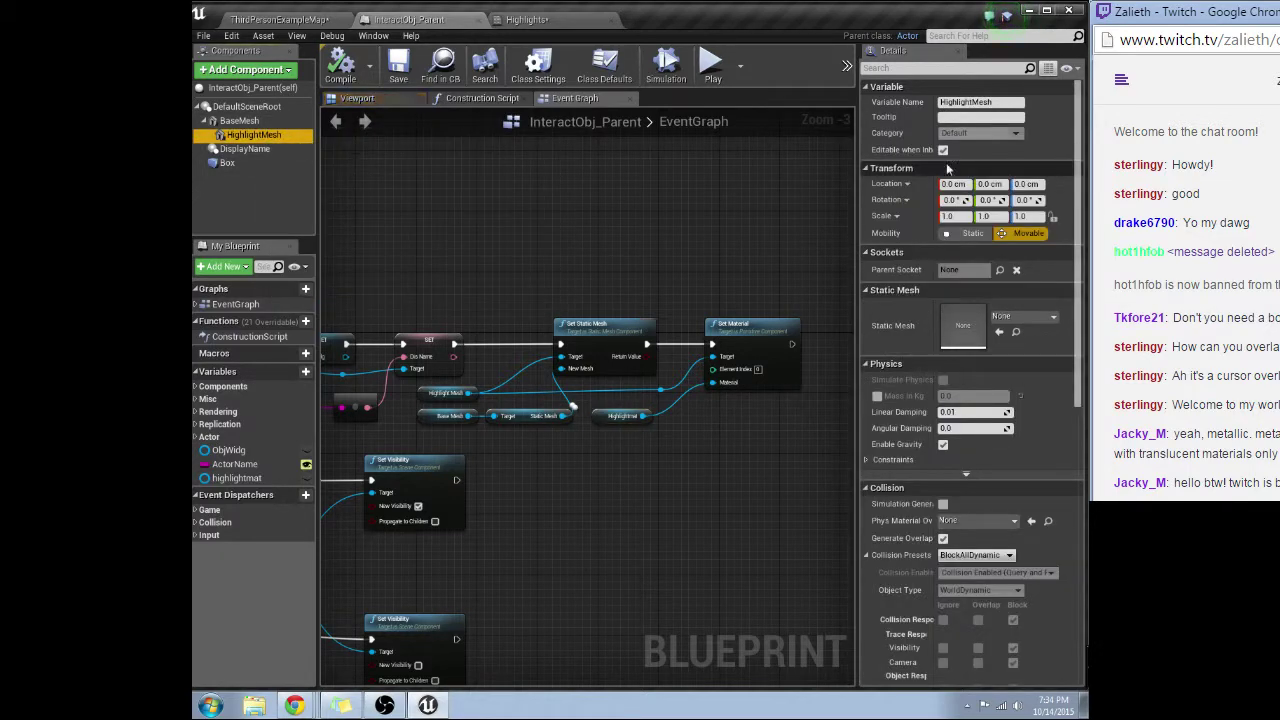
click(950, 217)
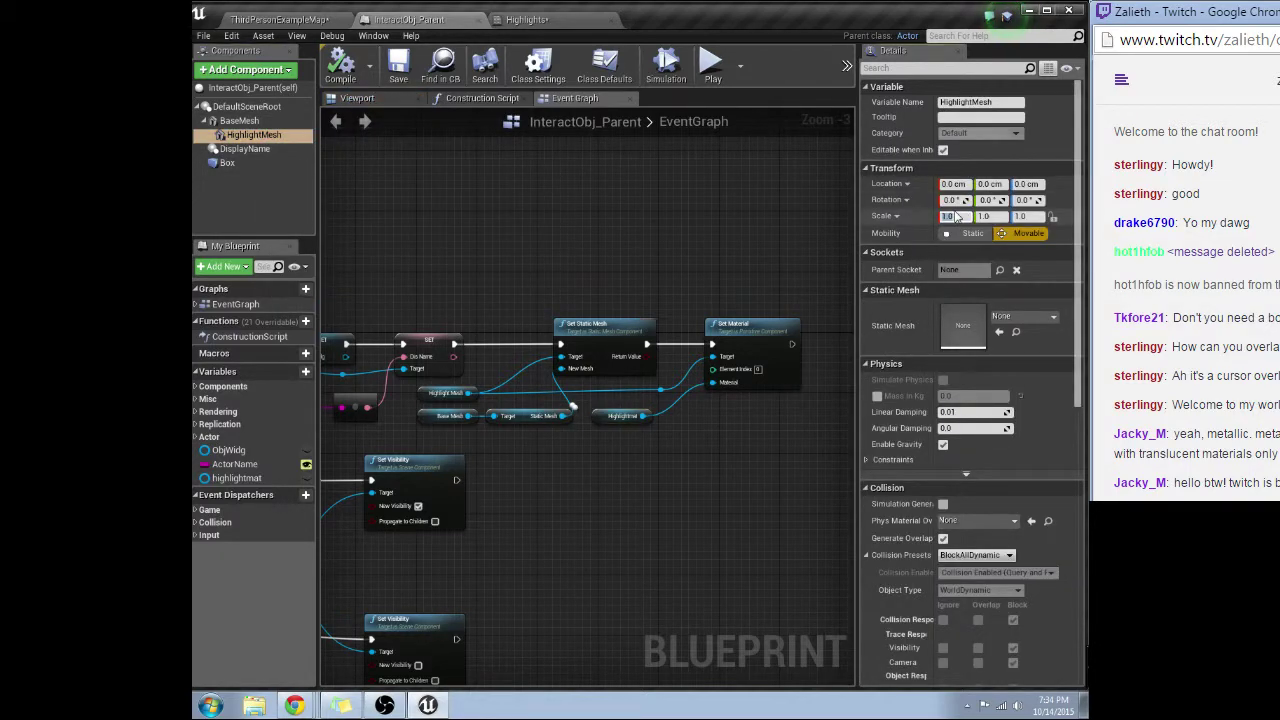
key(Tab)
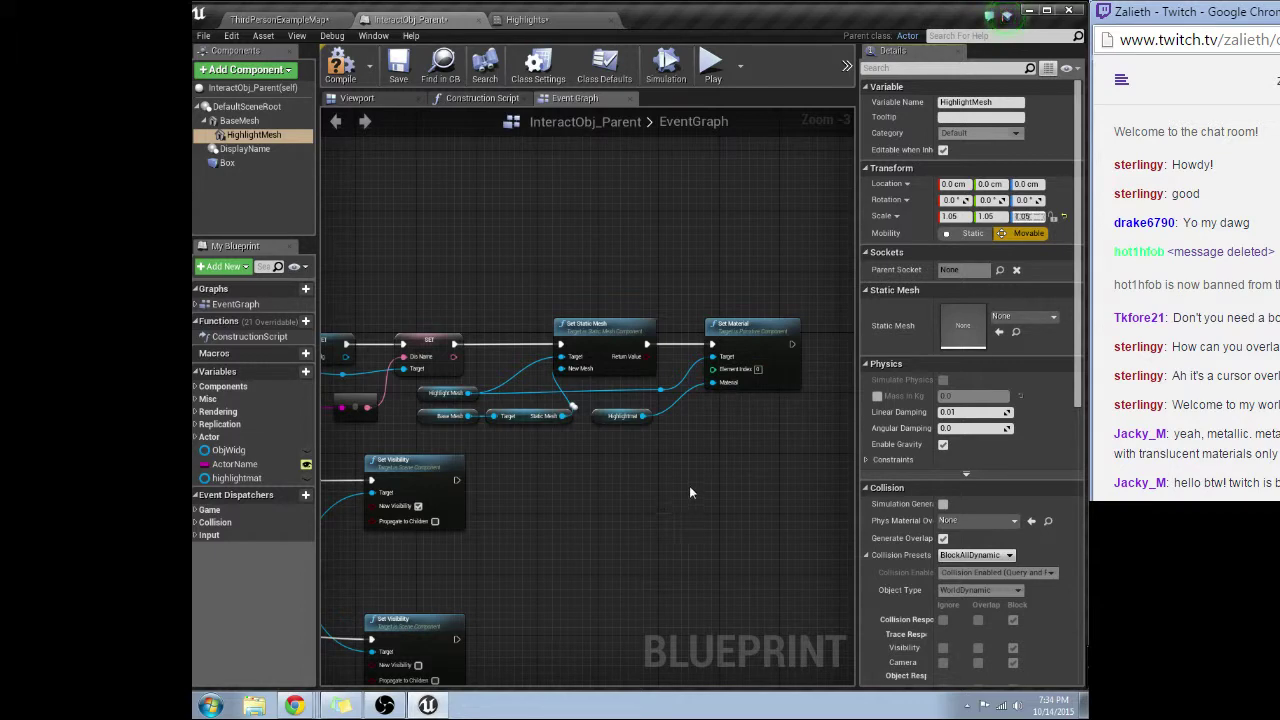
Turn off the Visible rendering option of the HighlightMesh component so it starts hidden
right_drag(598, 540, 714, 427)
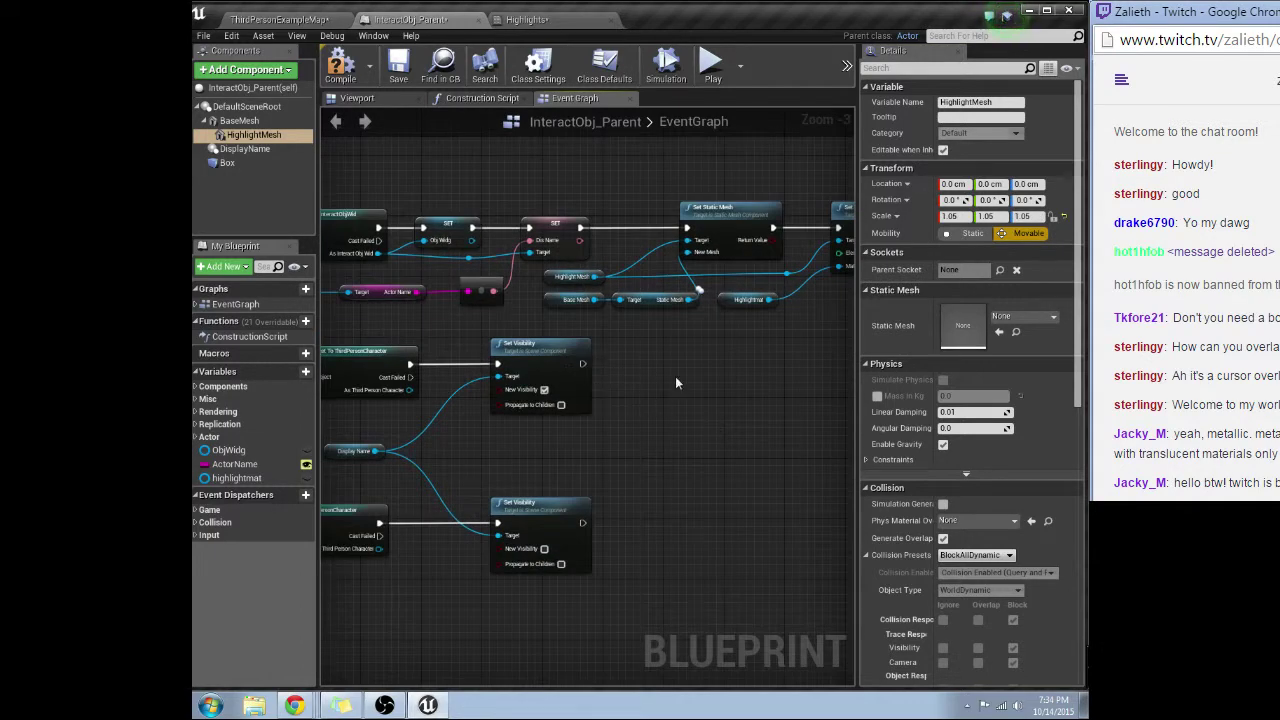
right_drag(675, 382, 648, 338)
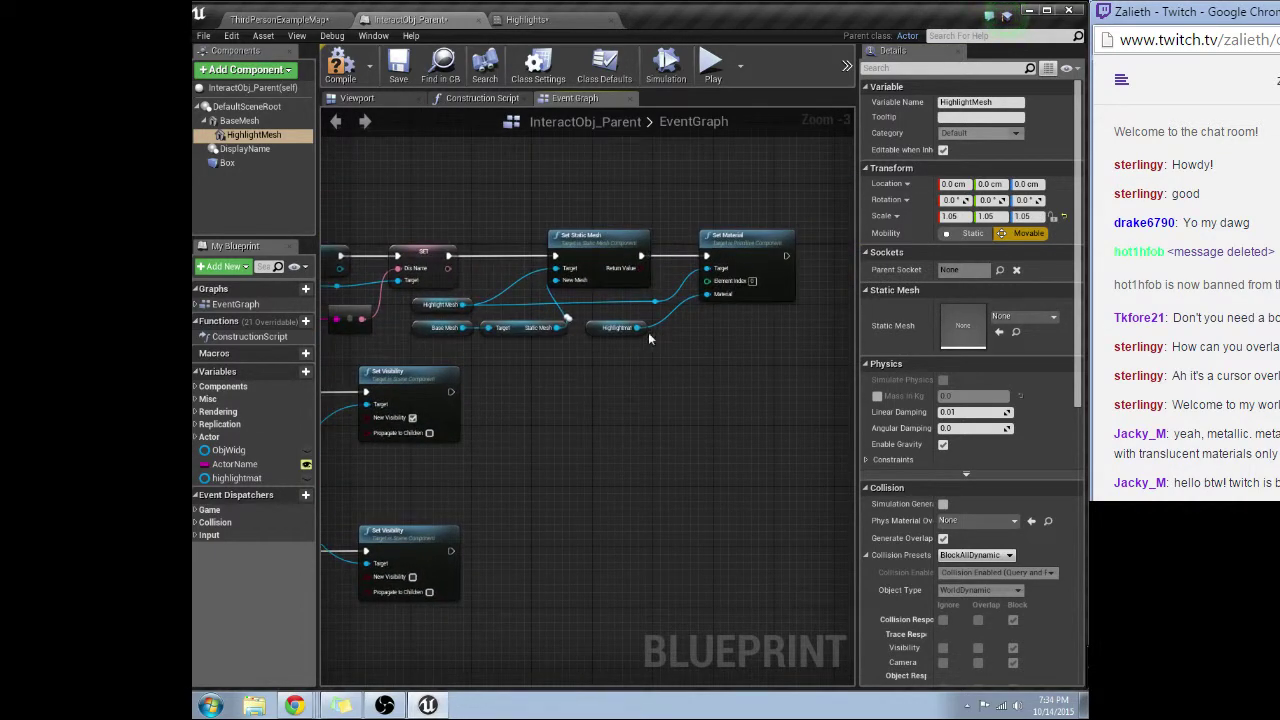
click(257, 134)
scroll(912, 555, down, 10)
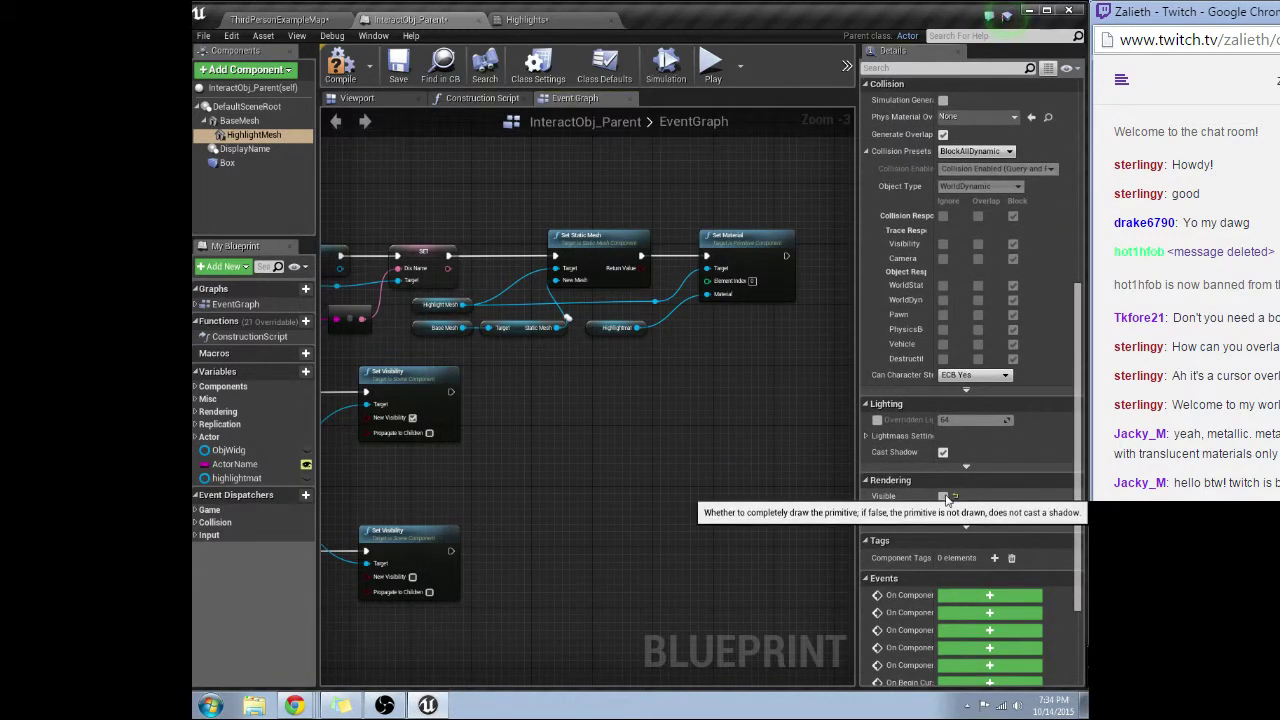
click(943, 496)
Add a HighlightMesh reference to the event graph and create a Set Visibility node from it
right_drag(595, 402, 699, 332)
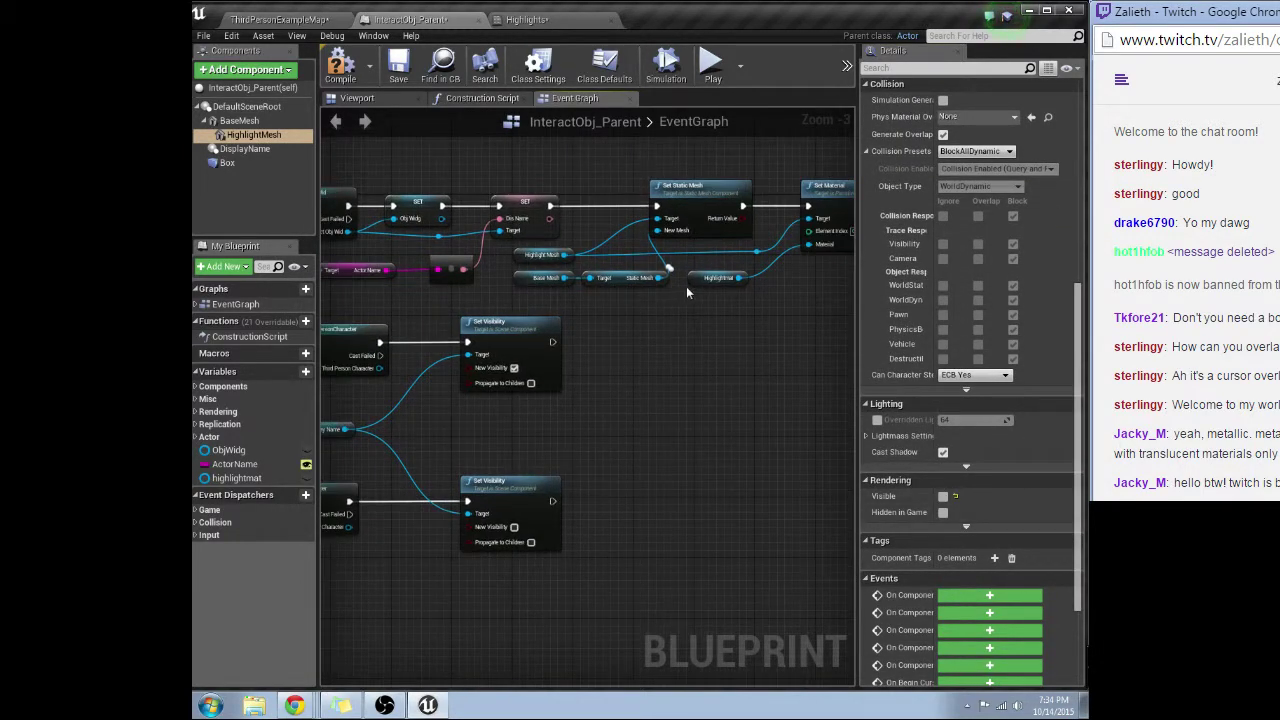
drag(253, 134, 641, 396)
text(visi)
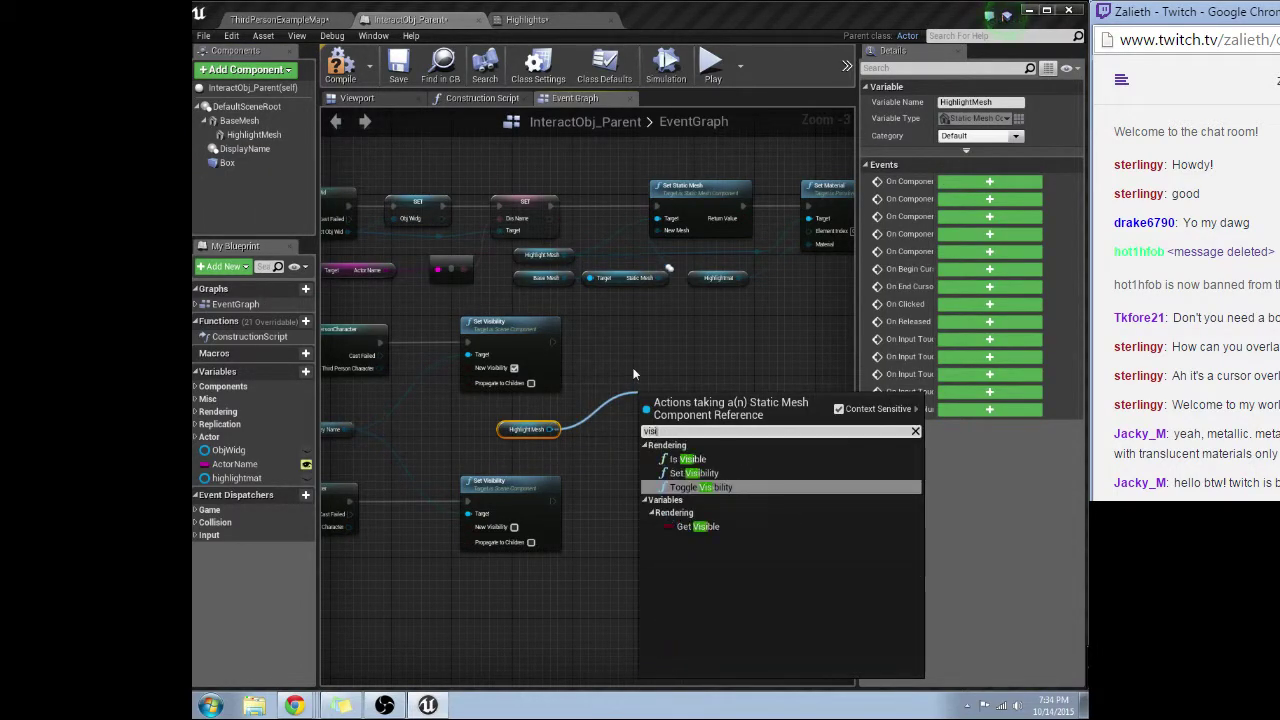
key(Up)
key(Return)
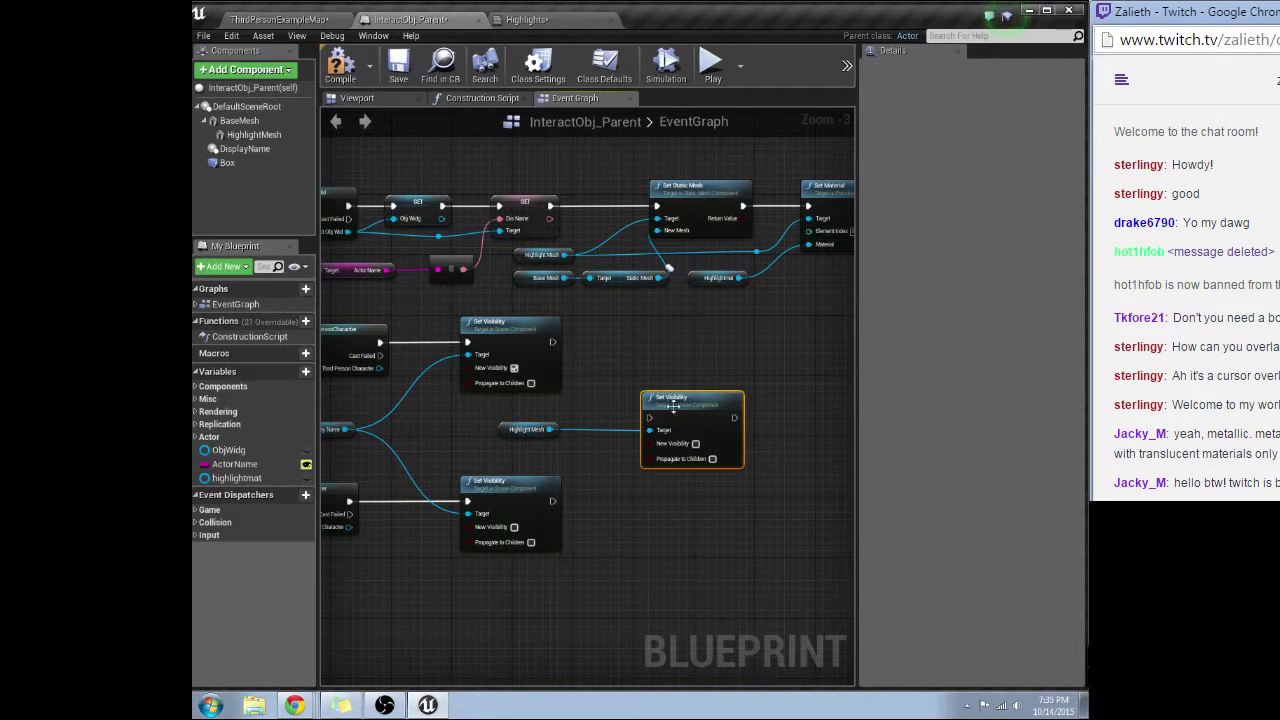
Duplicate the highlight mesh's Set Visibility node and place the copy beside the lower existing Set Visibility node
key(ctrl+c)
key(ctrl+v)
drag(746, 493, 670, 493)
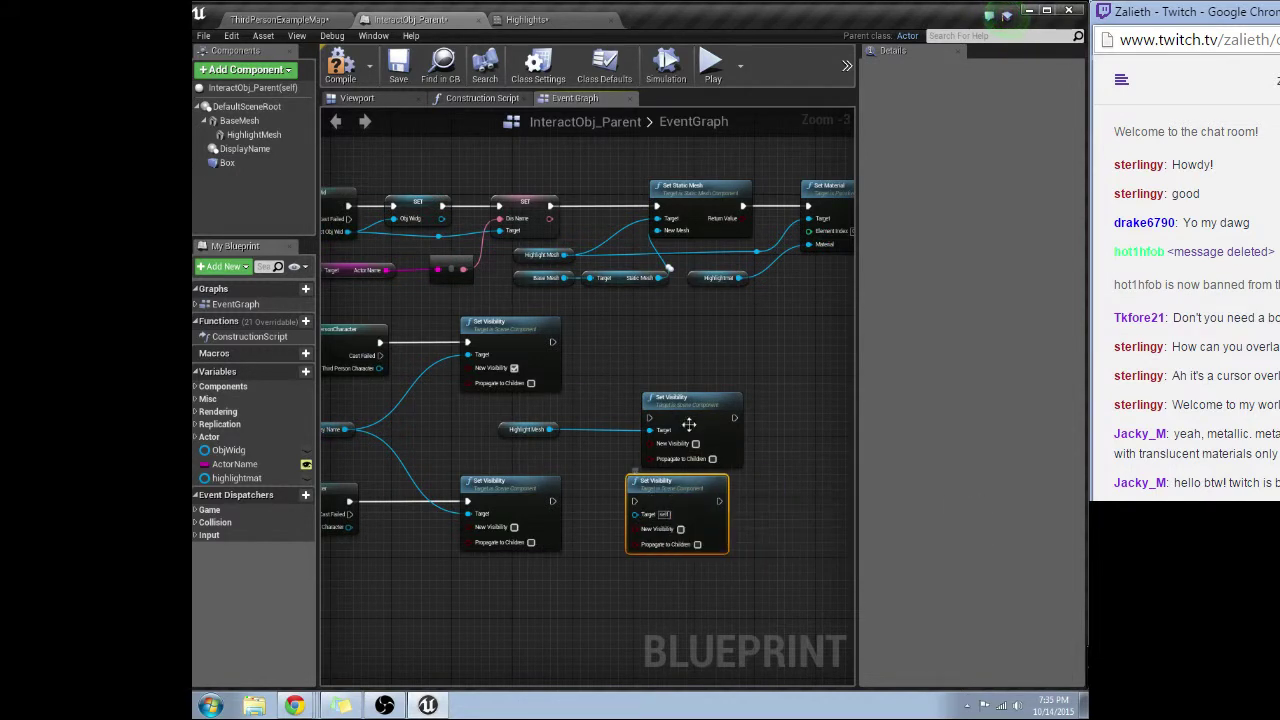
Chain the new Set Visibility nodes after the existing pair, both targeting HighlightMesh, enable New Visibility on the upper one, and compile
drag(694, 413, 551, 344)
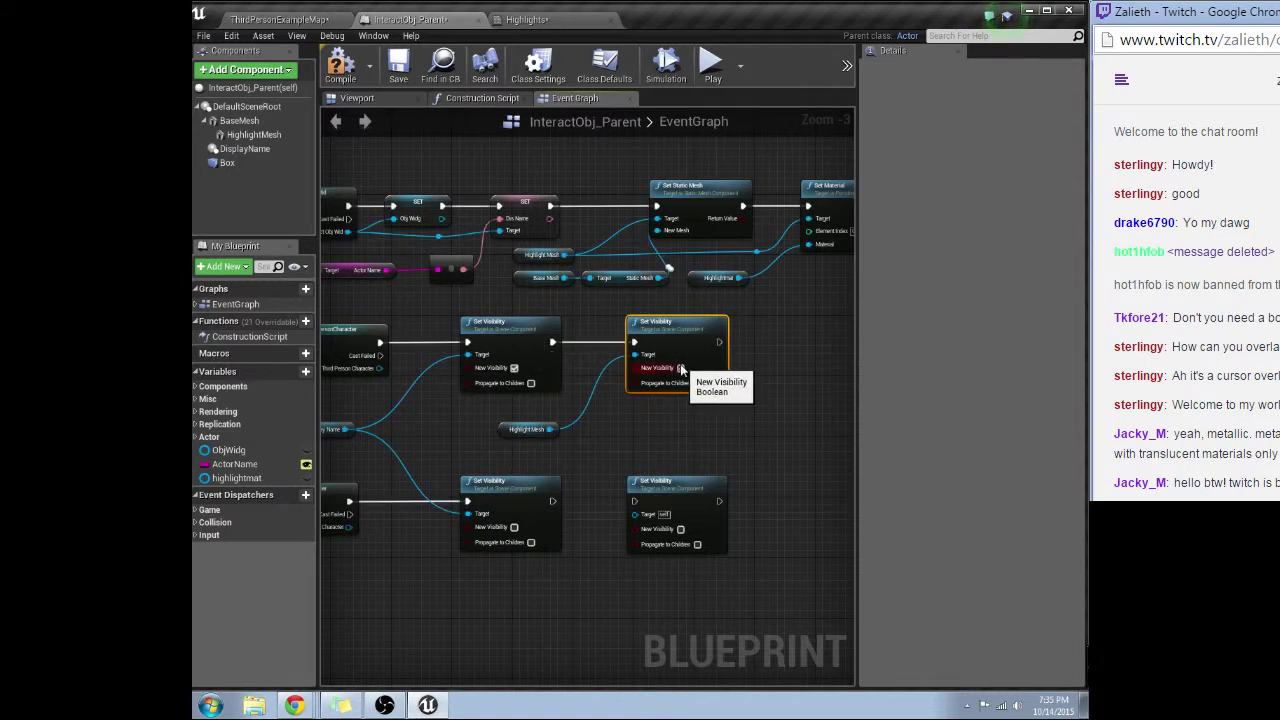
drag(633, 501, 552, 500)
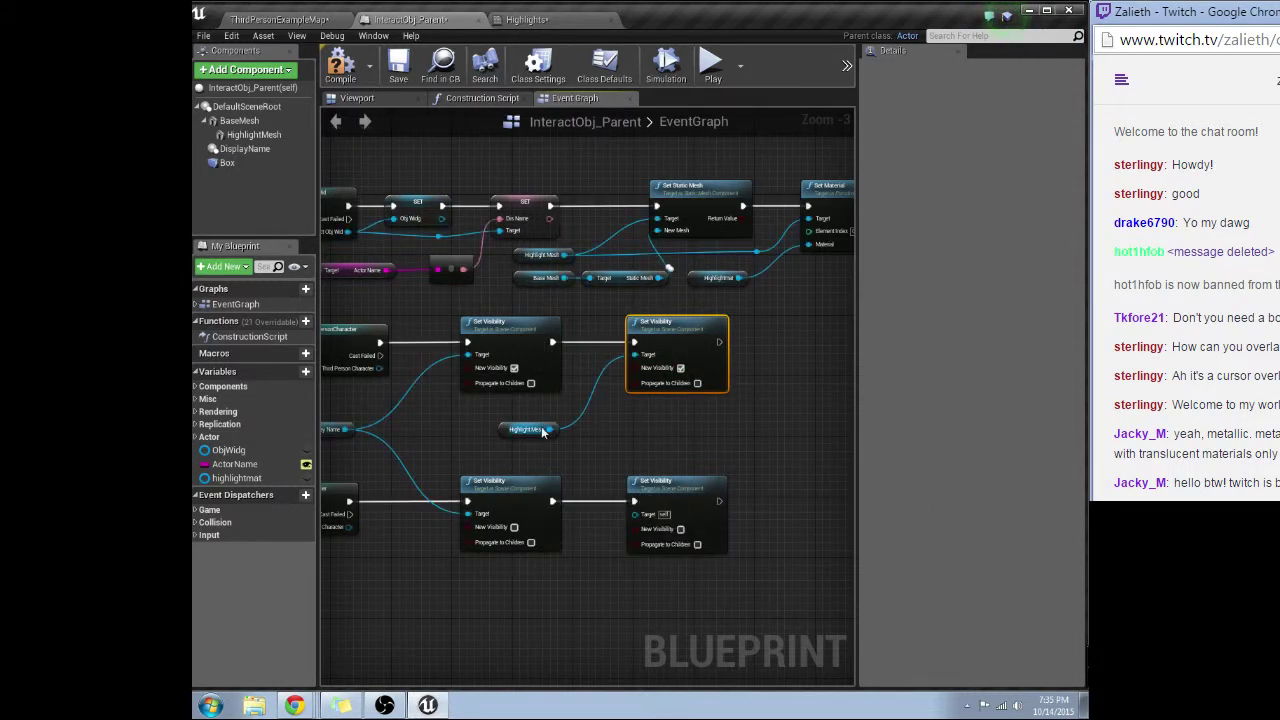
drag(550, 429, 635, 510)
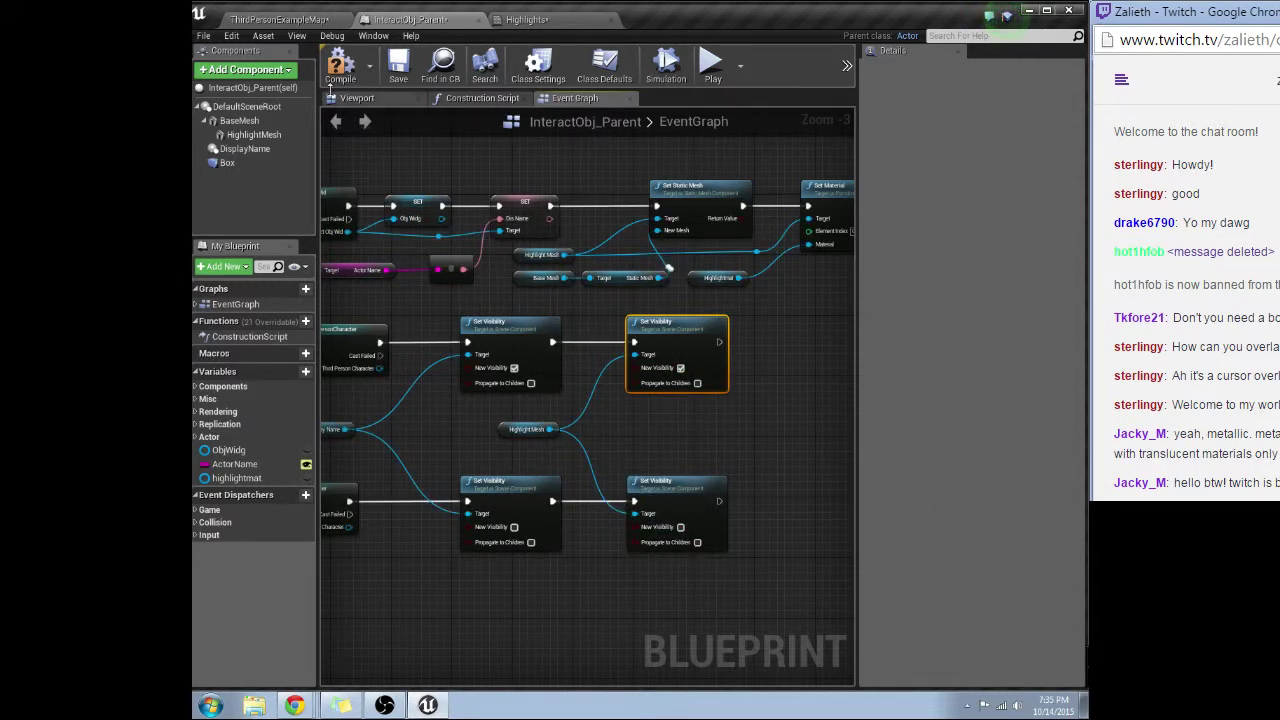
click(338, 64)
Make the highlightmat variable editable on instances and return to the ThirdPersonExampleMap level
click(237, 478)
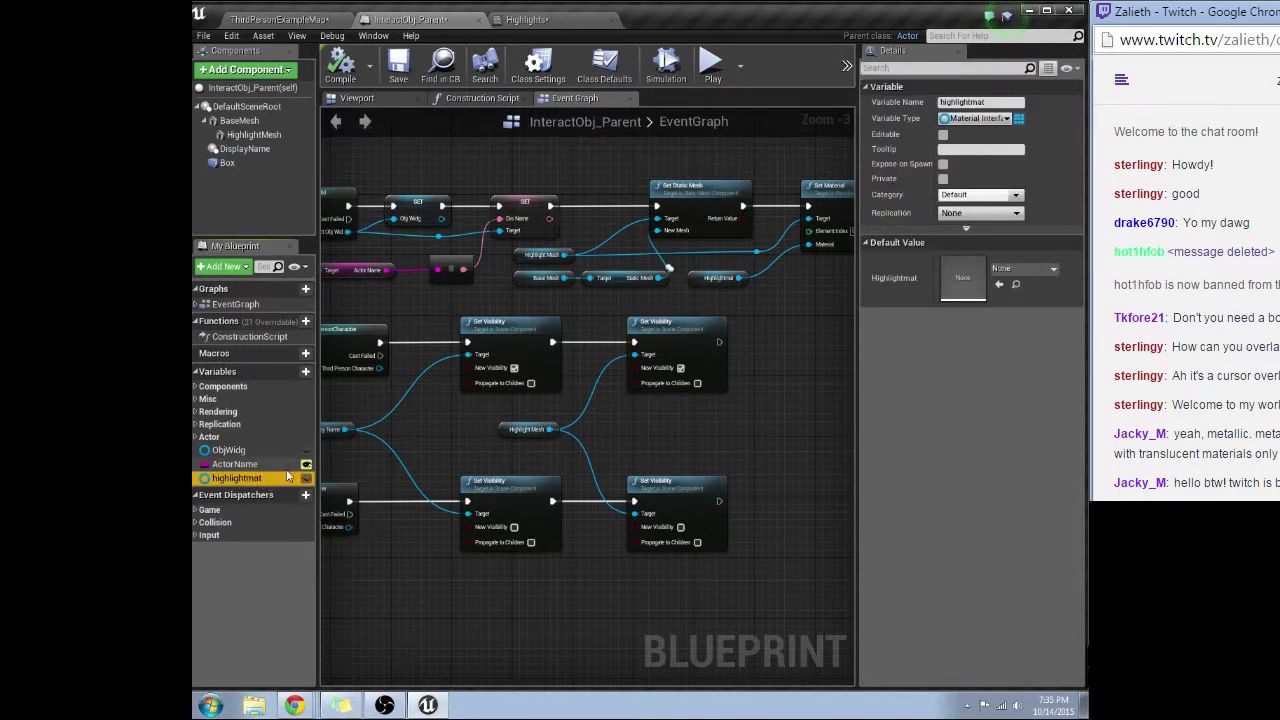
click(306, 480)
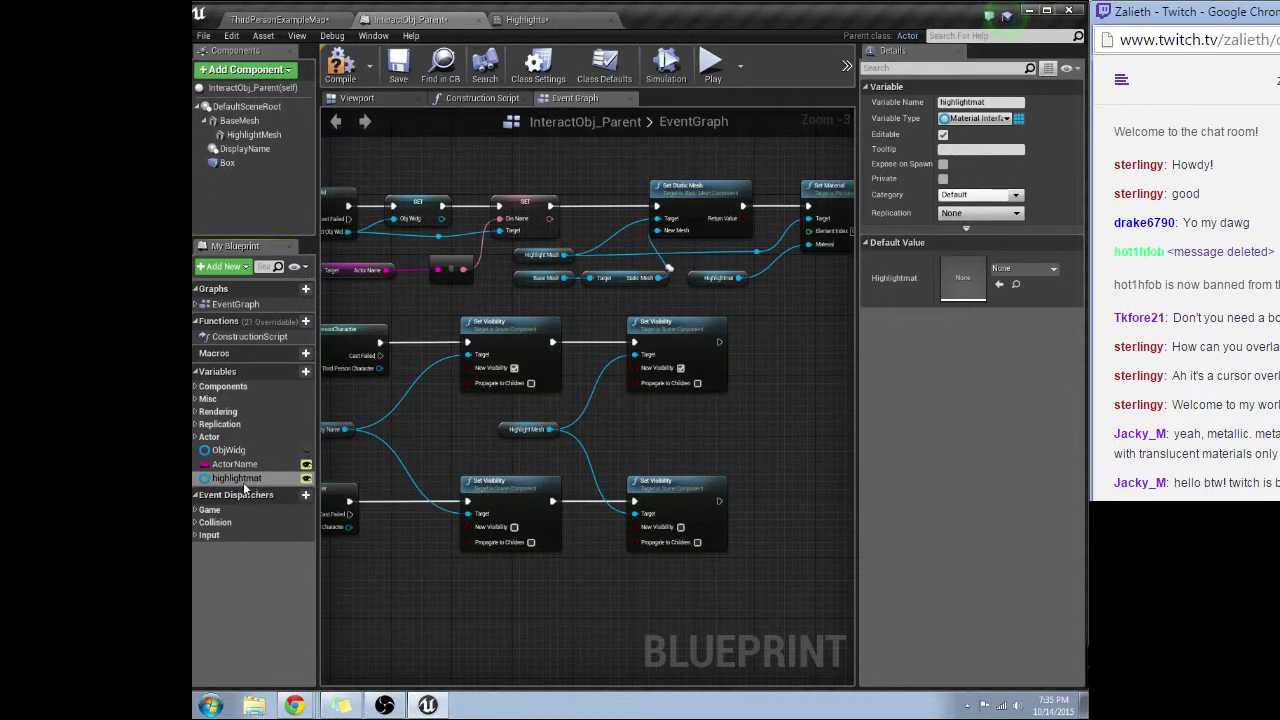
click(271, 16)
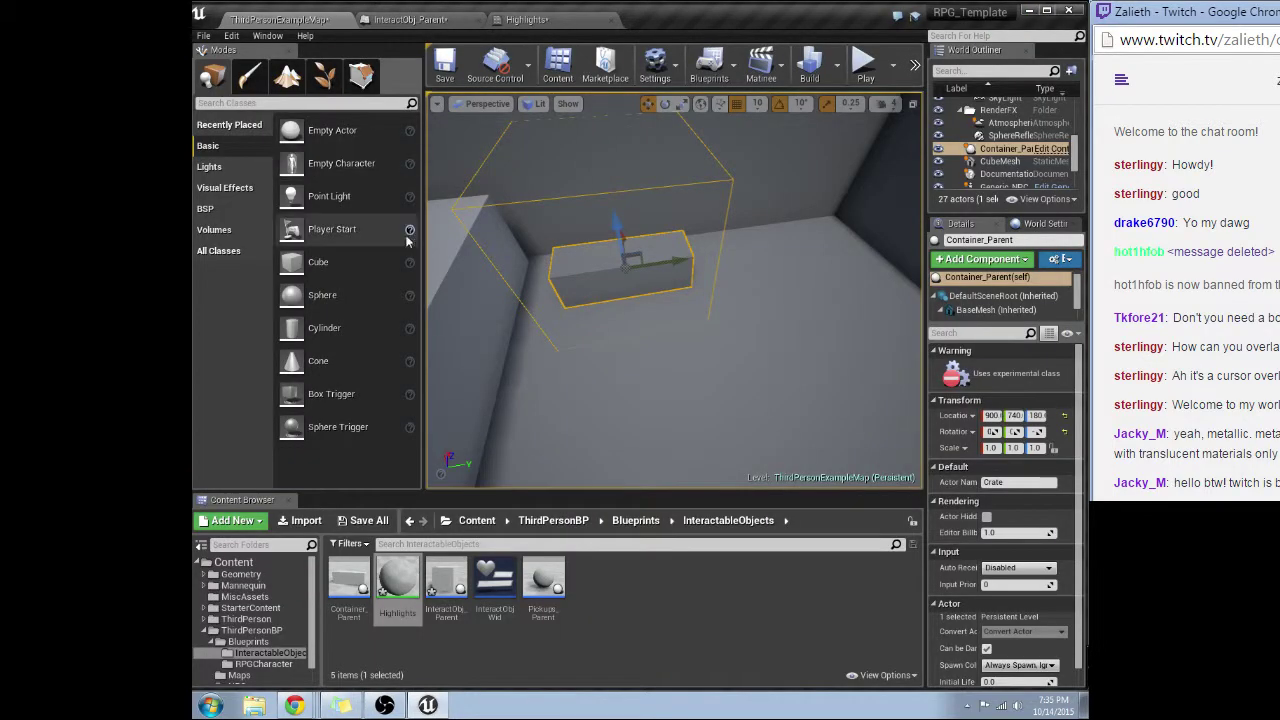
right_drag(447, 116, 447, 108)
Save the Highlights material and the InteractObj_Parent blueprint, and go back to the level
click(535, 20)
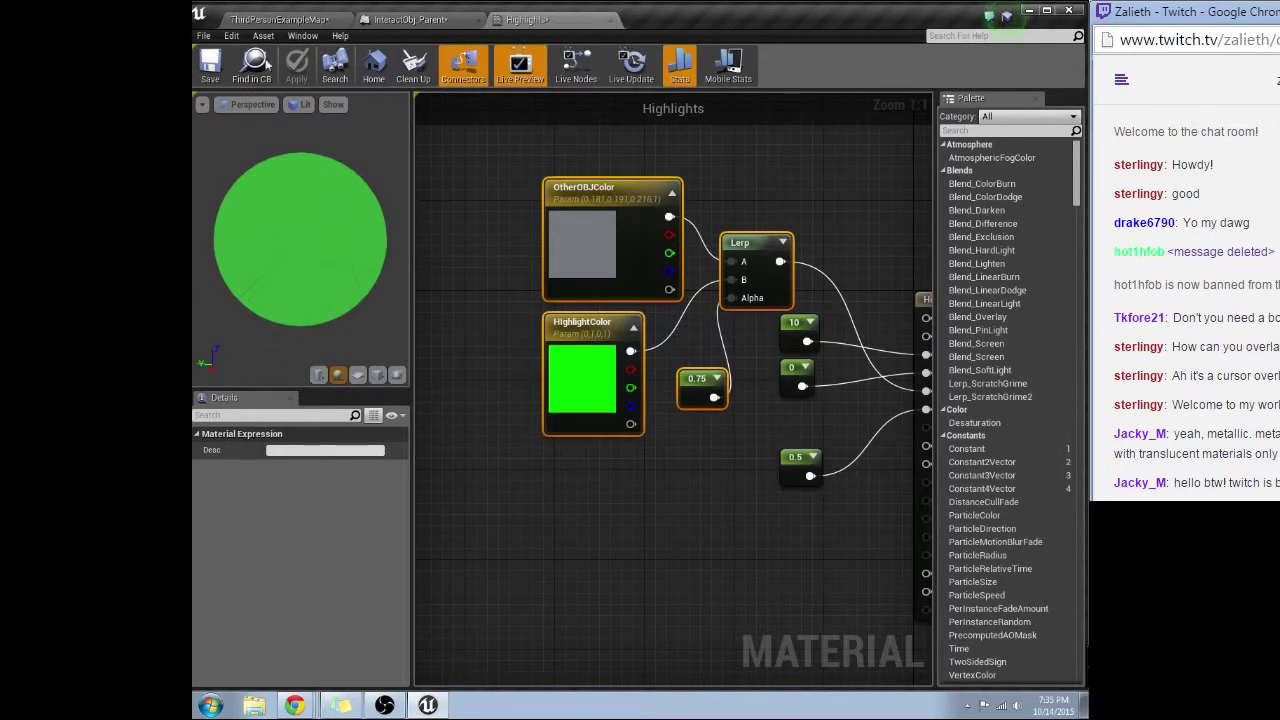
click(435, 21)
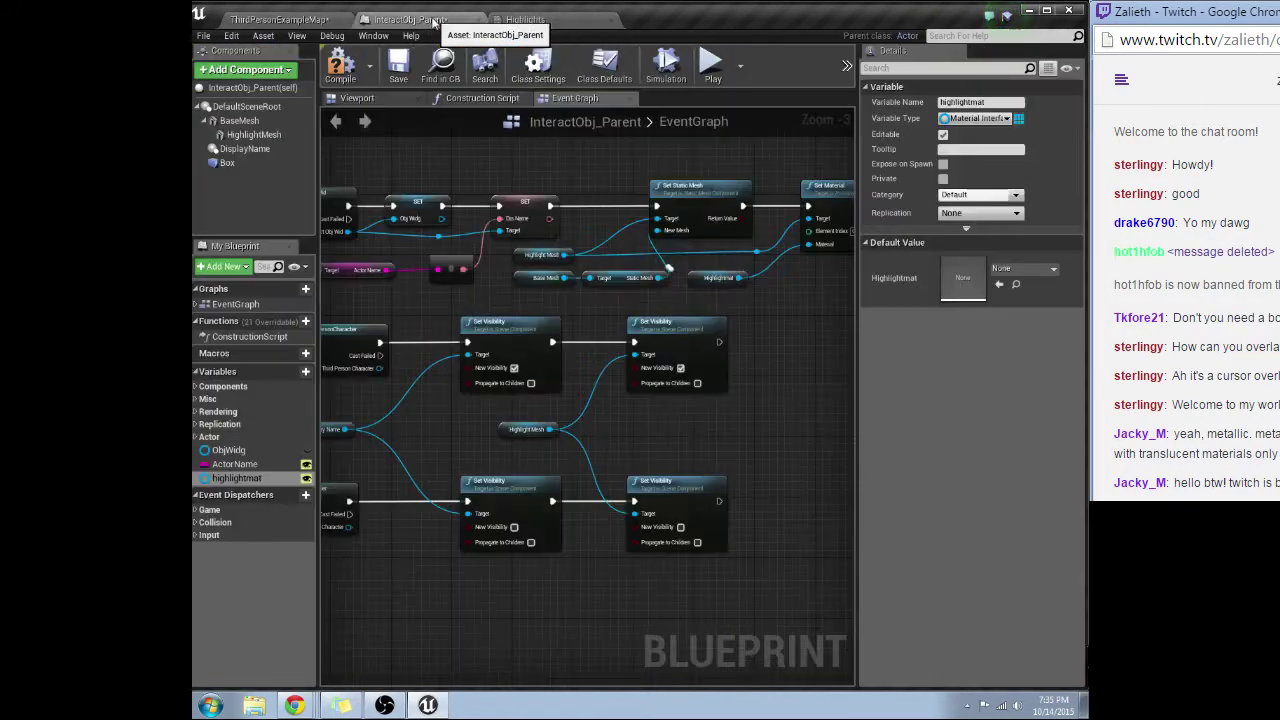
click(290, 20)
Assign the Highlights material to the highlightmat property of the Container_Parent crate in the level
right_drag(596, 293, 605, 293)
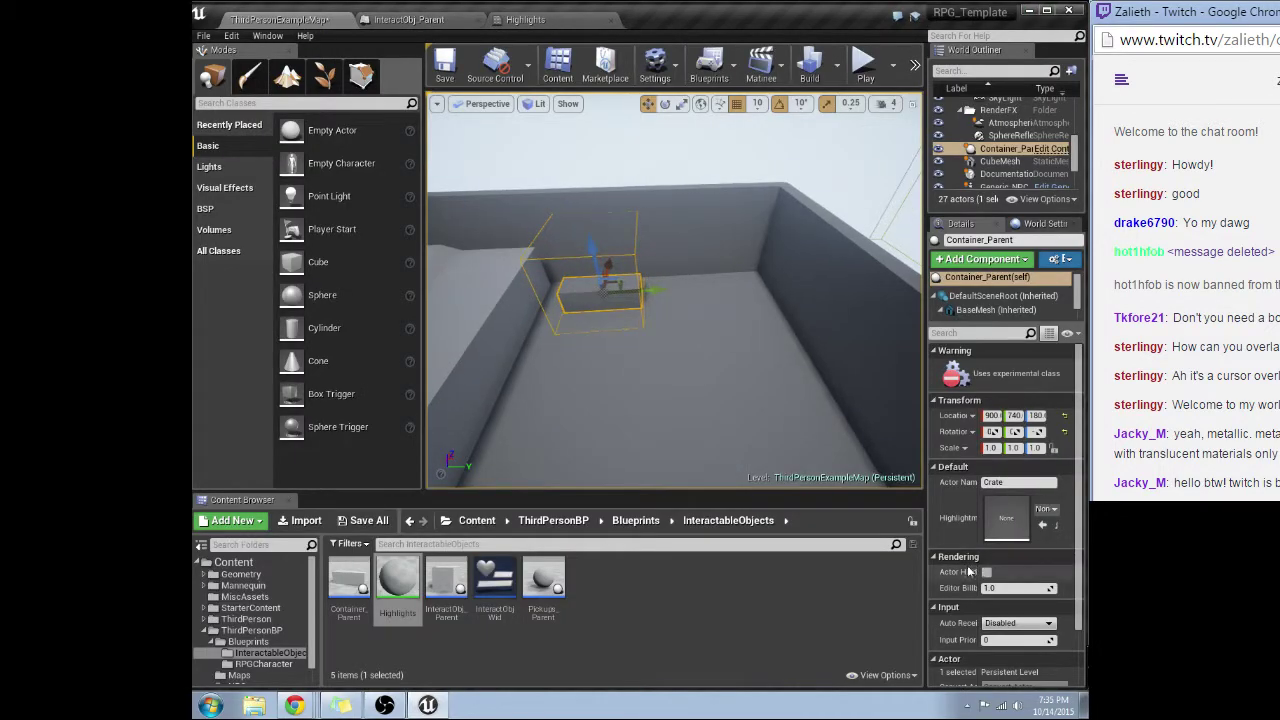
click(1045, 509)
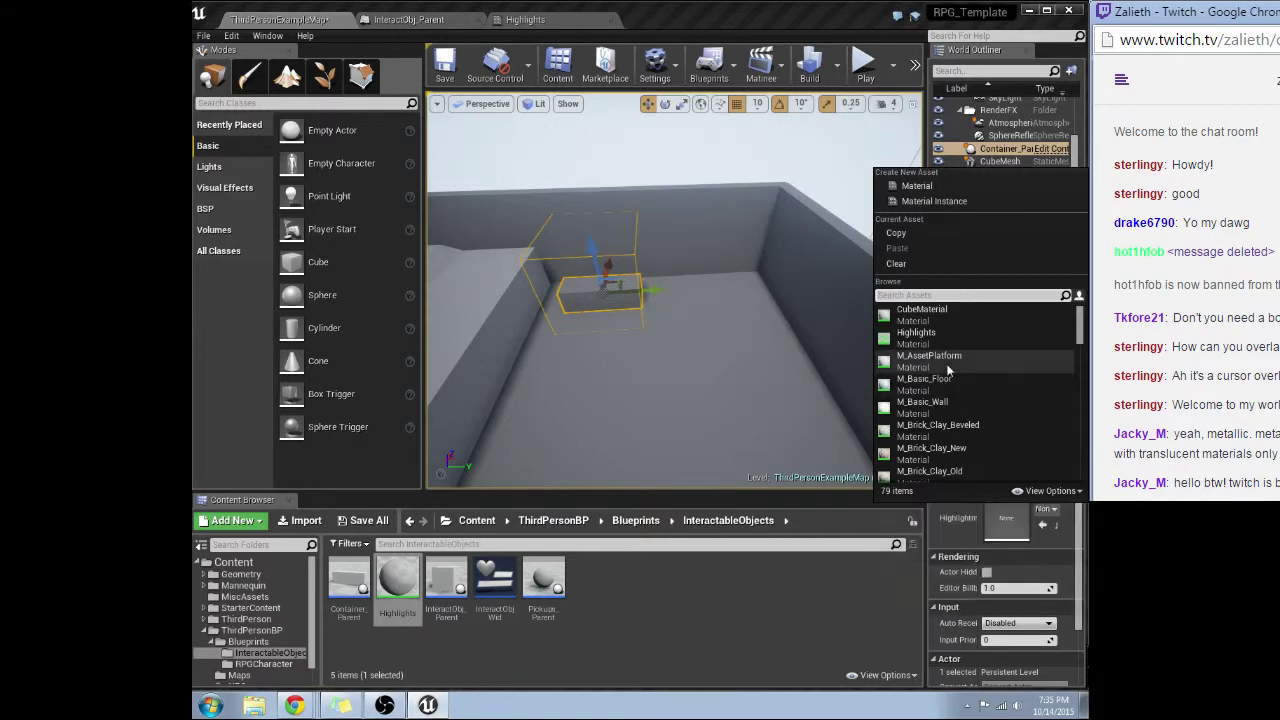
click(948, 366)
click(1045, 512)
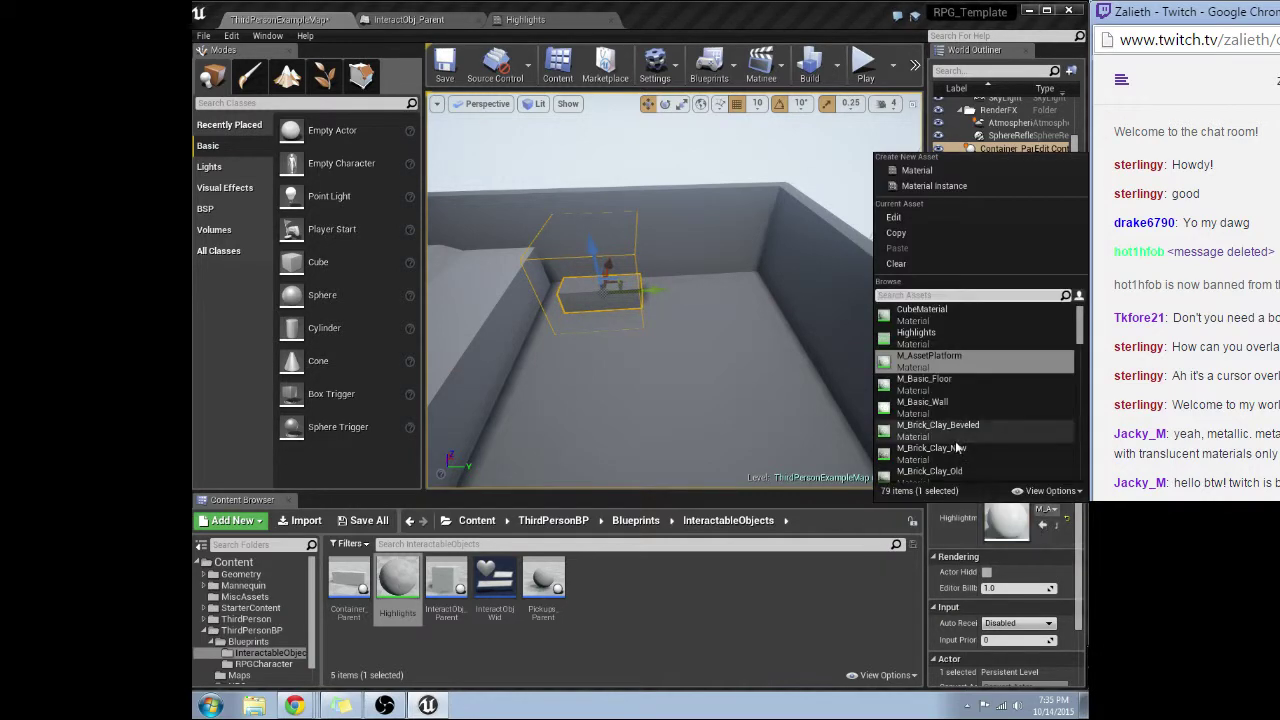
click(915, 335)
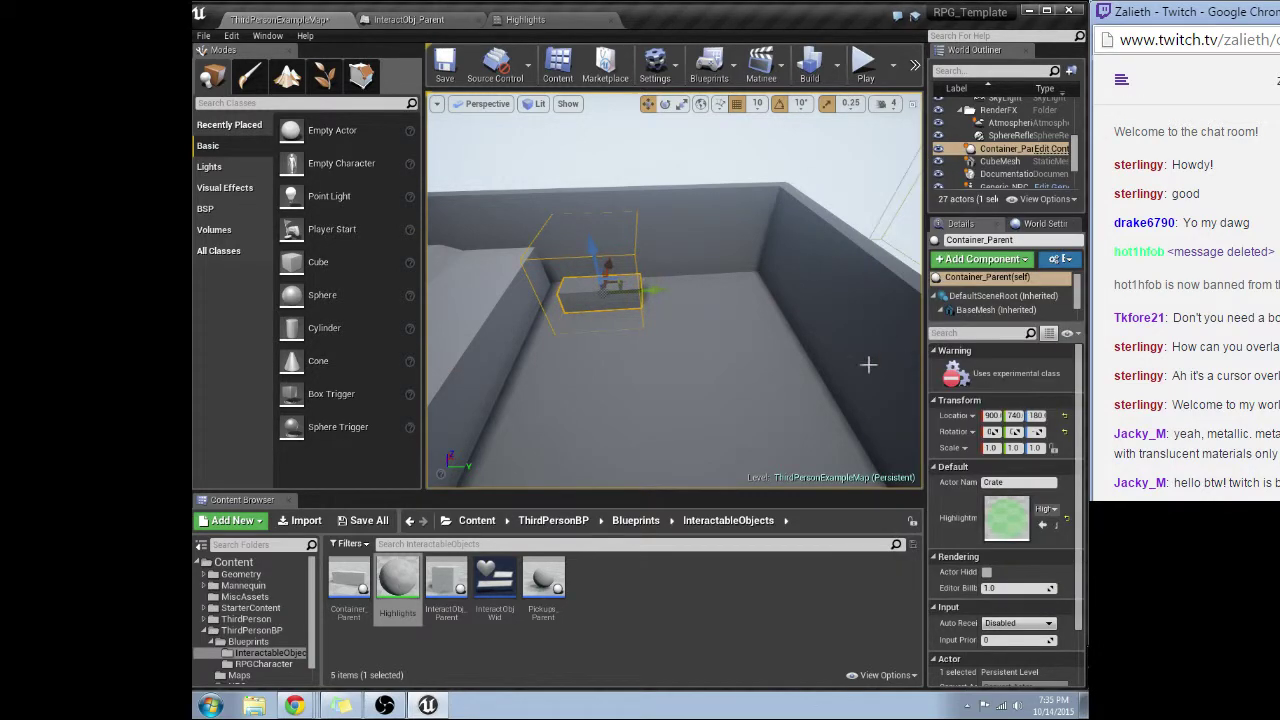
Play the level, finalize the character and walk around the Crate to examine its highlight from several sides
right_drag(868, 364, 900, 382)
click(864, 64)
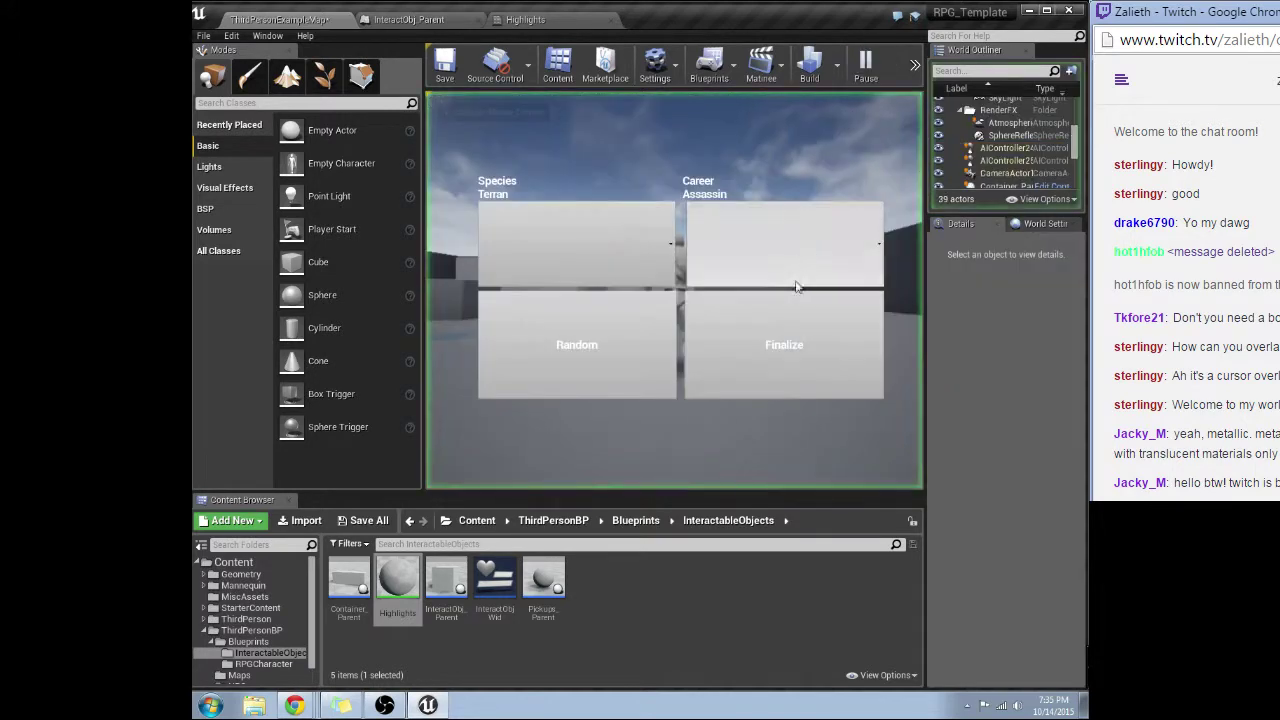
key(w)
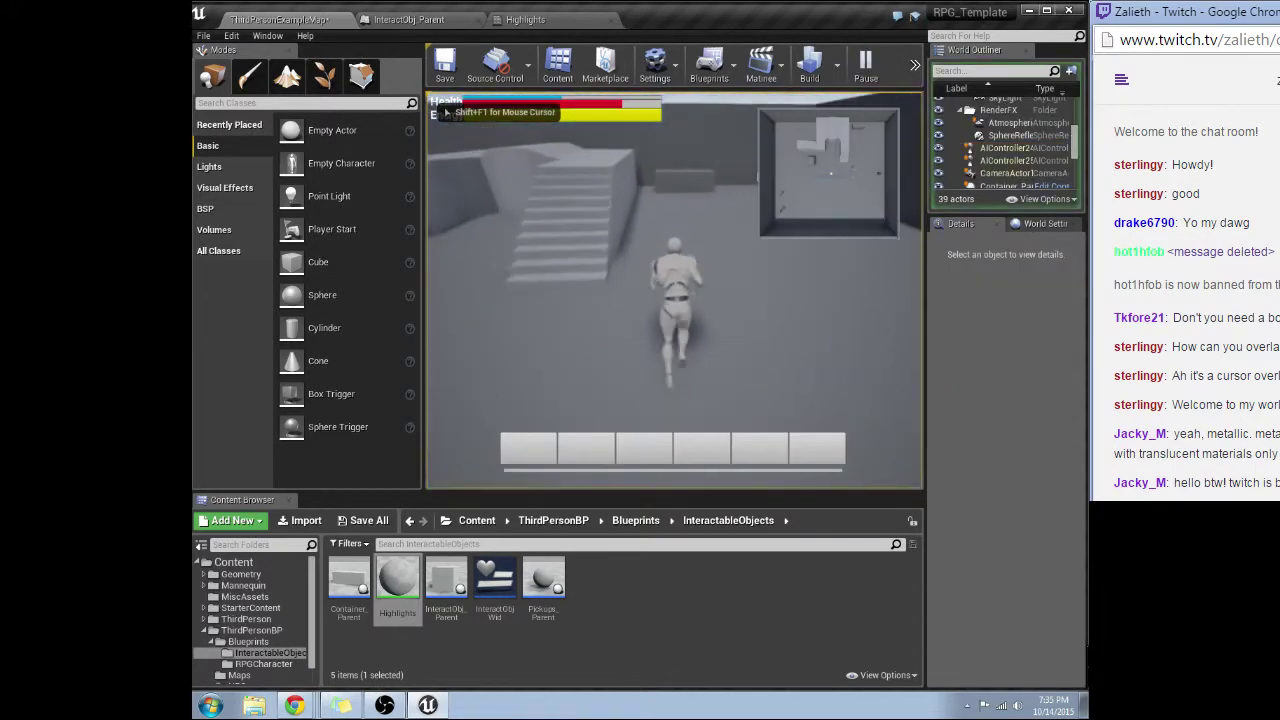
key(w)
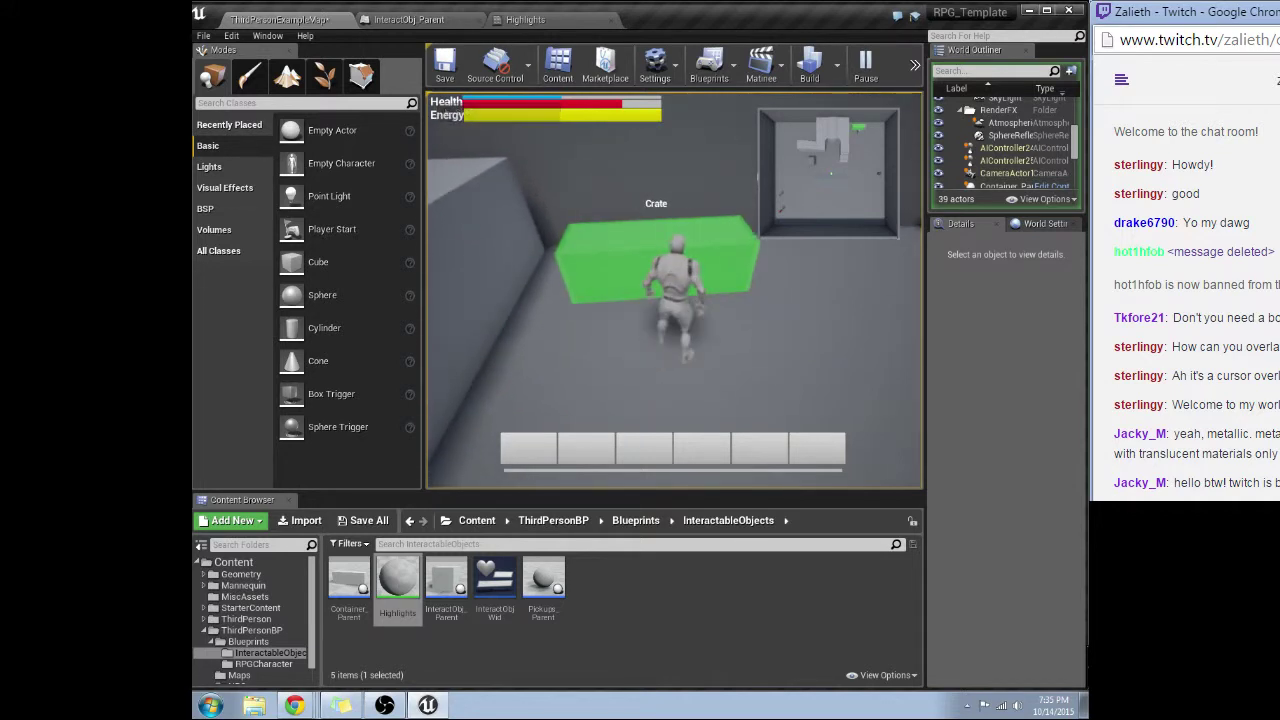
key(w)
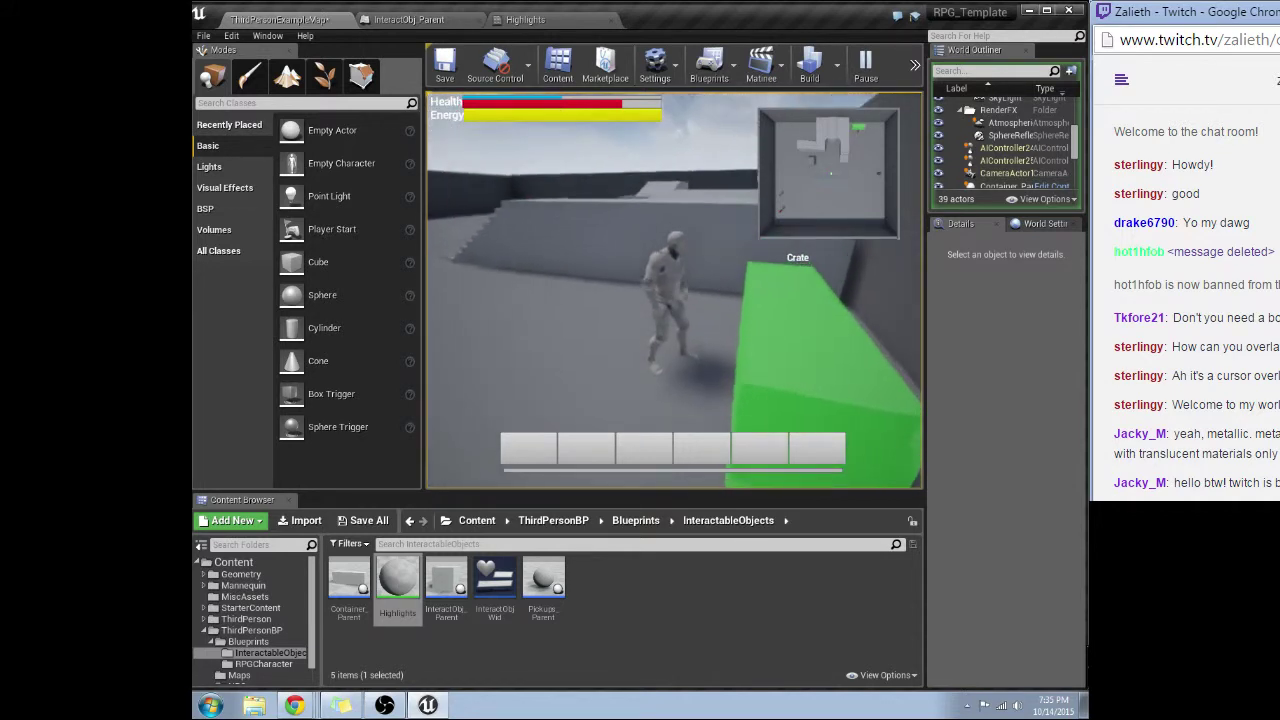
key(w)
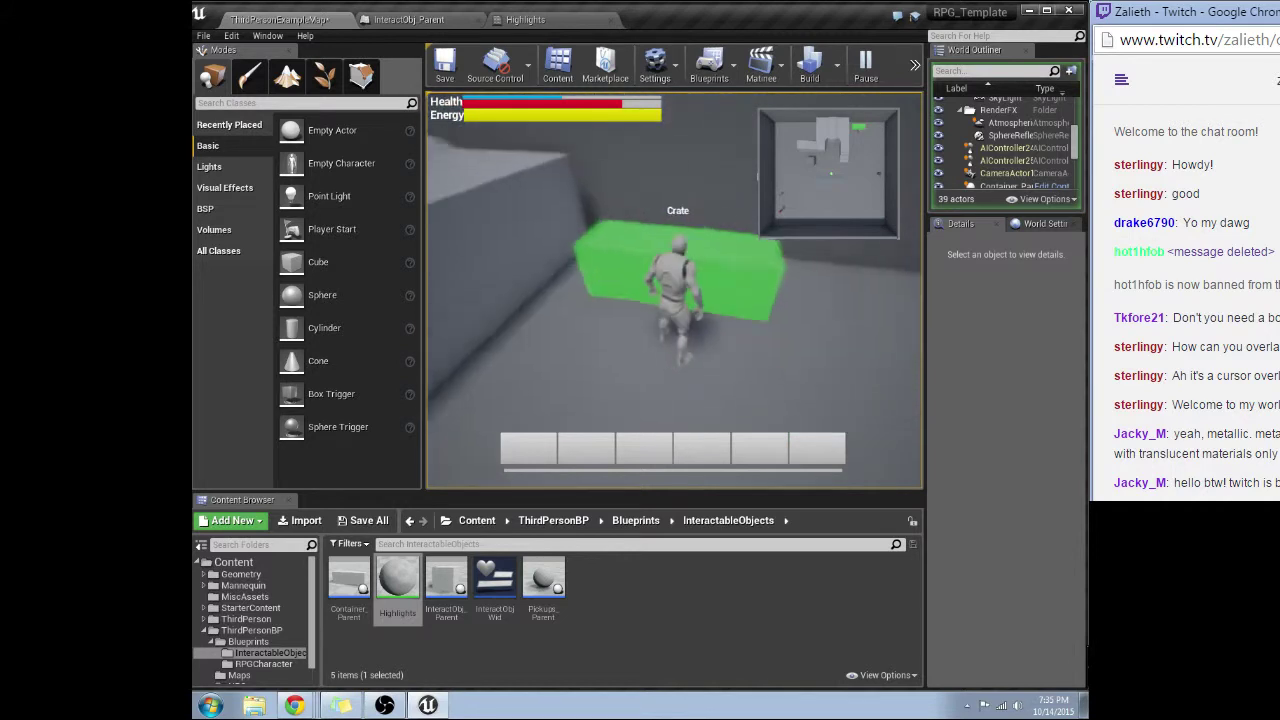
key(w)
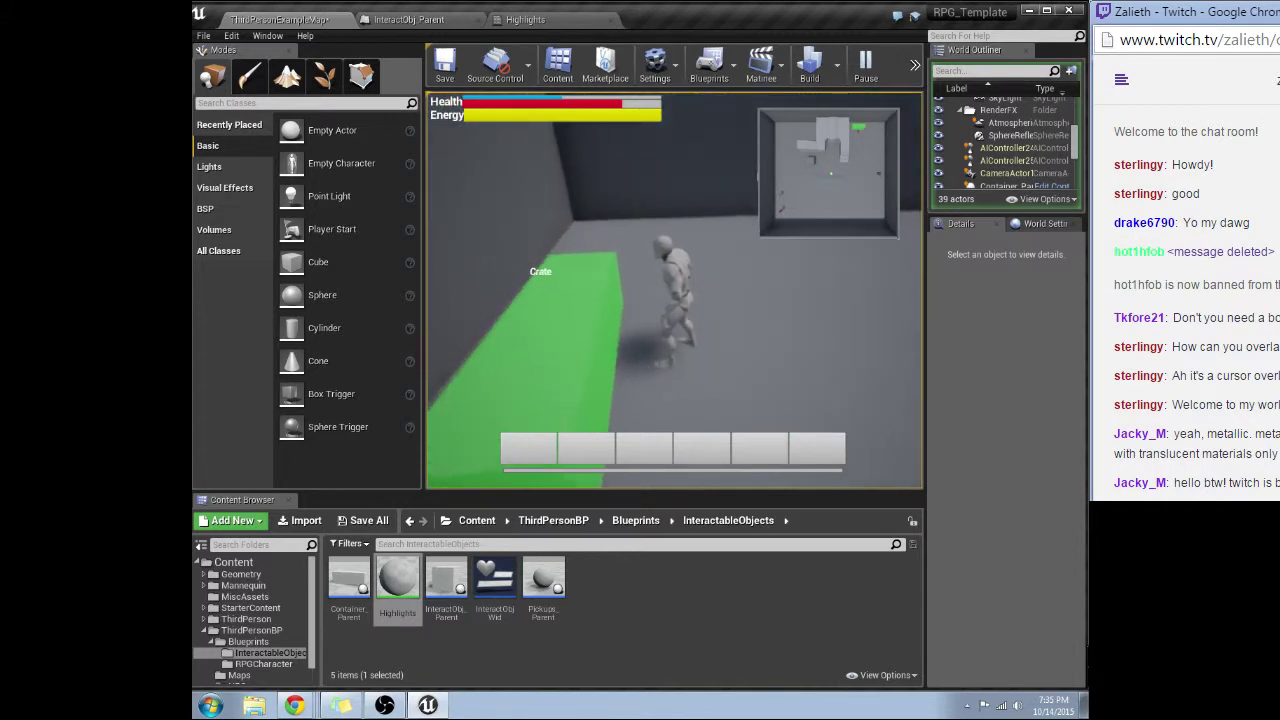
key(w)
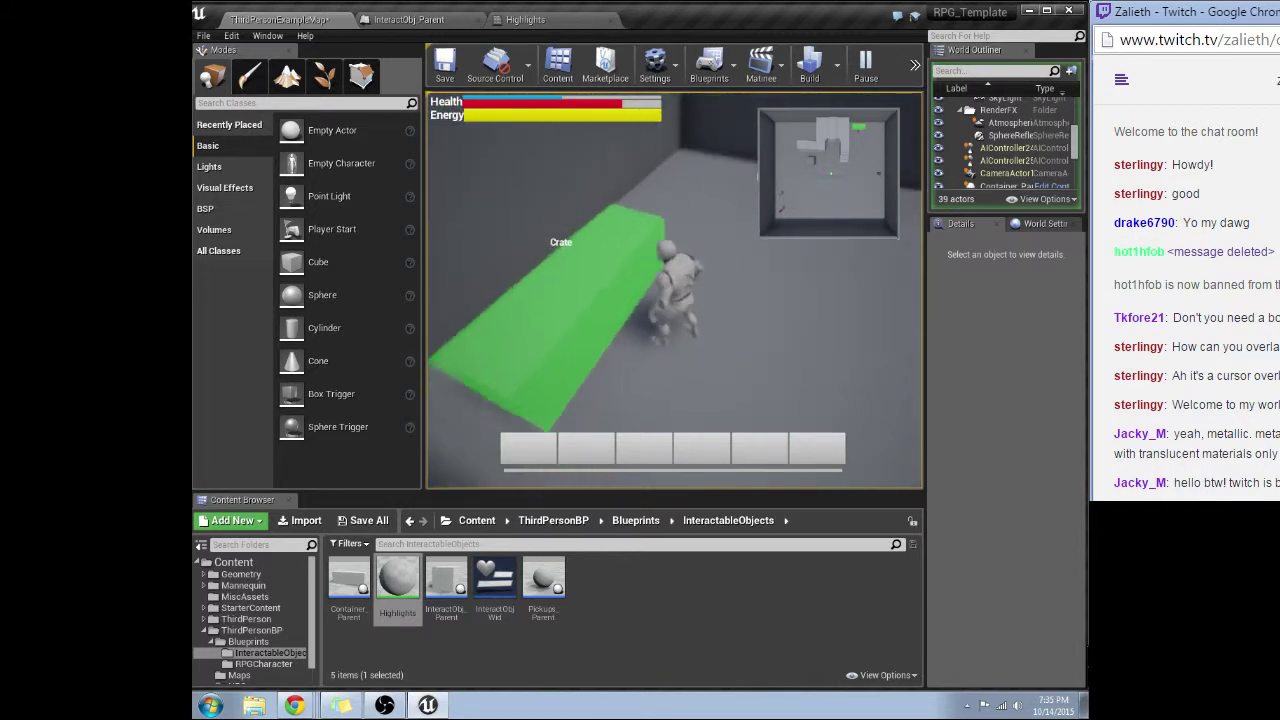
key(w)
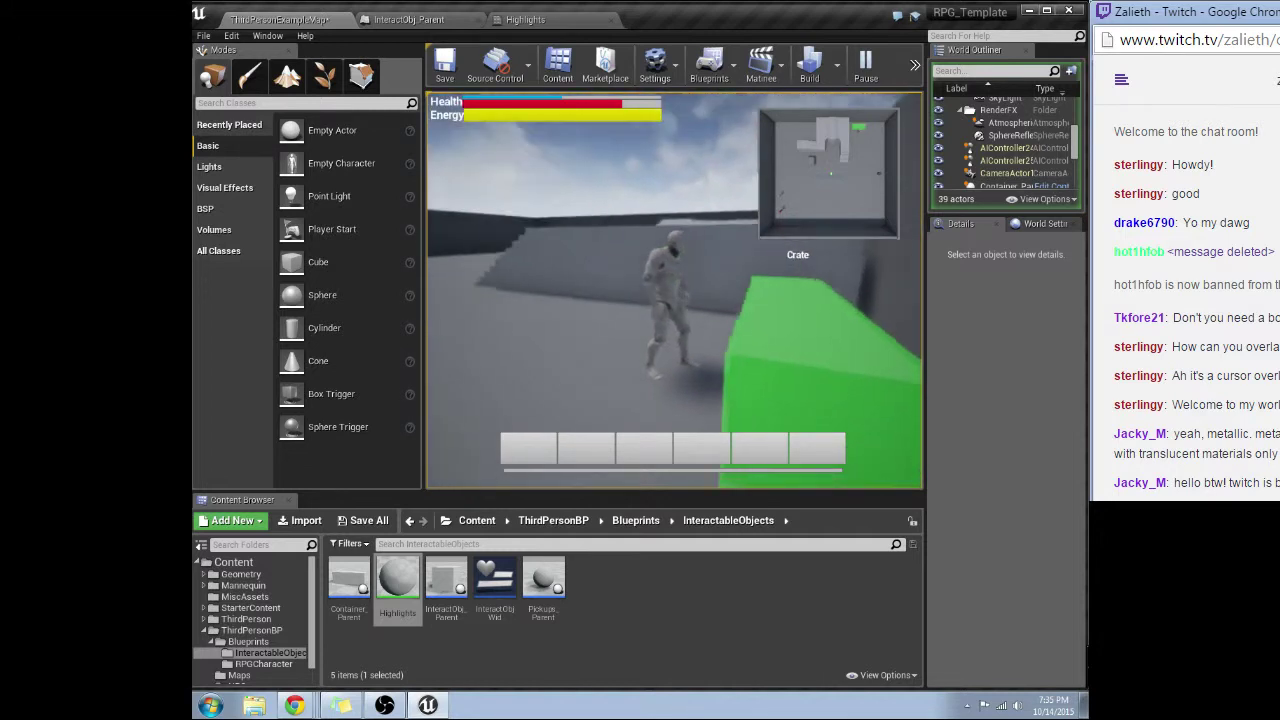
key(w)
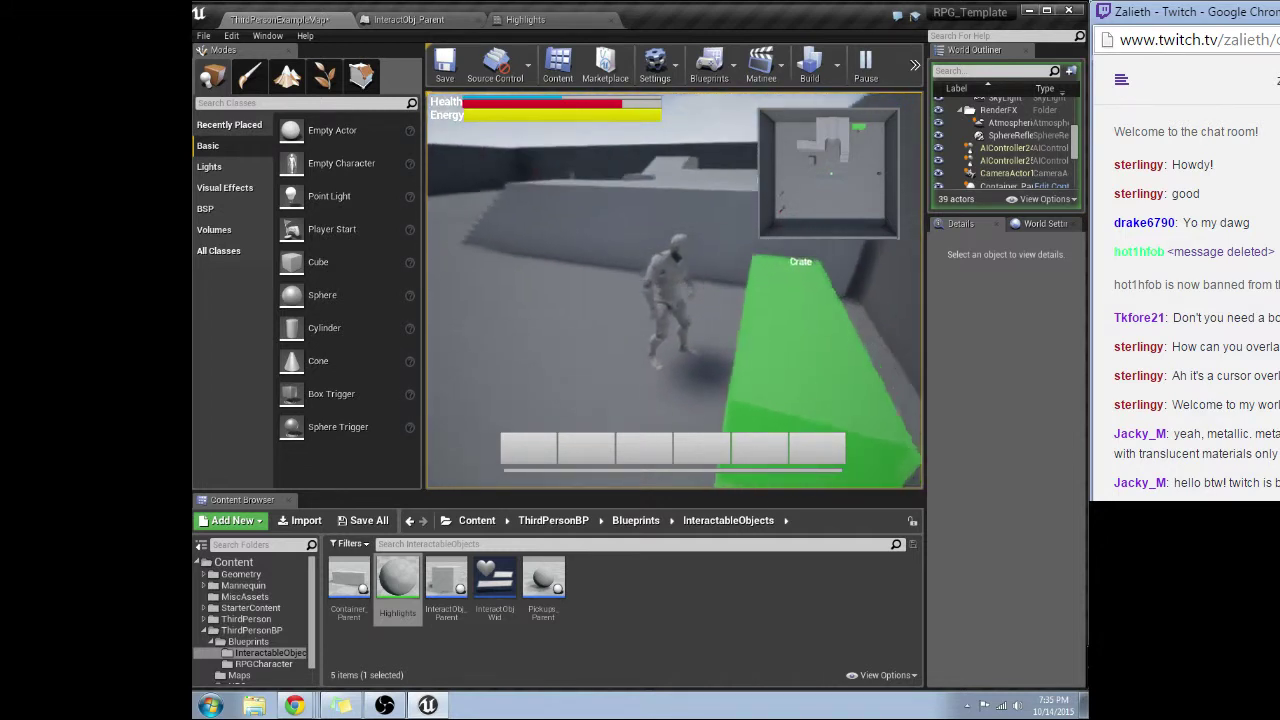
key(w)
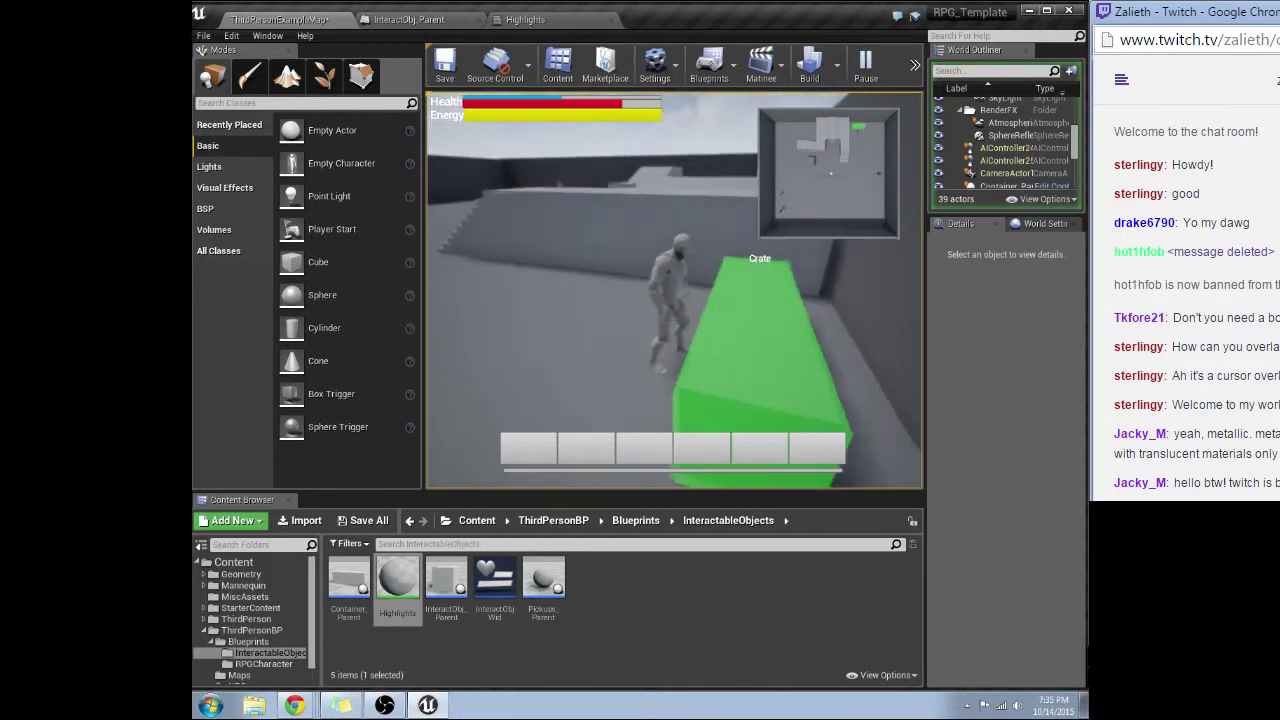
key(w)
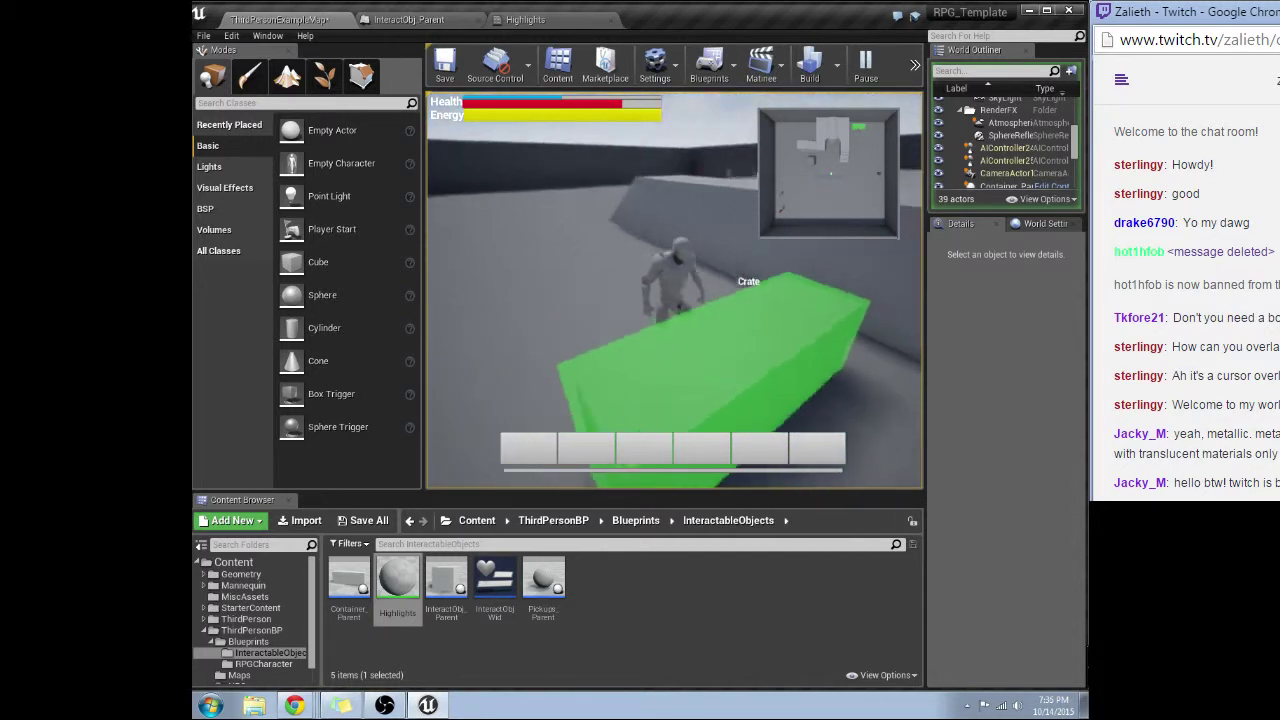
key(w)
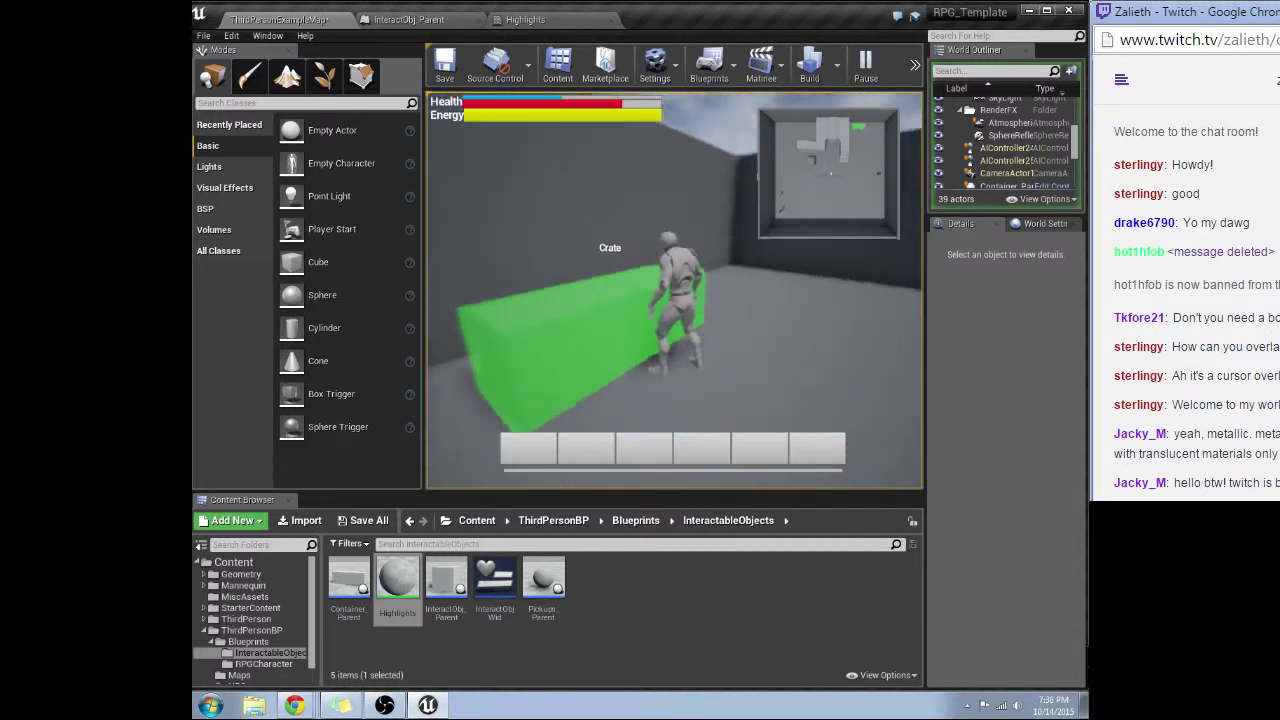
Circle the Crate to examine its highlight, run towards the loot sphere and end the play session
key(w)
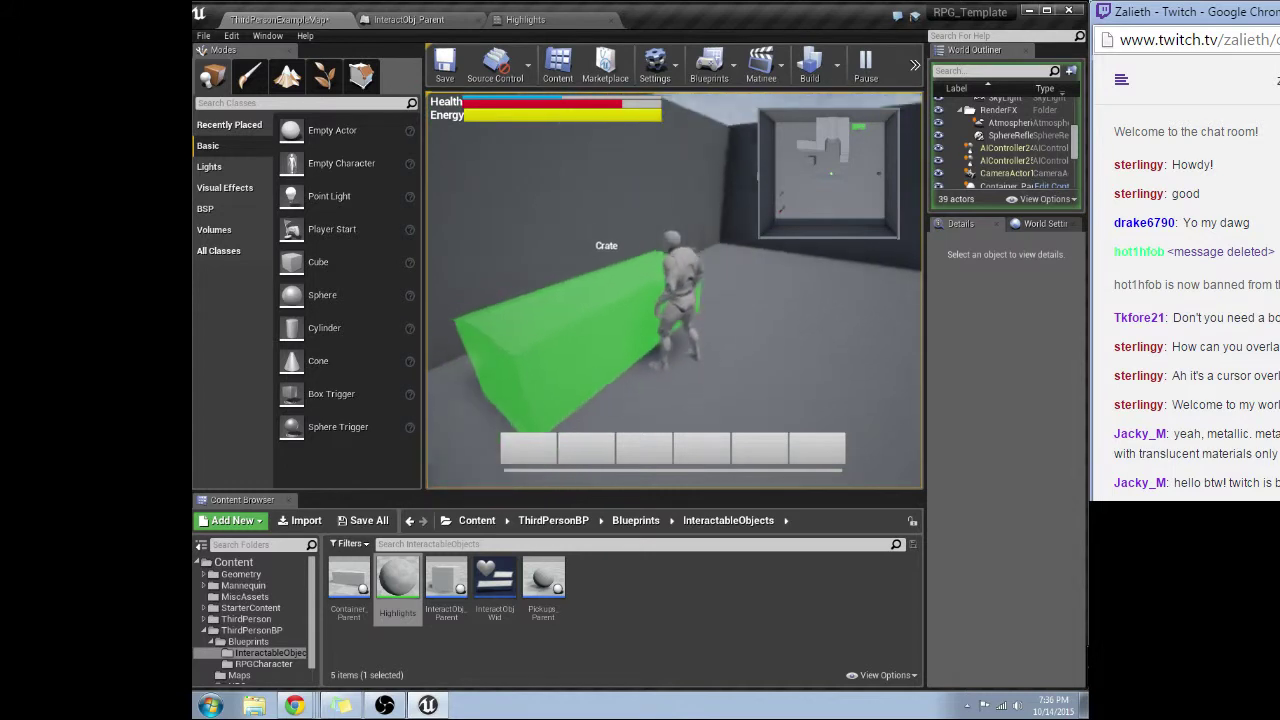
key(w)
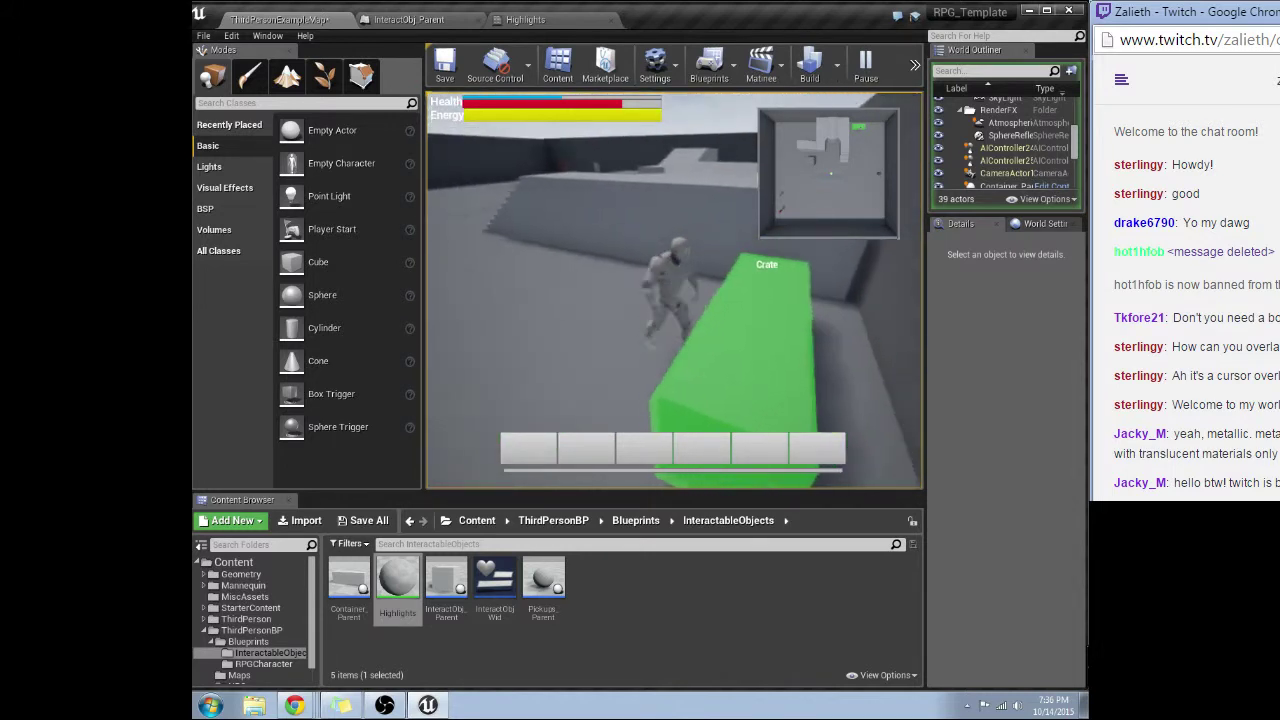
key(w)
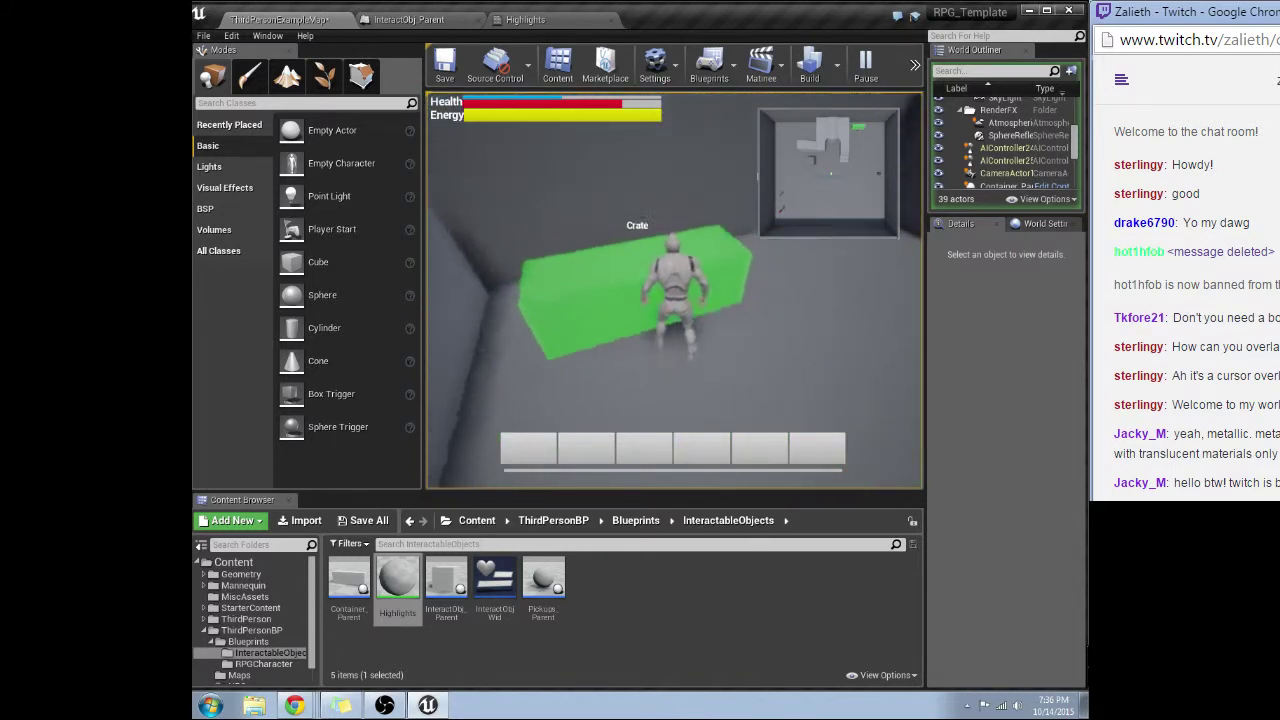
key(s)
key(w)
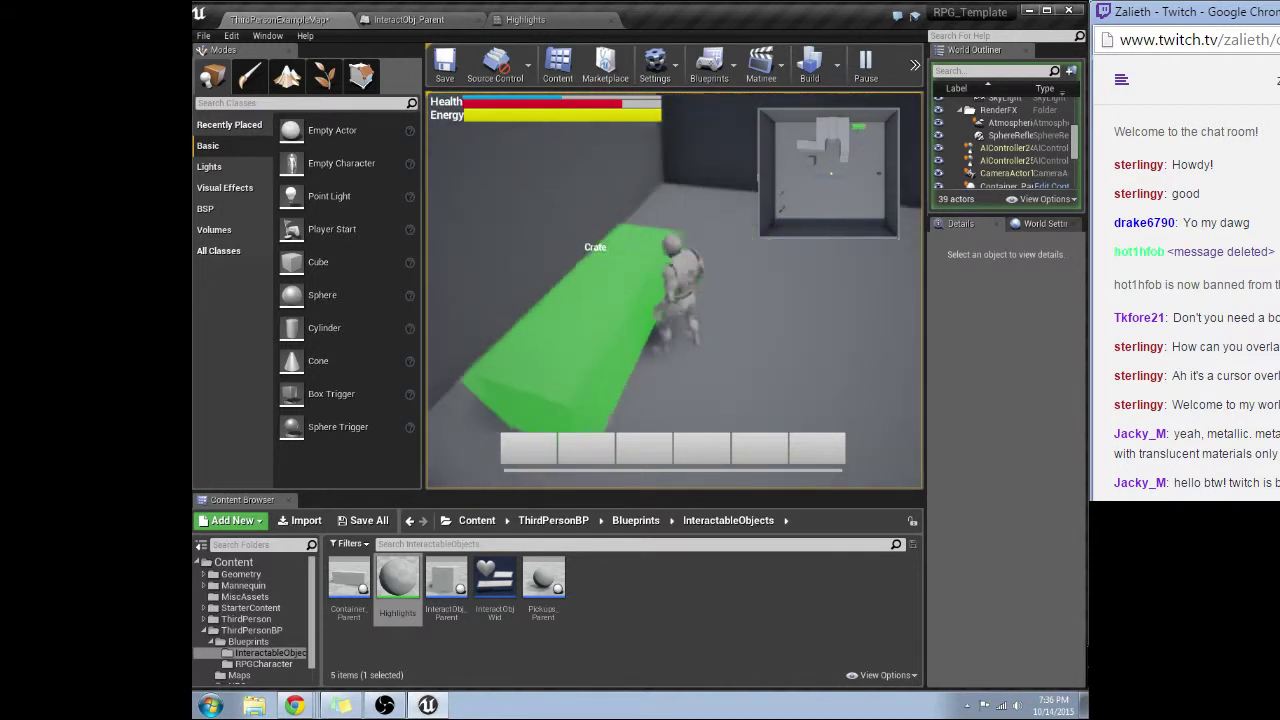
key(d)
key(w)
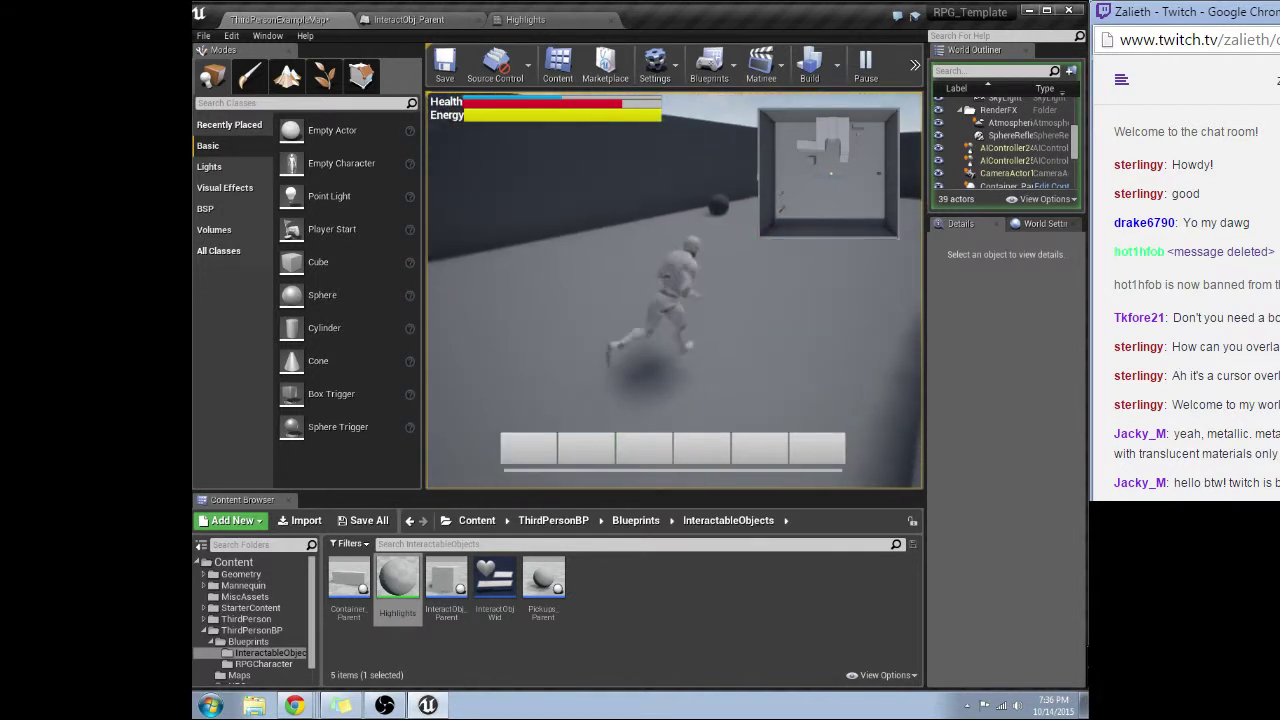
key(Escape)
Select the loot sphere in the level and create a material instance of Highlights named Container_inst
click(712, 207)
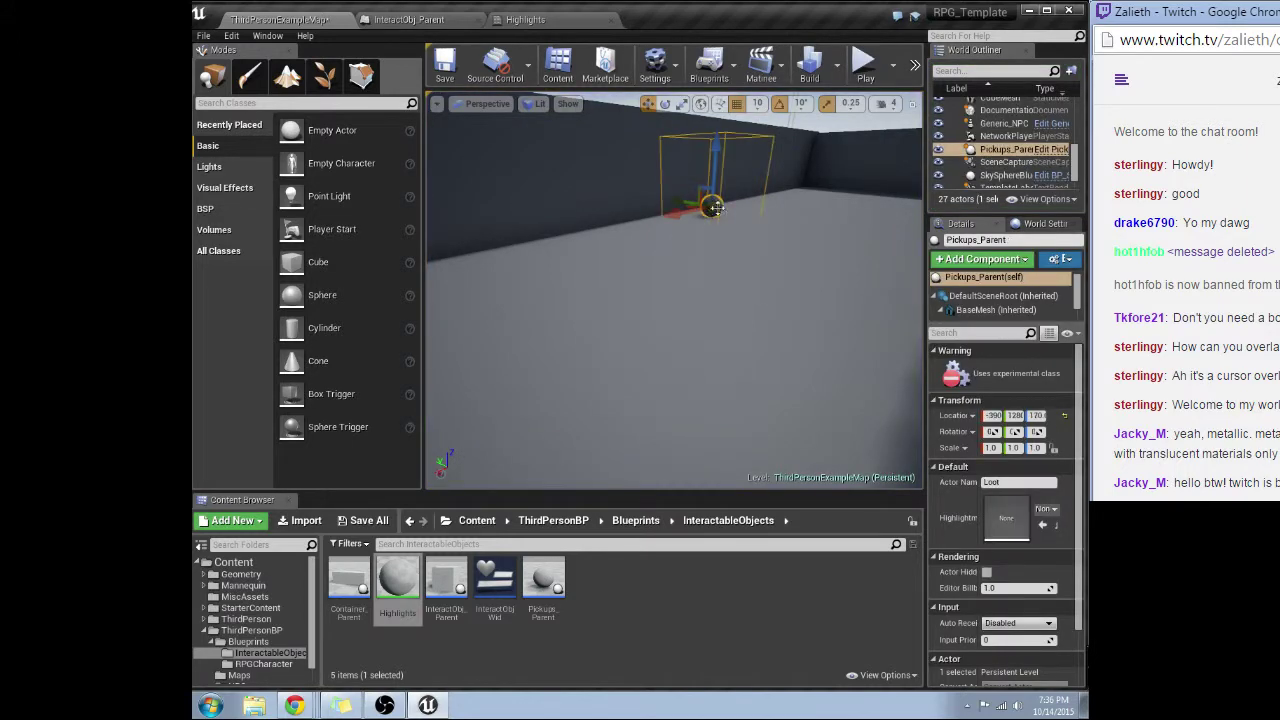
right_click(397, 590)
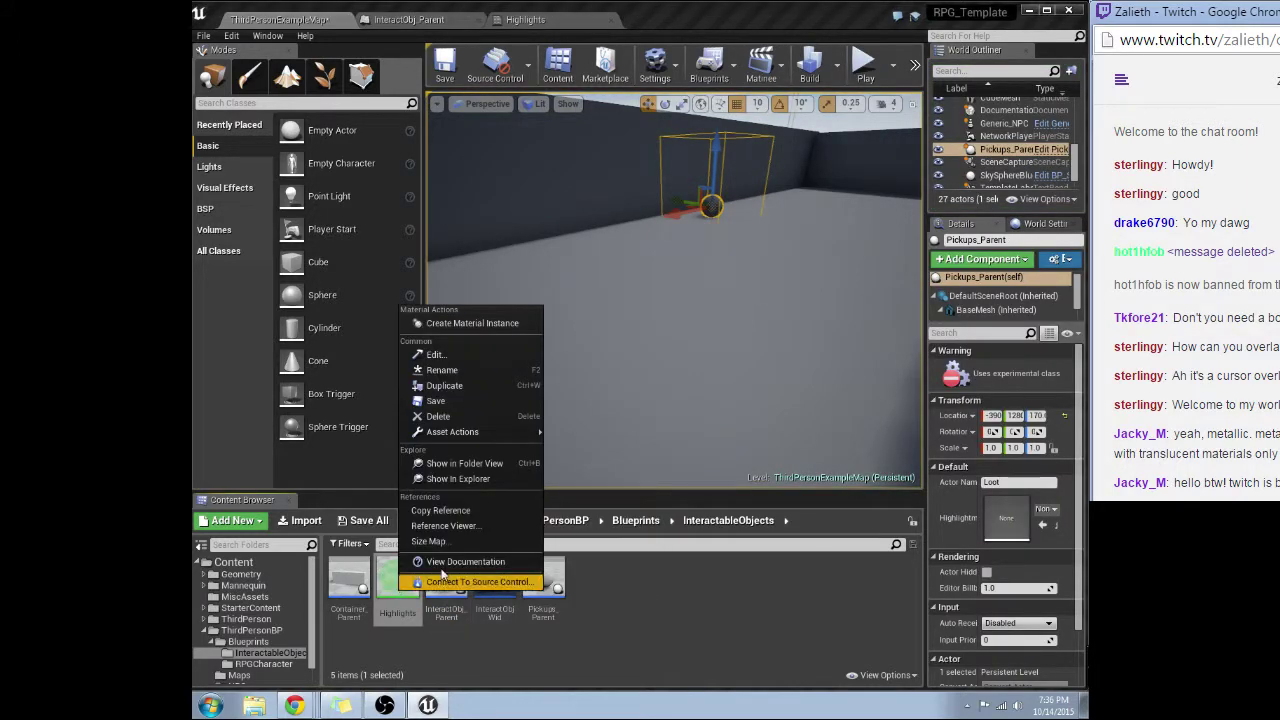
click(472, 323)
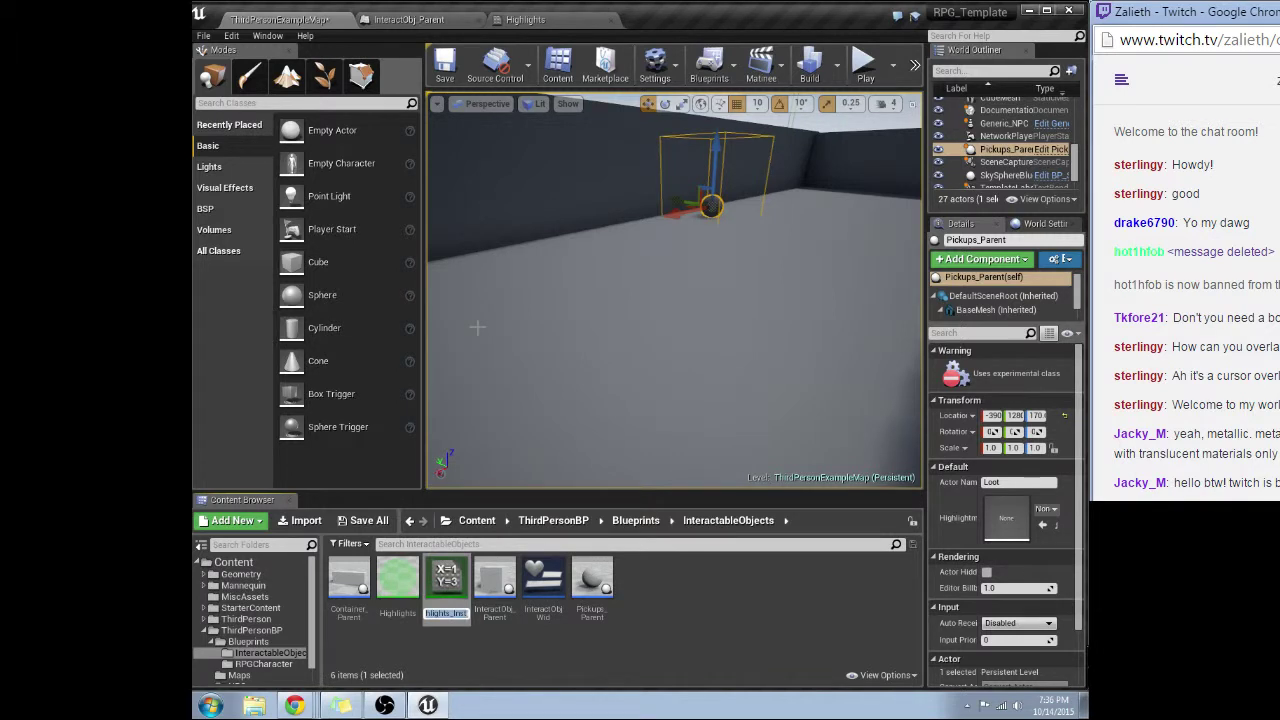
text(Conta)
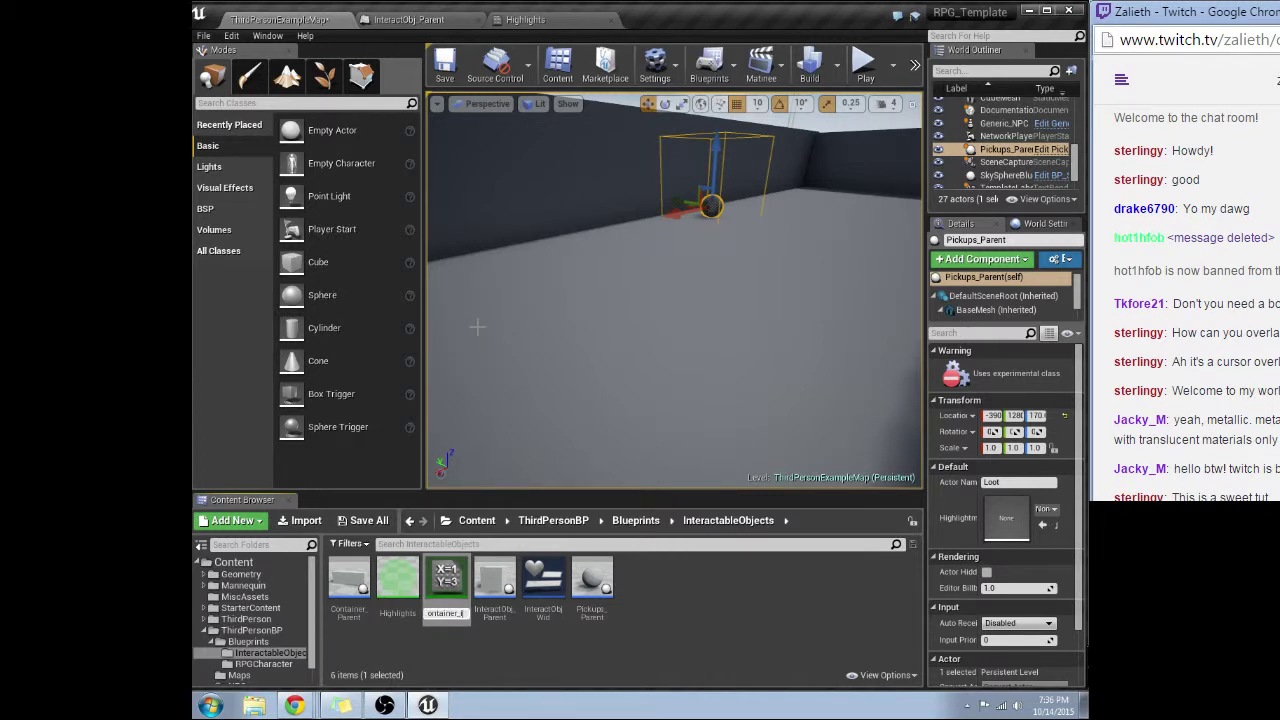
text(iner_inst)
key(Return)
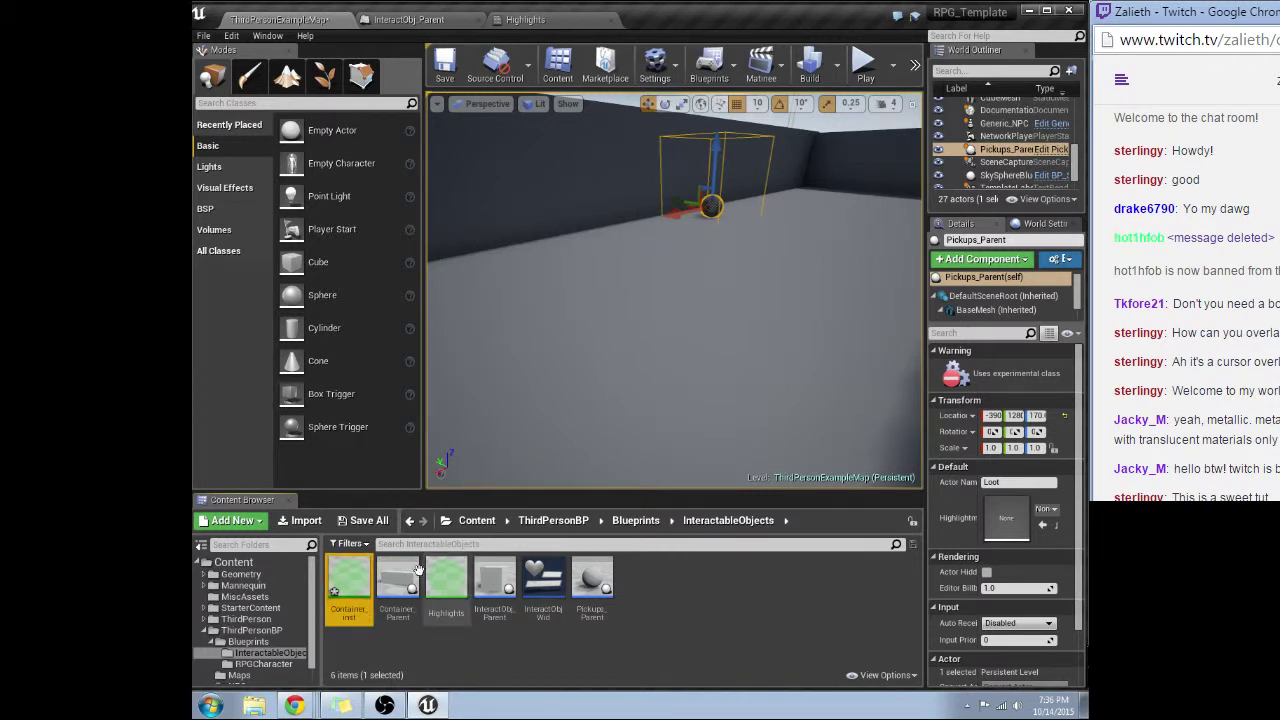
Create a second material instance from Highlights and name it Pickups_Inst
right_click(446, 585)
click(525, 310)
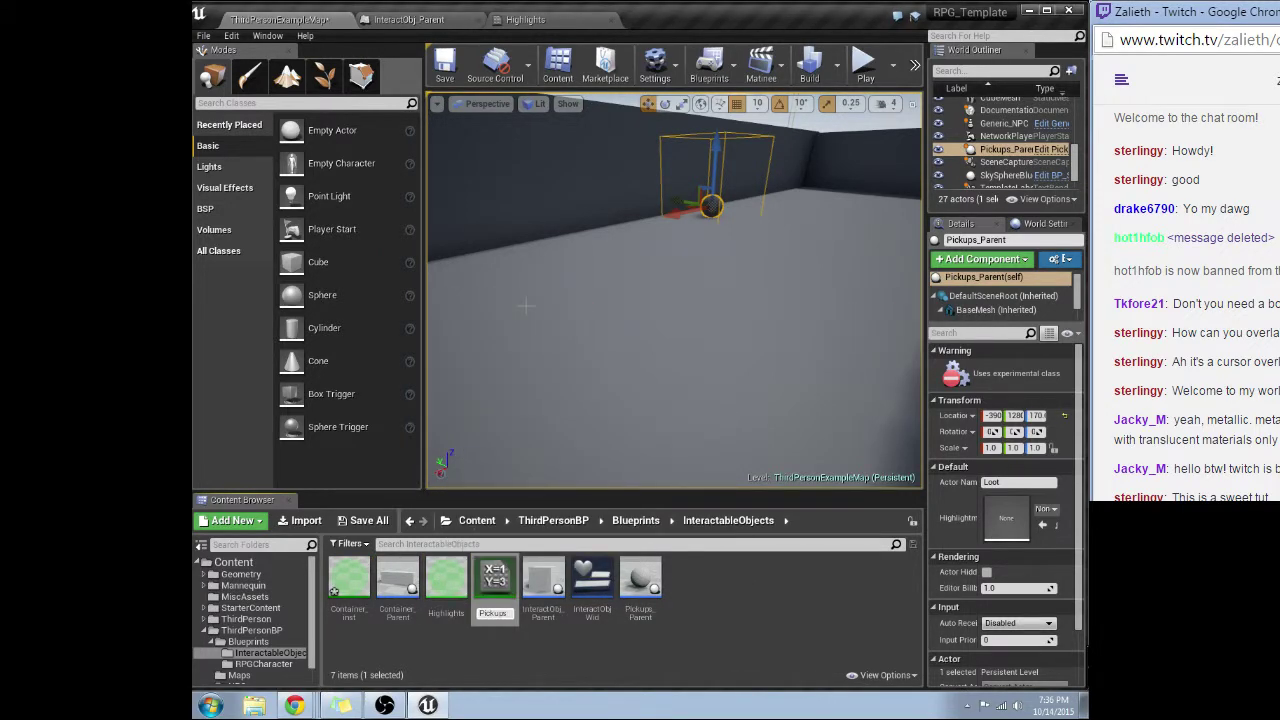
key(Return)
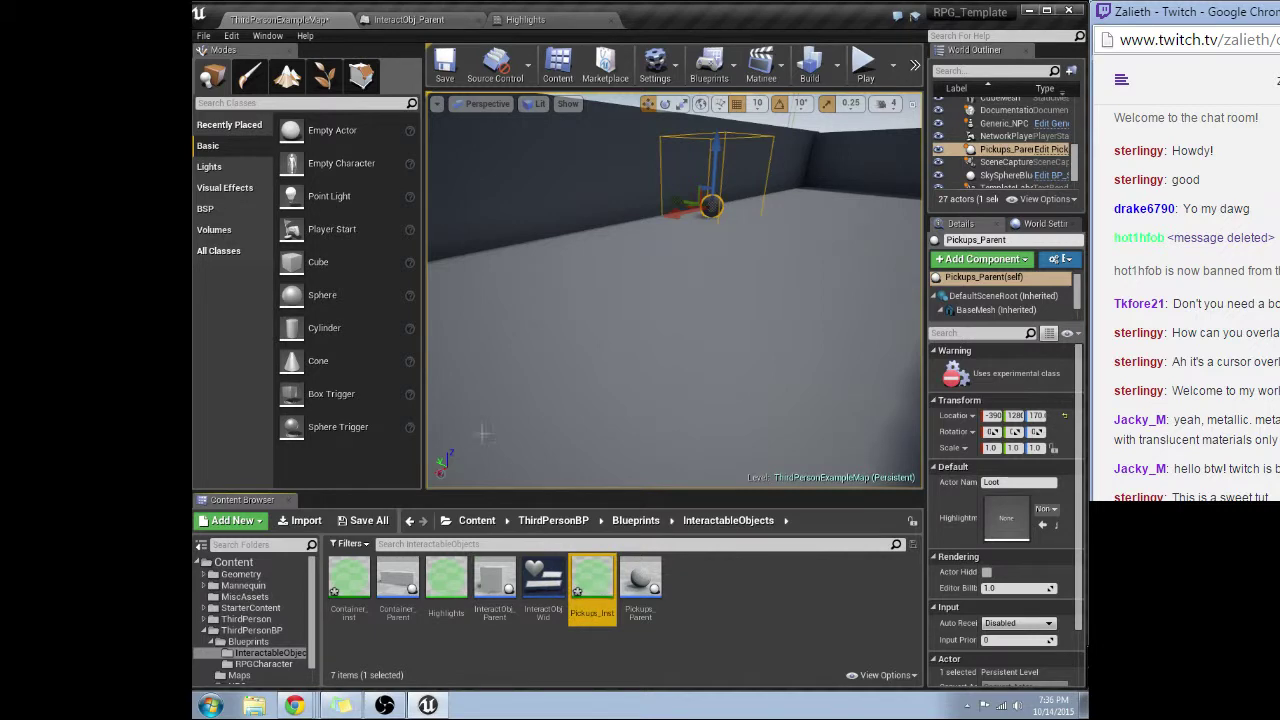
Override the highlight colour of Pickups_Inst with purple, hex 7400FFFF, and save the material instance
double_click(606, 587)
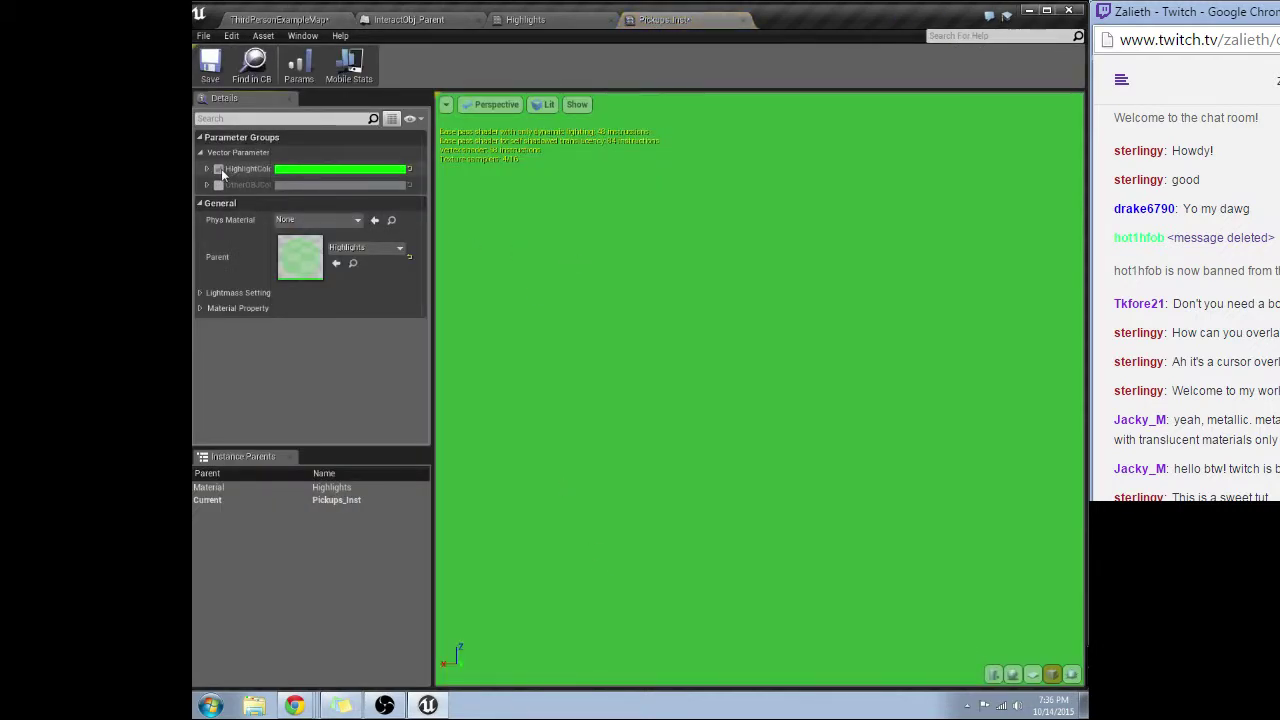
click(340, 172)
drag(428, 320, 500, 258)
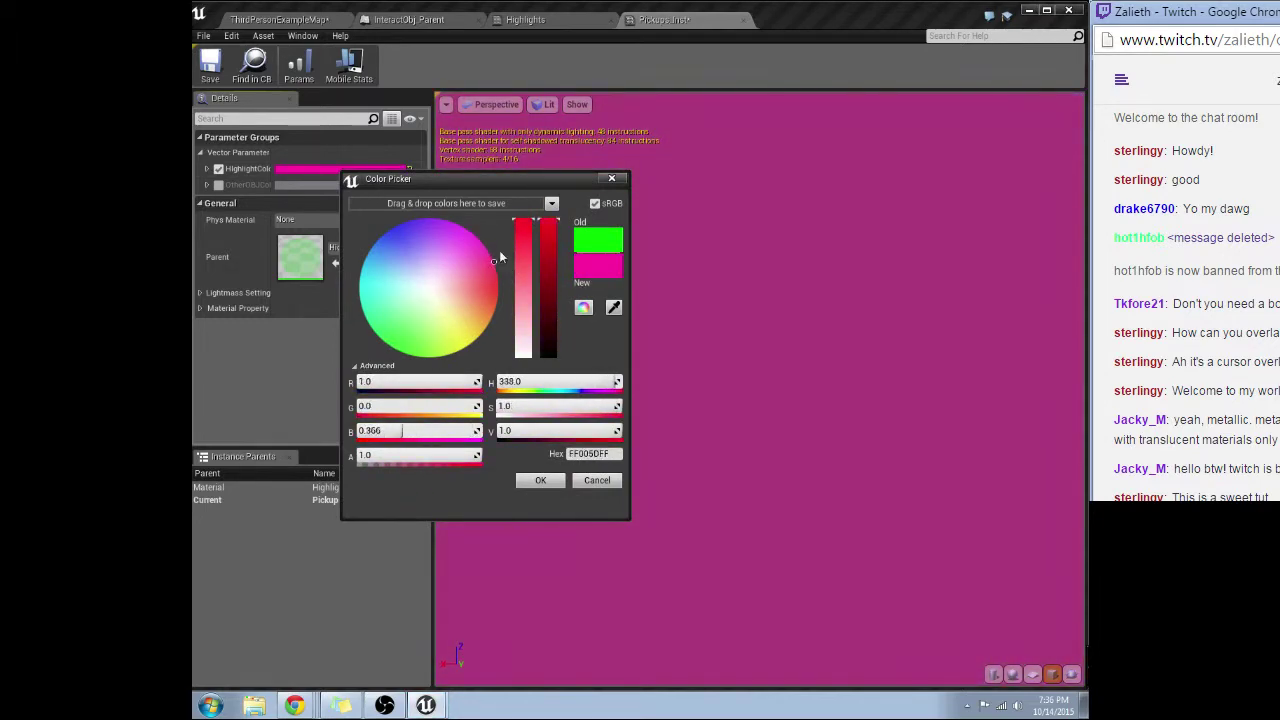
drag(466, 207, 430, 212)
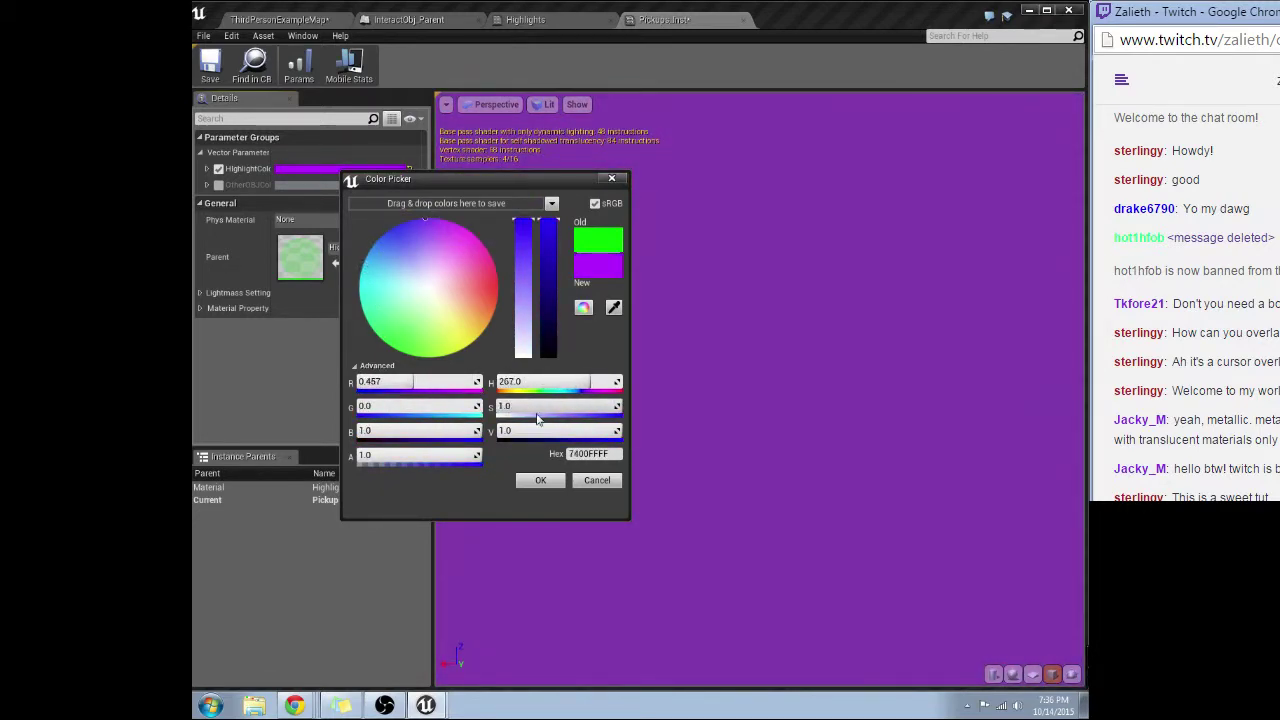
click(549, 485)
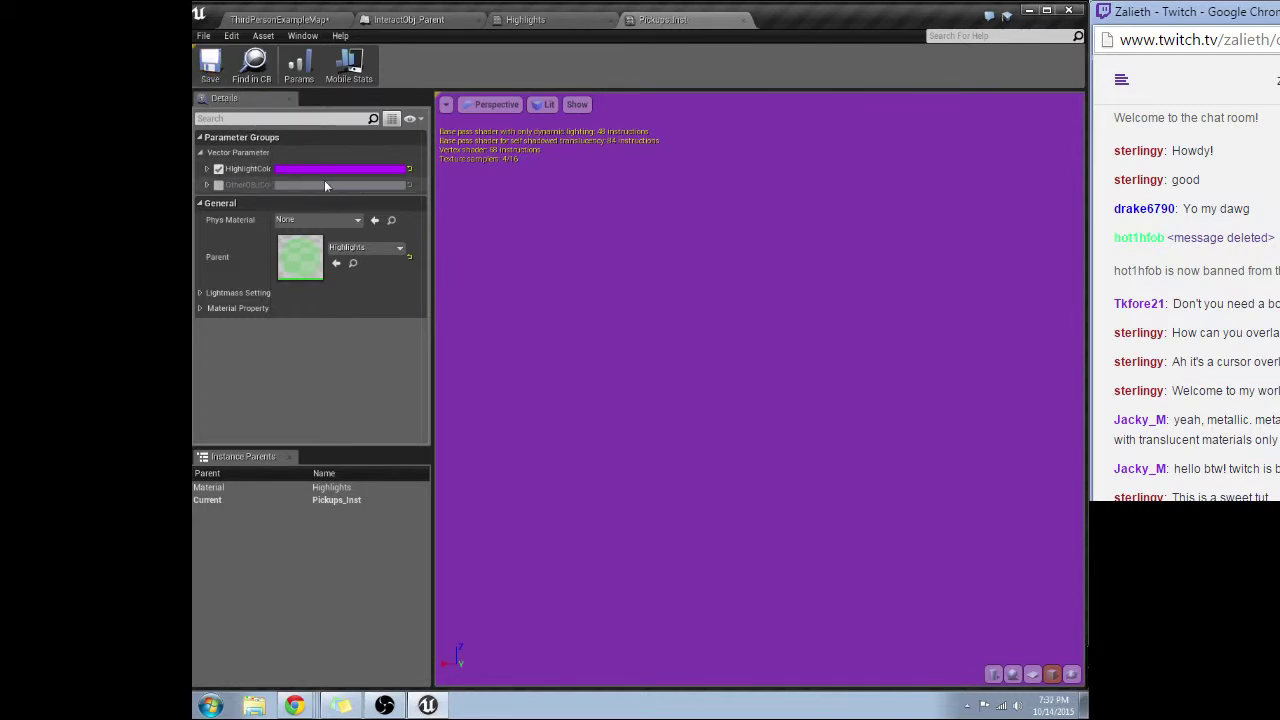
Return to the ThirdPersonExampleMap level and assign Pickups_Inst to the highlightmat property of the Pickups_Parent loot sphere
click(290, 19)
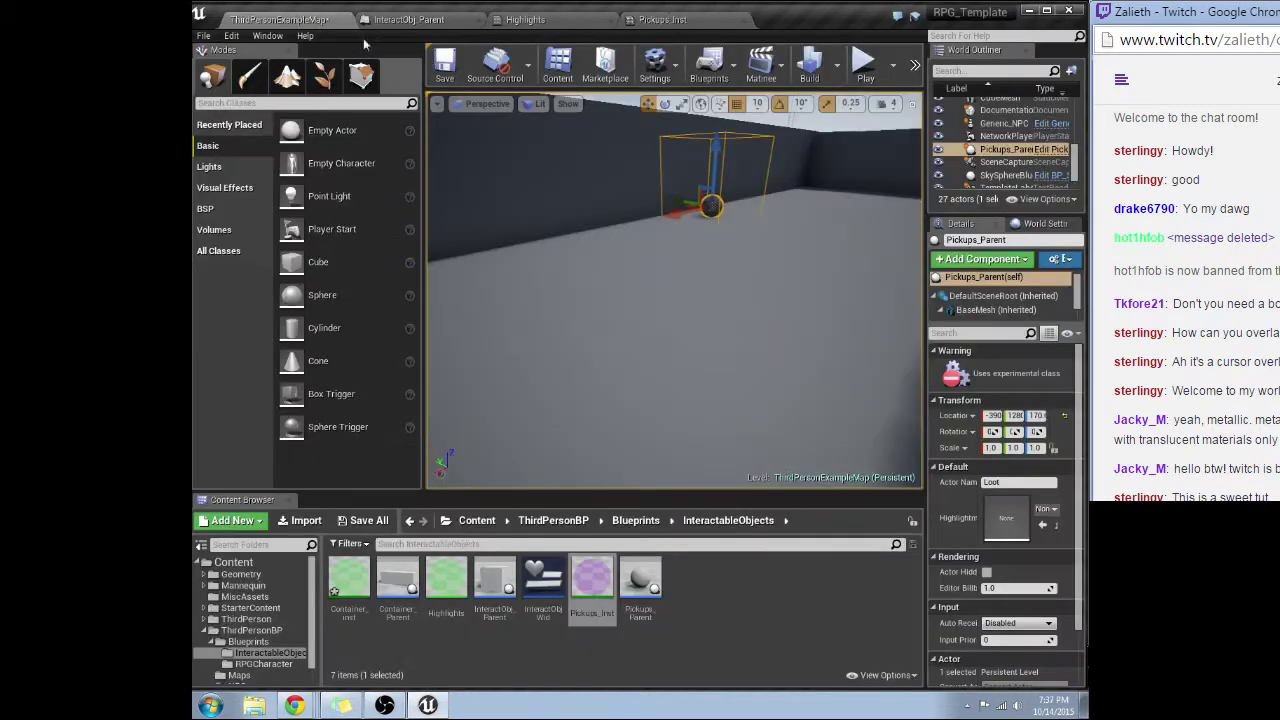
click(861, 70)
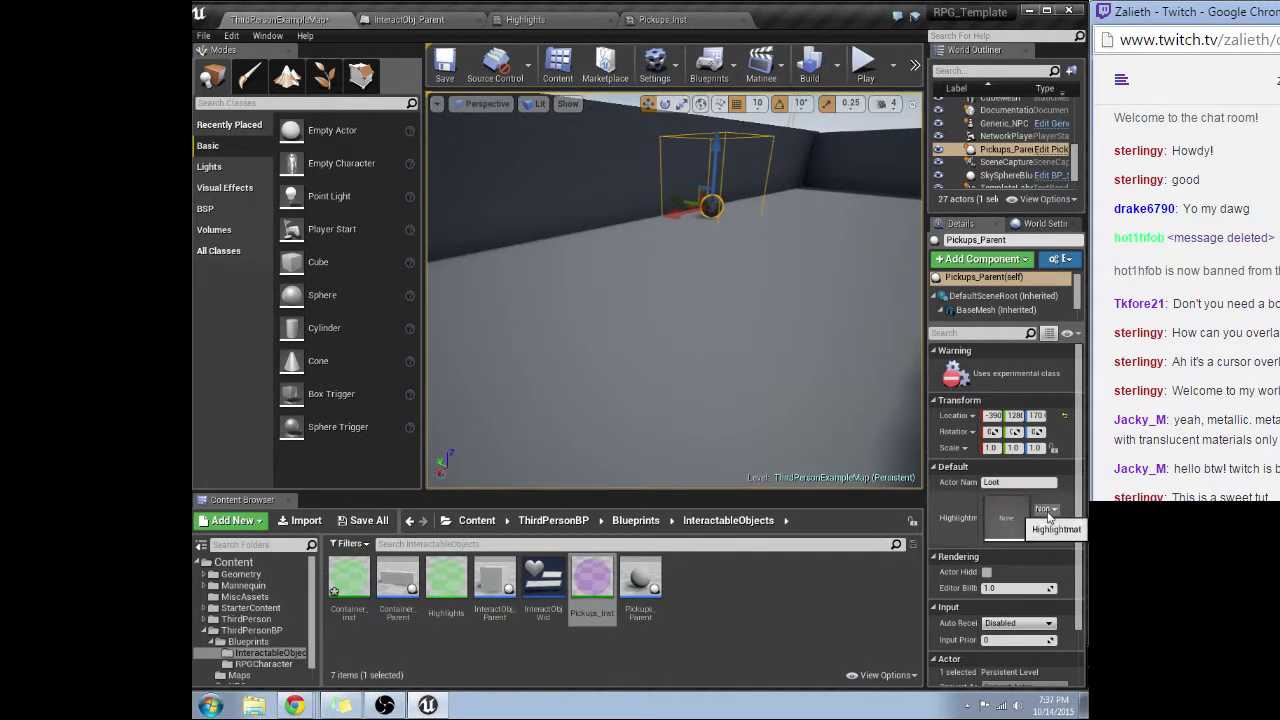
click(1048, 510)
text(pick)
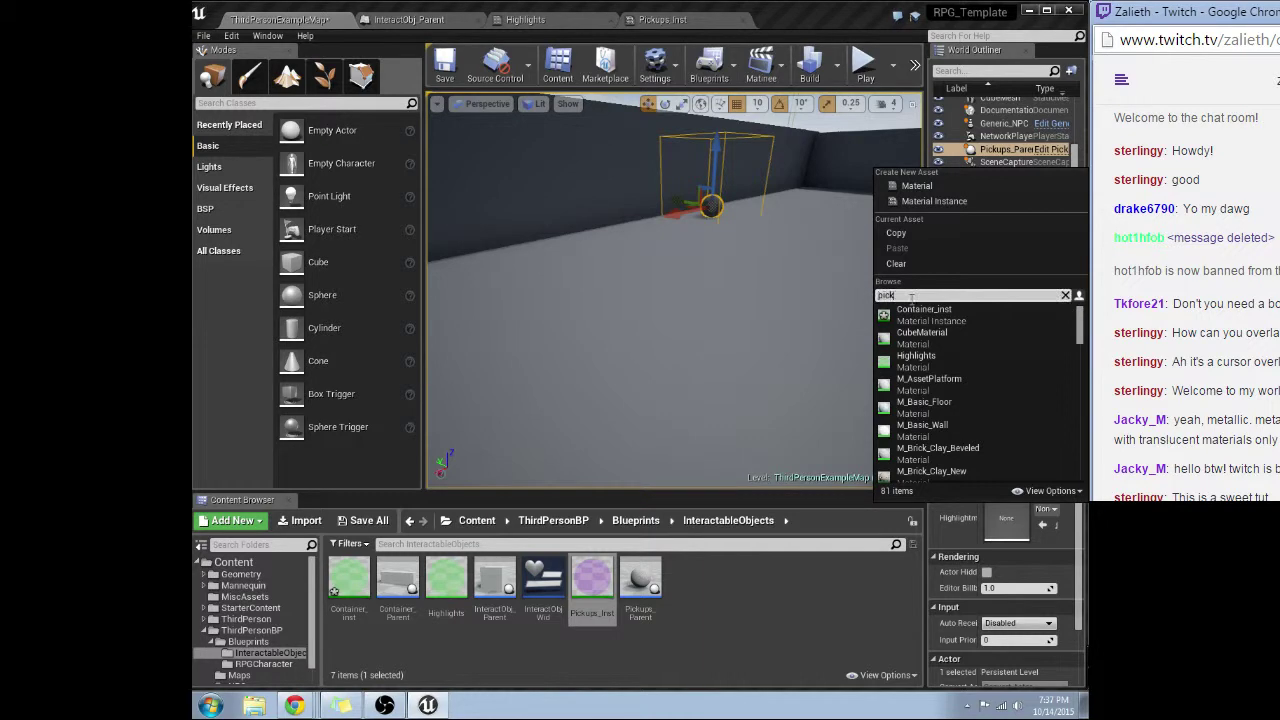
text(up)
click(921, 311)
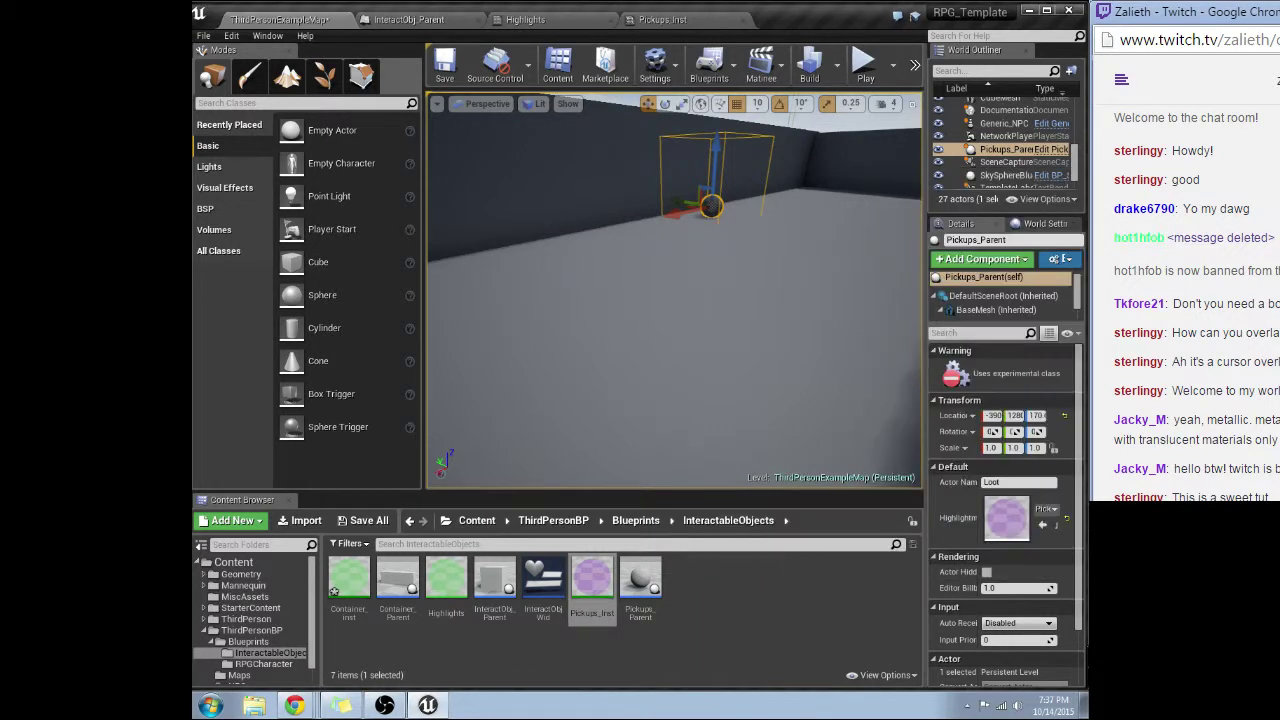
Replace the highlightmat material of the Container_Parent crate in the level with Container_inst
click(640, 292)
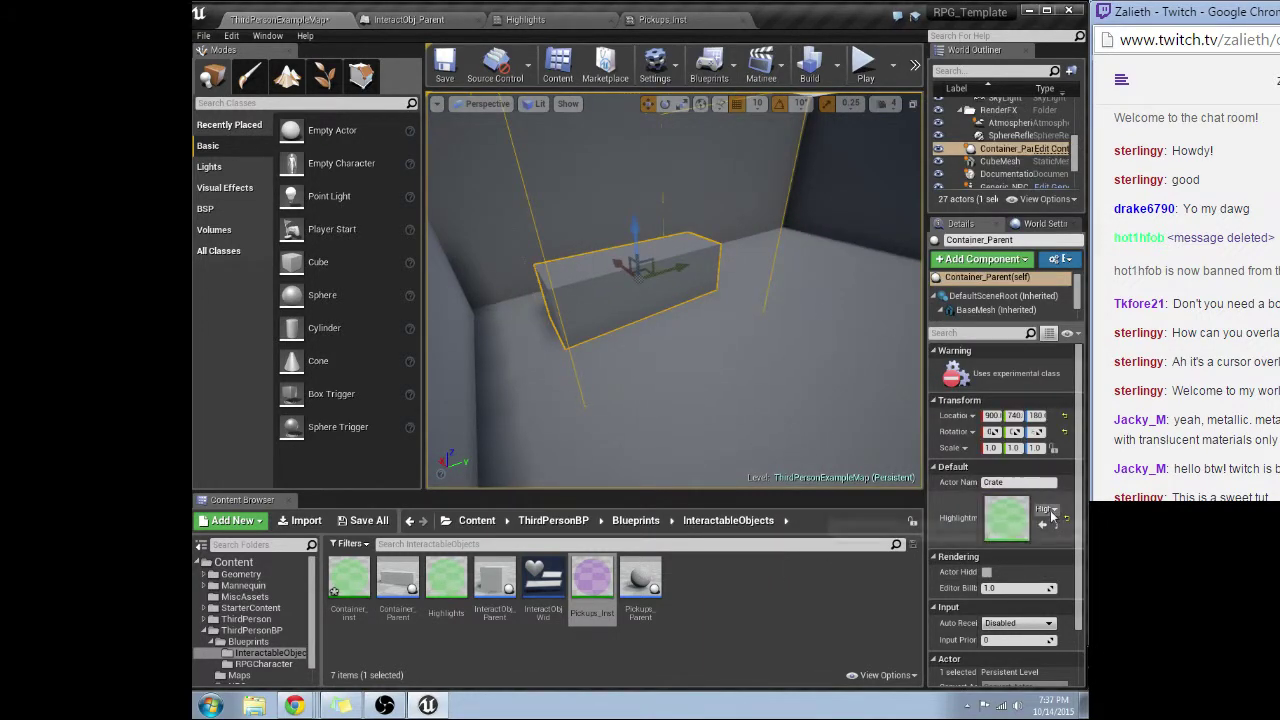
click(1047, 509)
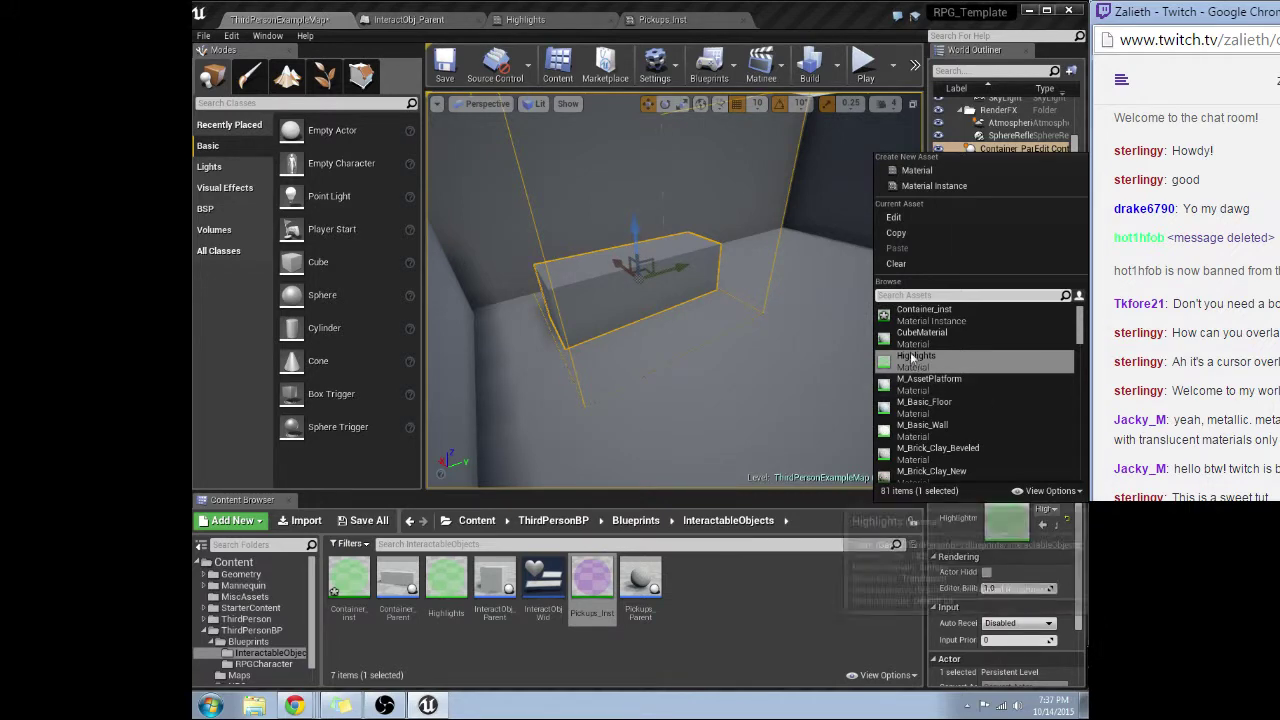
click(925, 322)
Play the level, finalize the character and approach the Loot sphere and the Crate to check their separate highlight colours
click(865, 65)
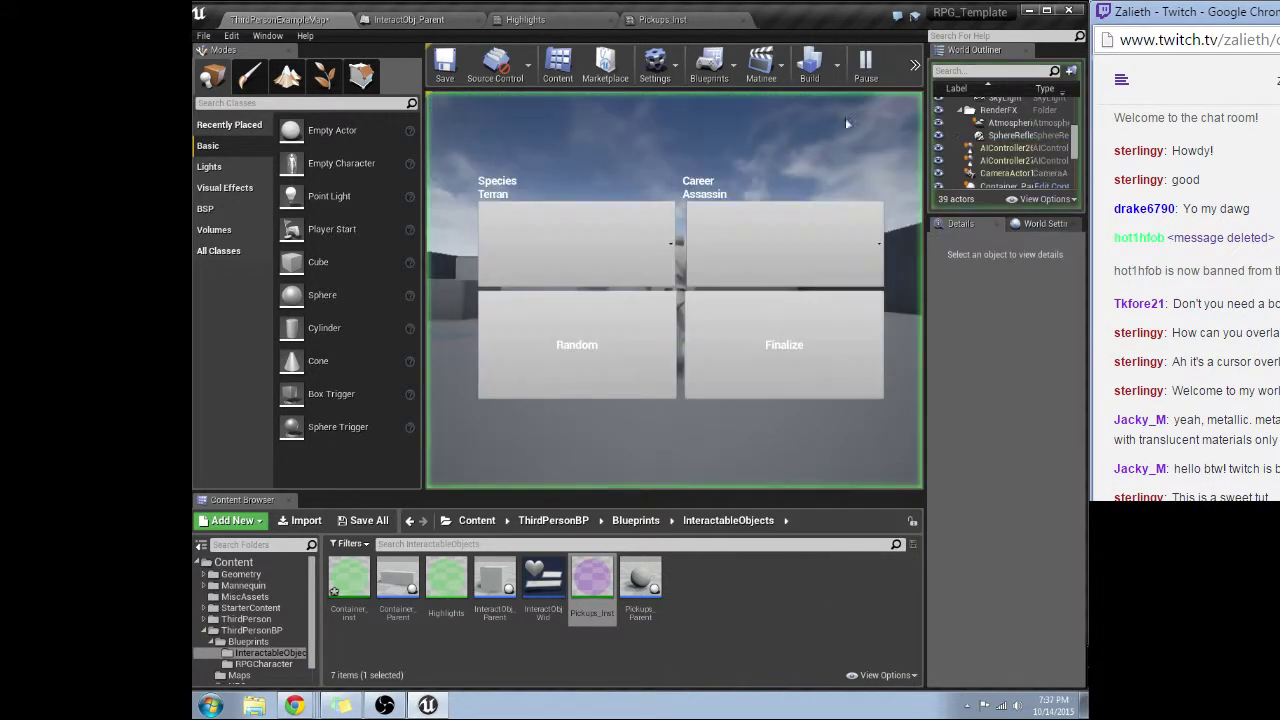
click(732, 300)
key(w)
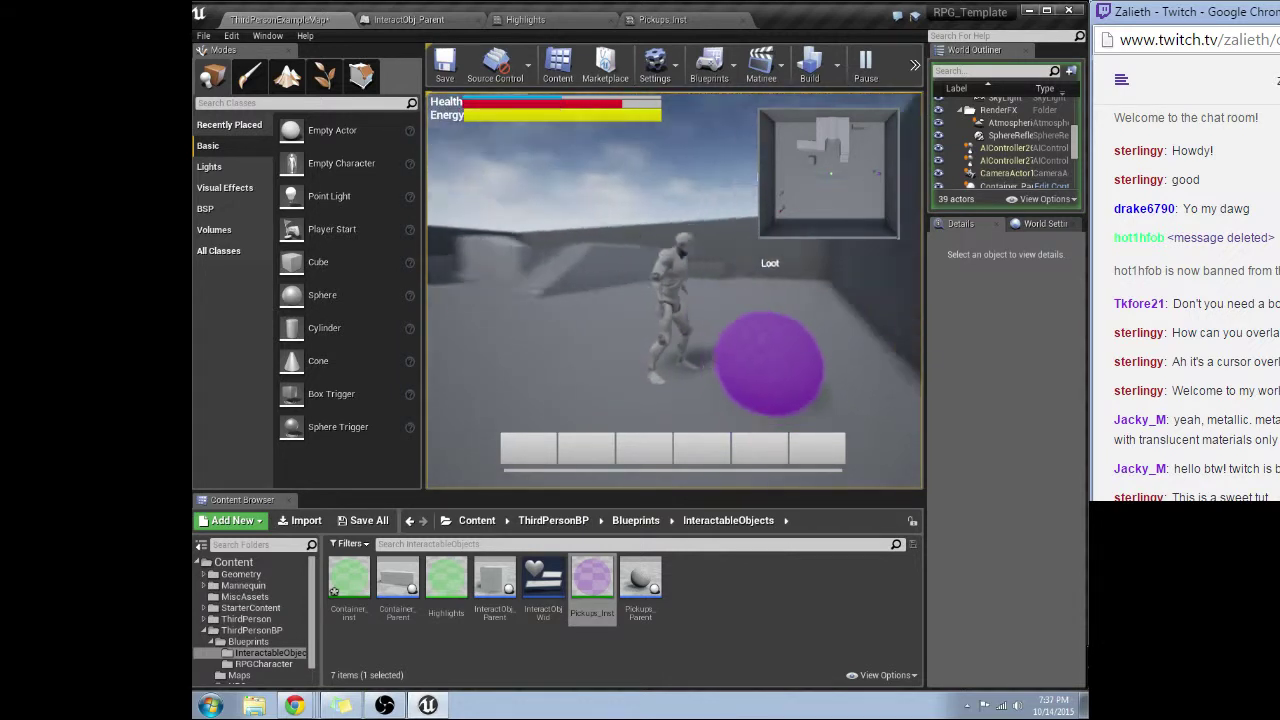
key(w)
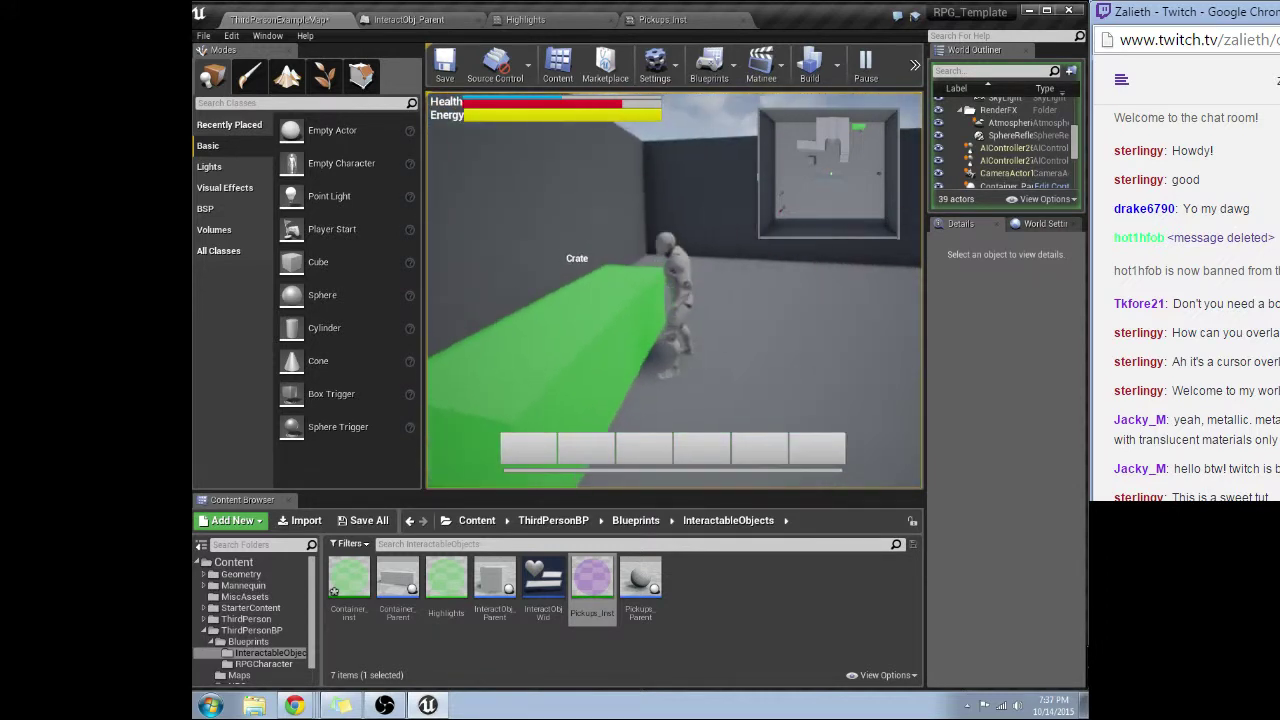
key(space)
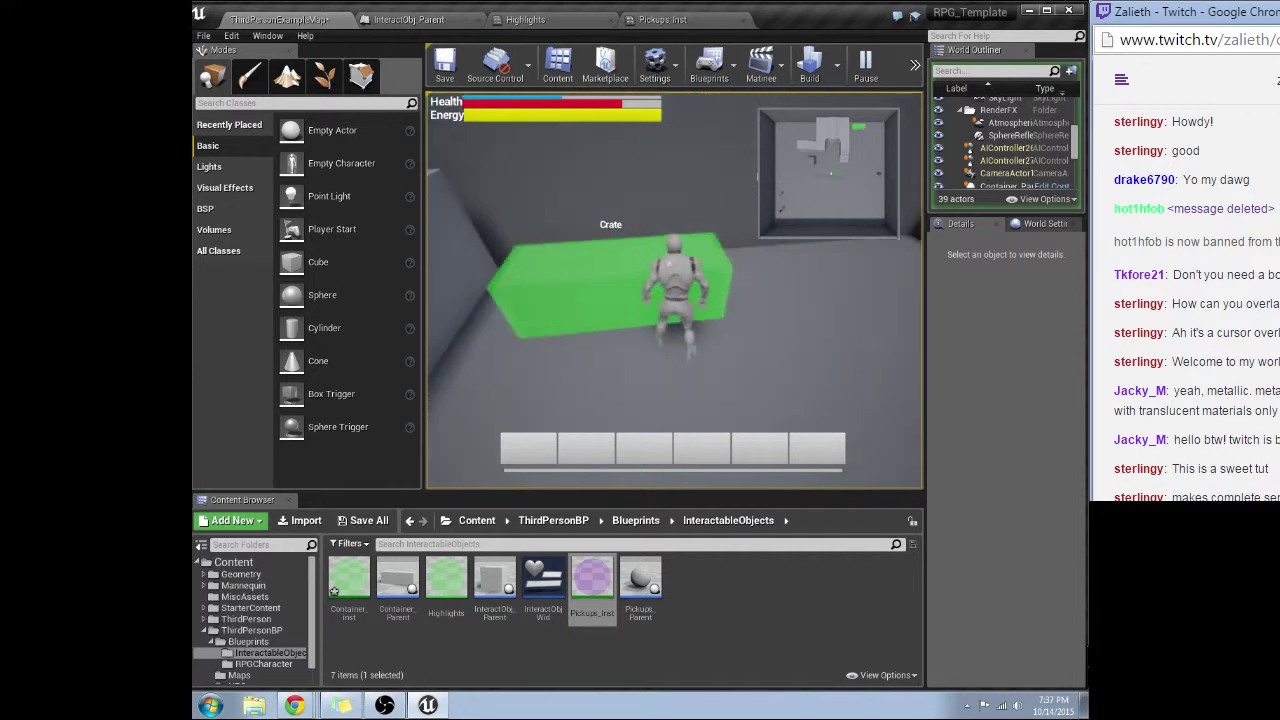
key(w)
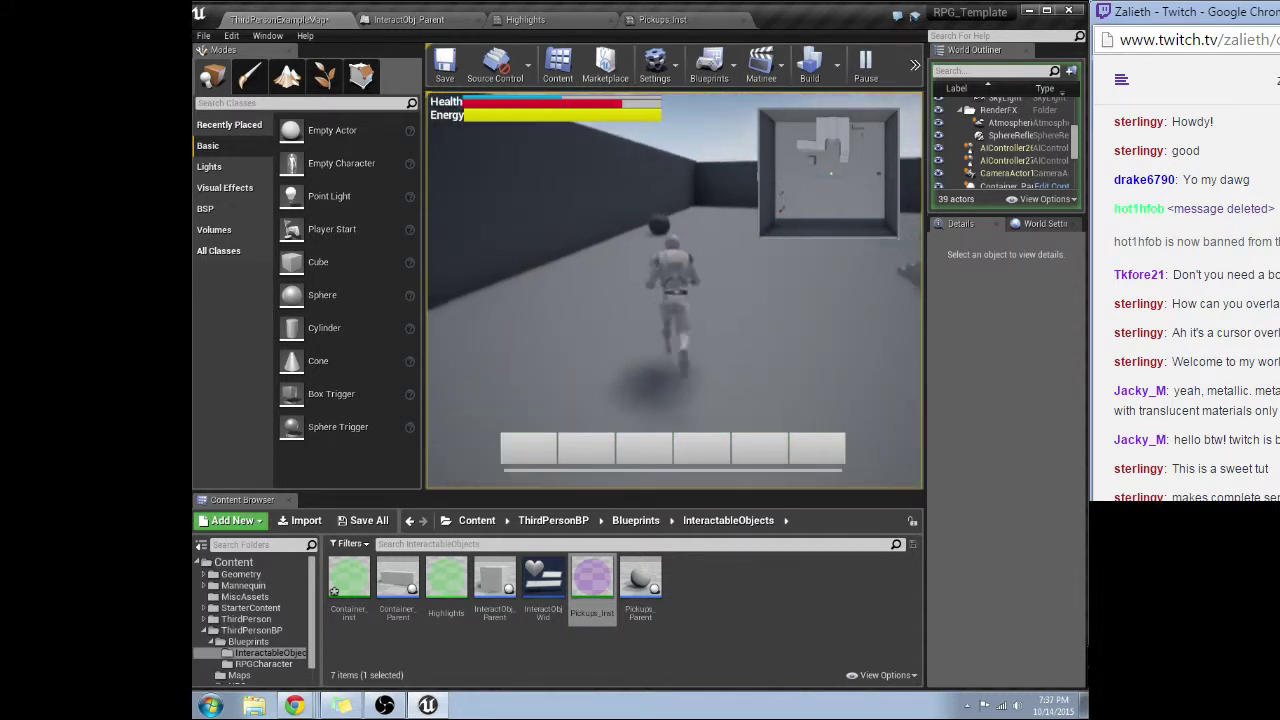
key(space)
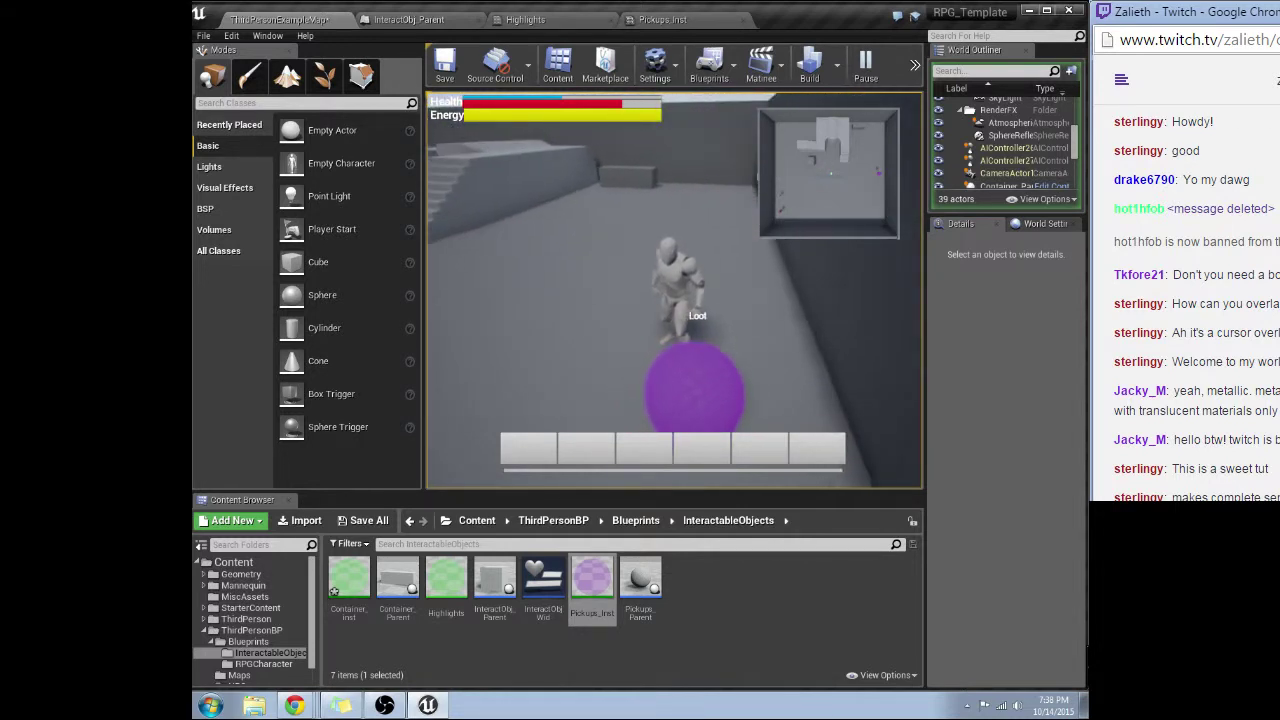
key(a)
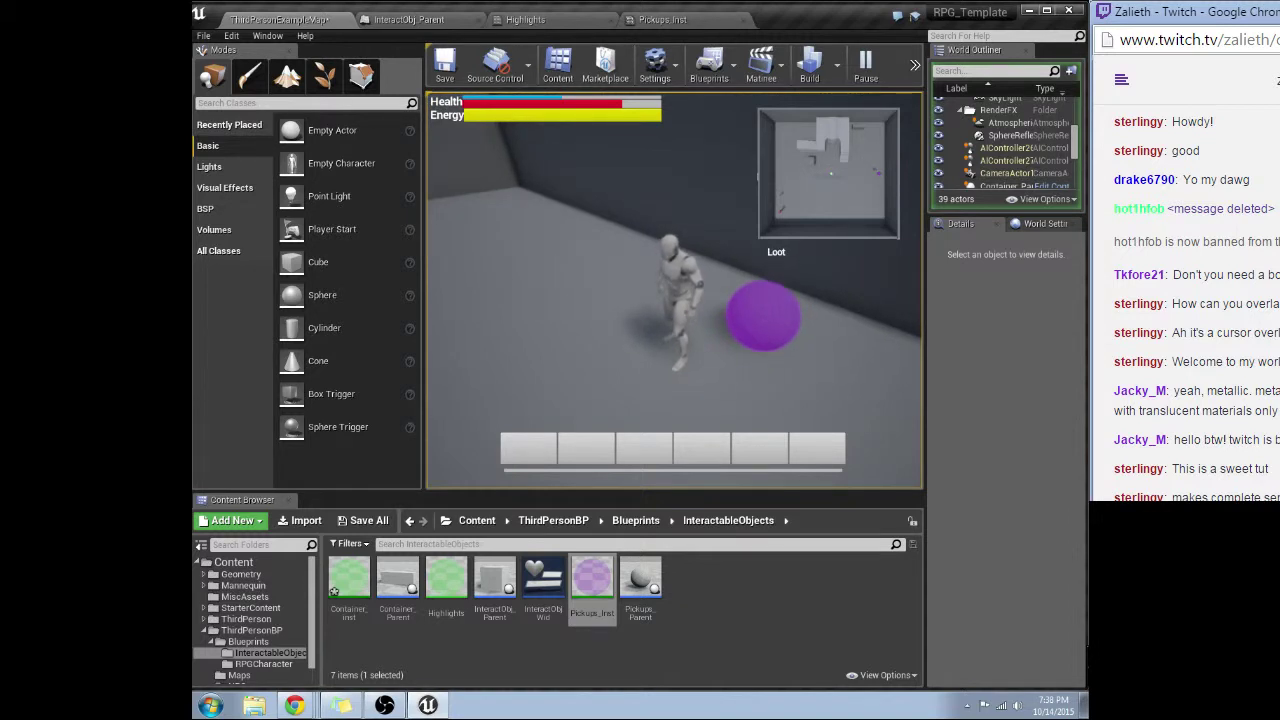
key(shift+F1)
click(446, 112)
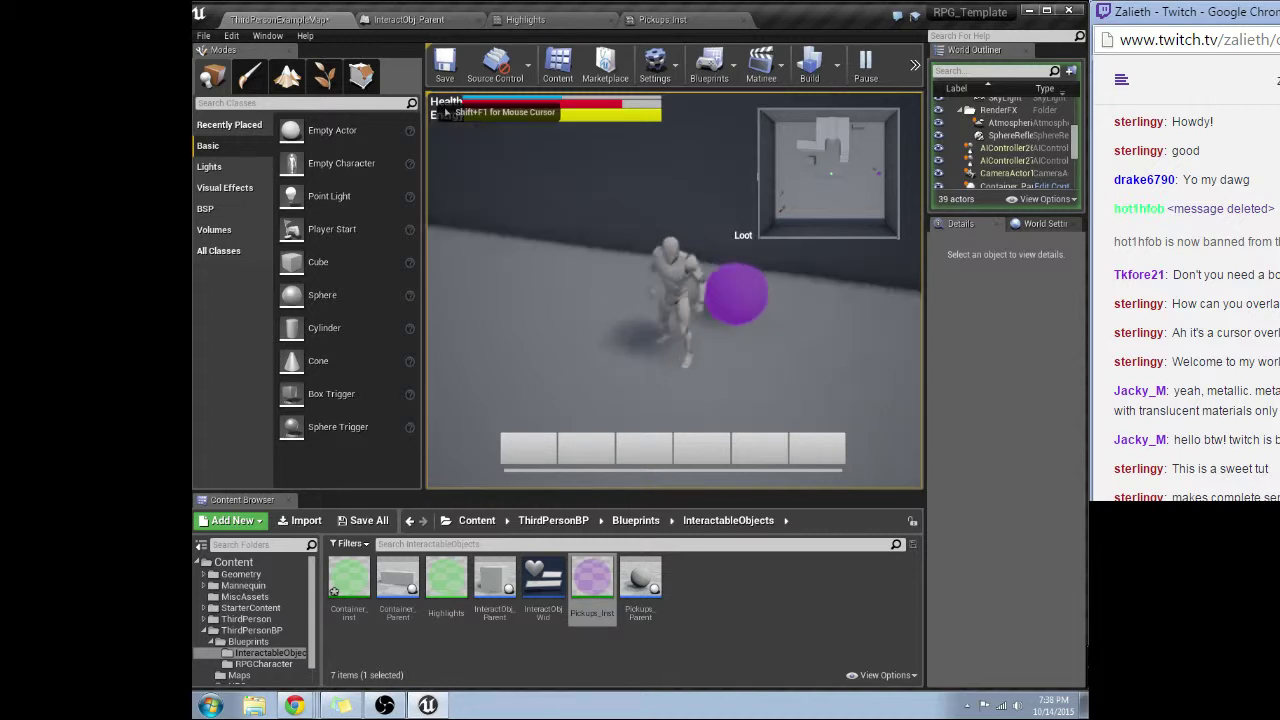
Move around the Loot sphere, run back to the Crate and move past it to recheck how both highlights switch
key(w)
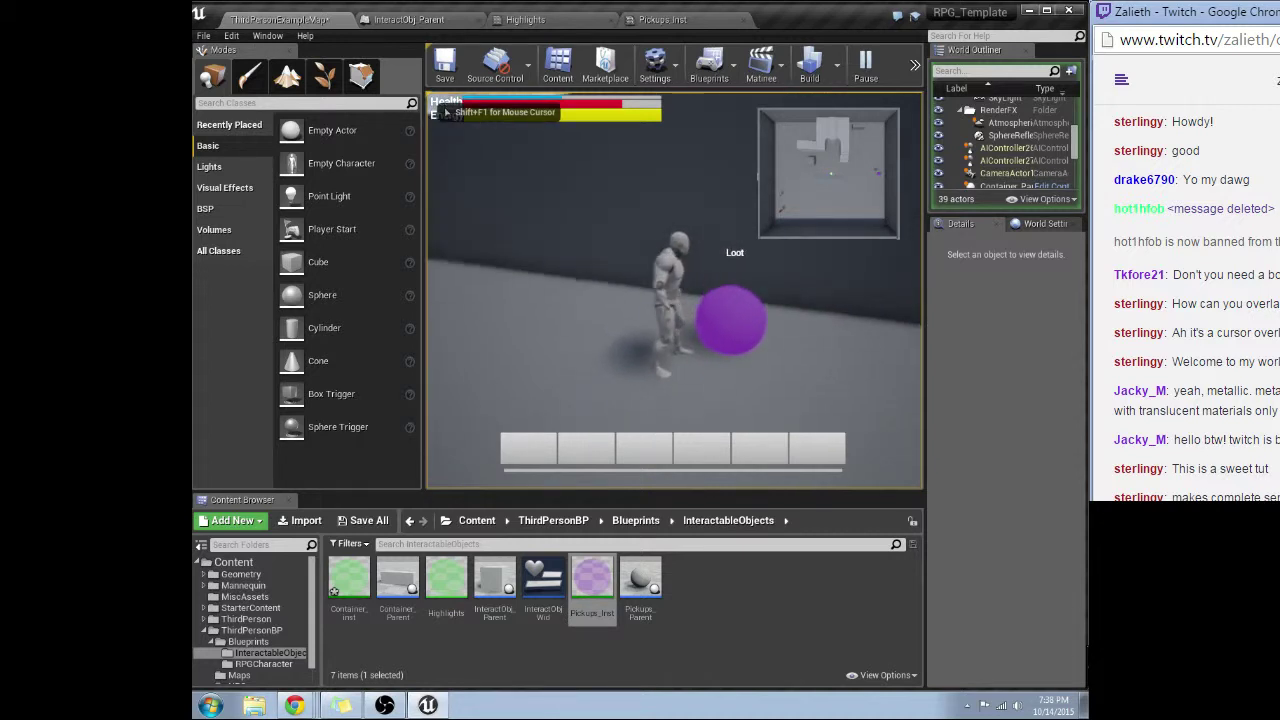
key(s)
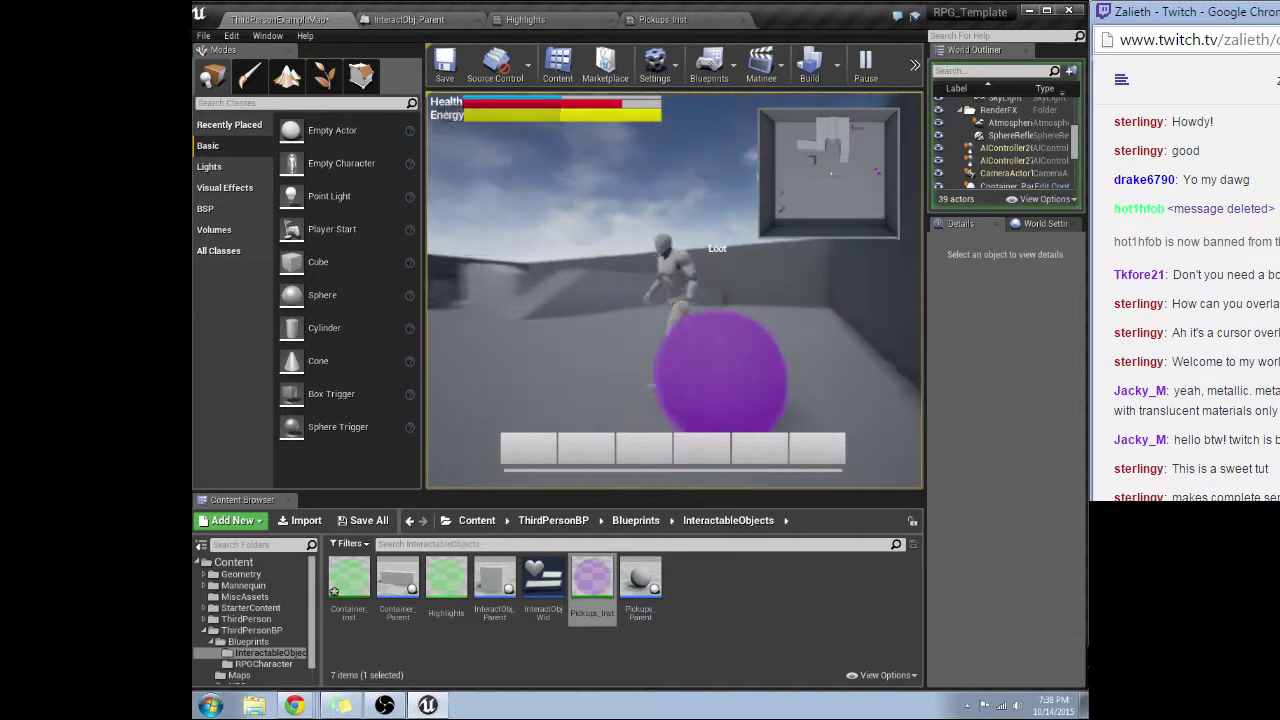
key(w)
key(w)
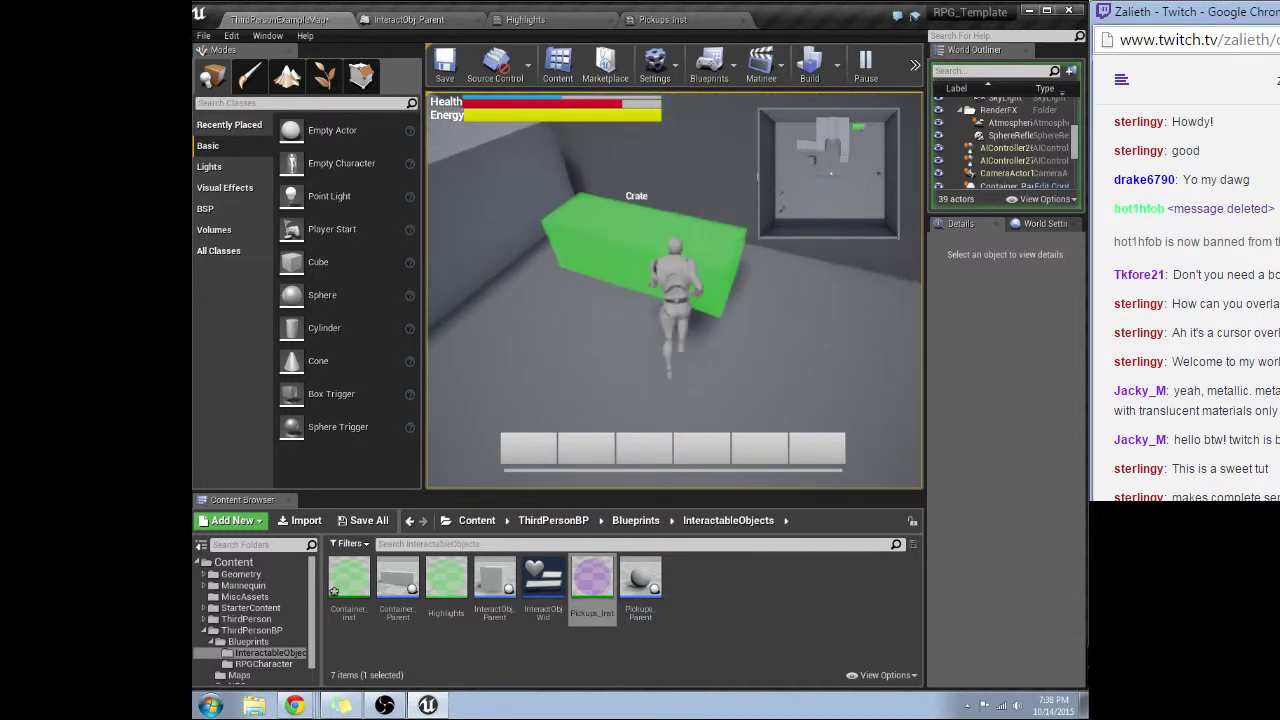
key(w)
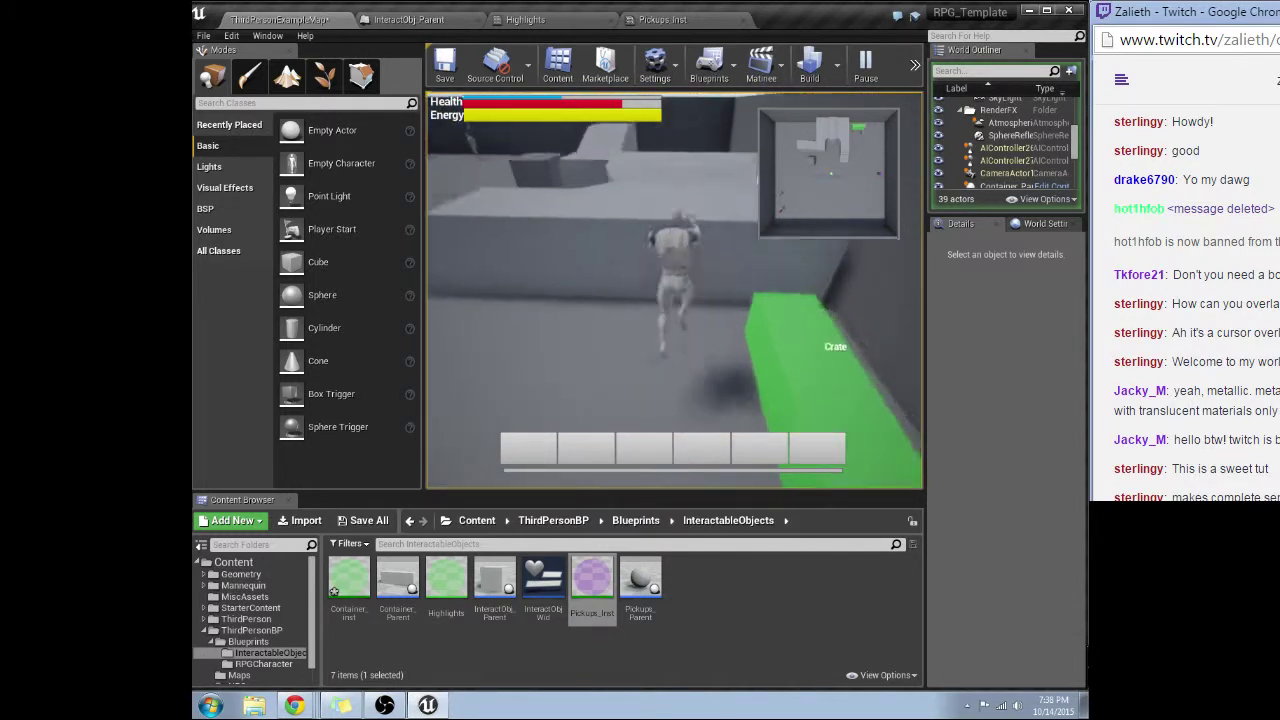
key(w)
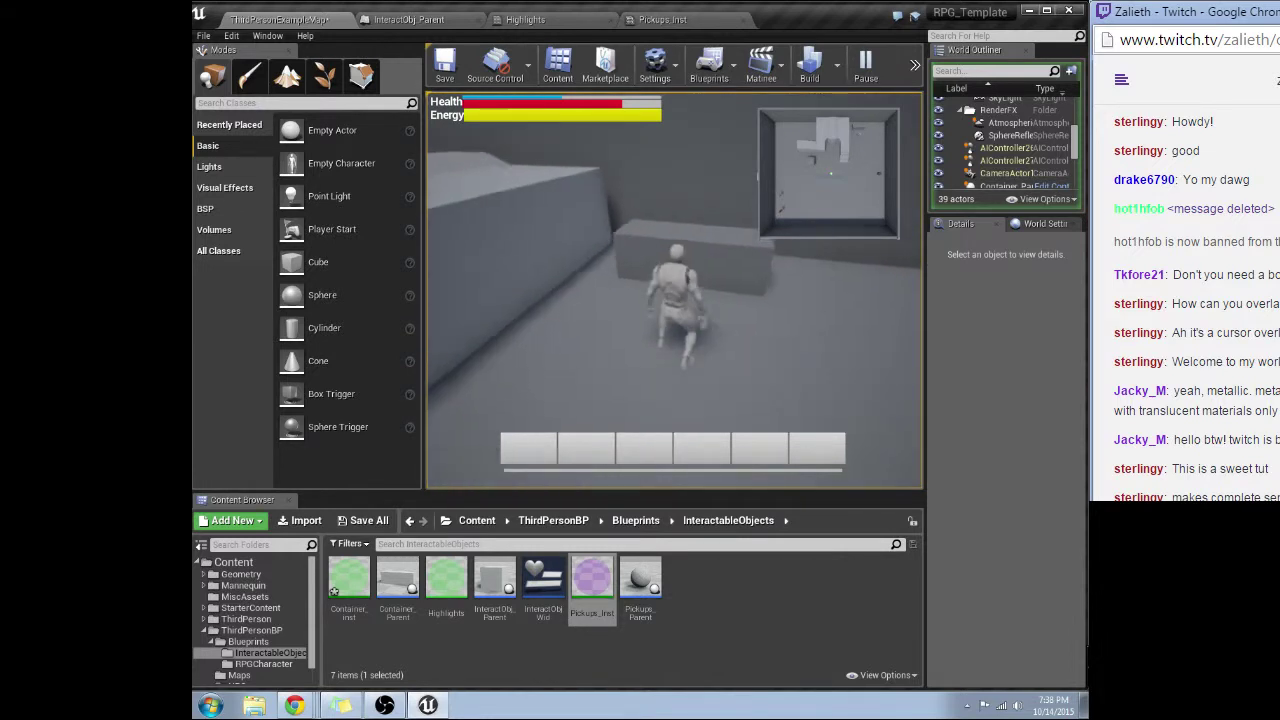
Run up to the Crate, circle it and jump beside it to check how its highlight responds to the character
key(w)
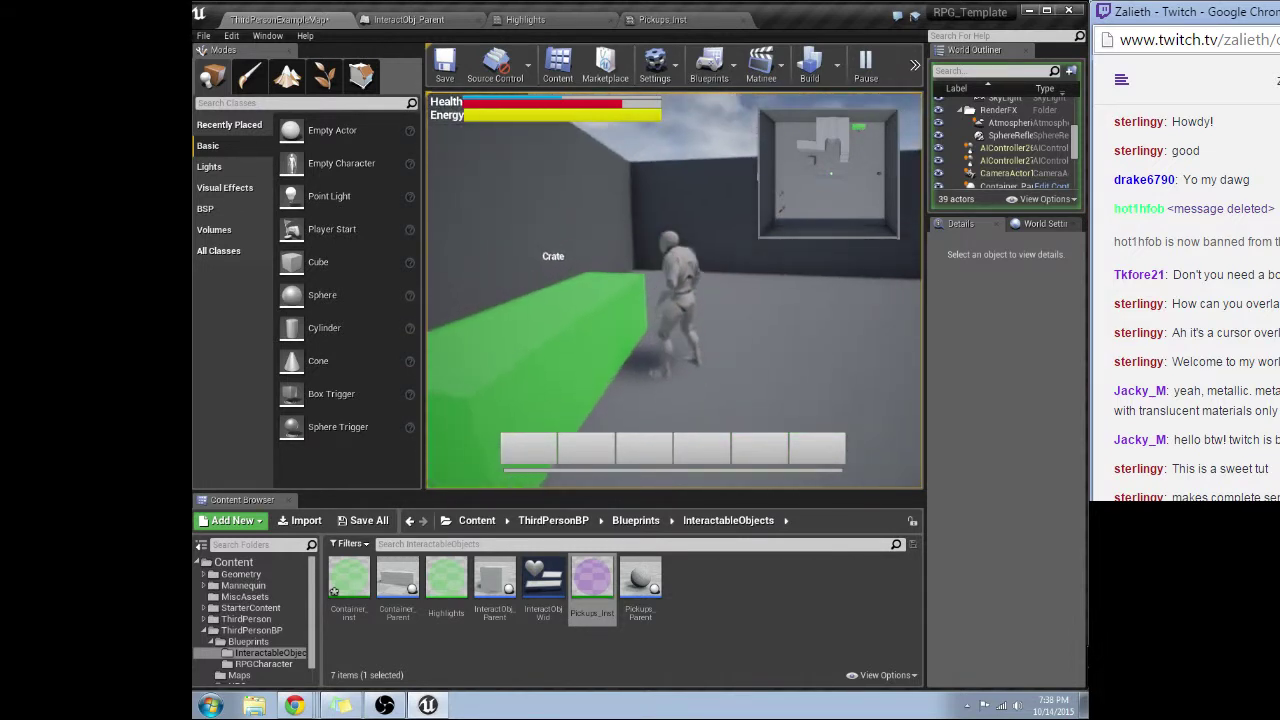
key(w)
key(w)
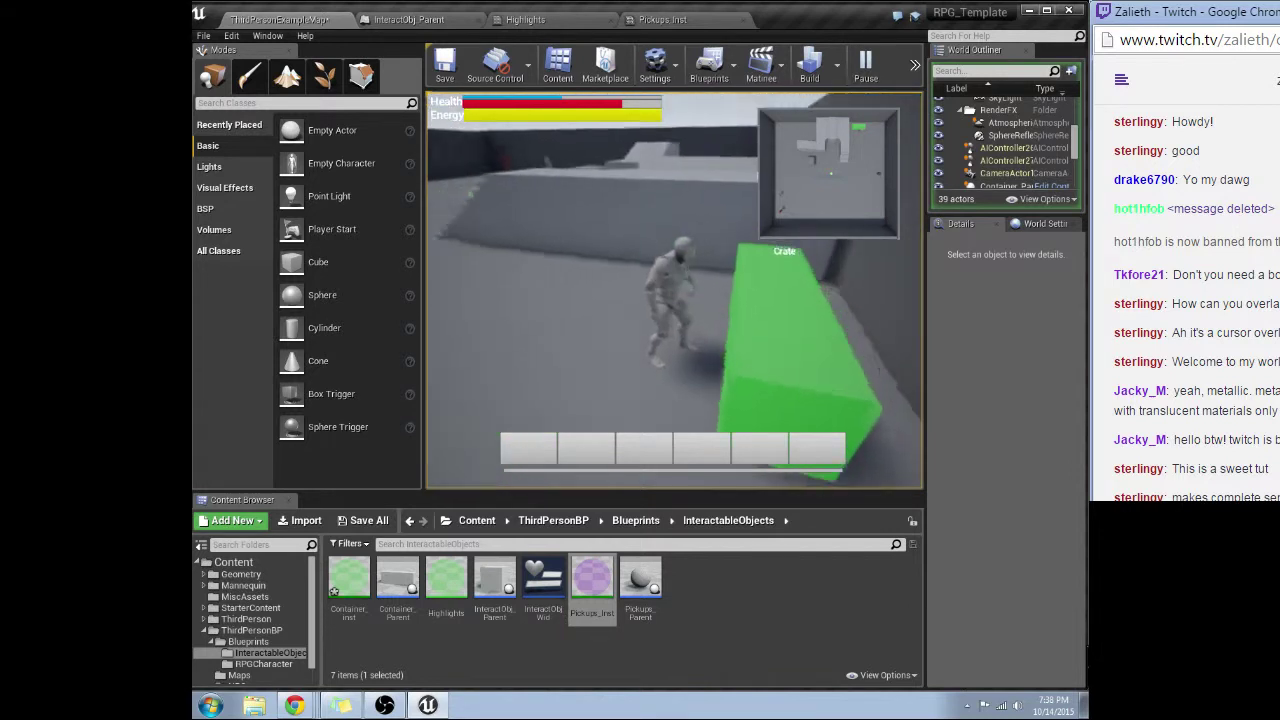
key(w)
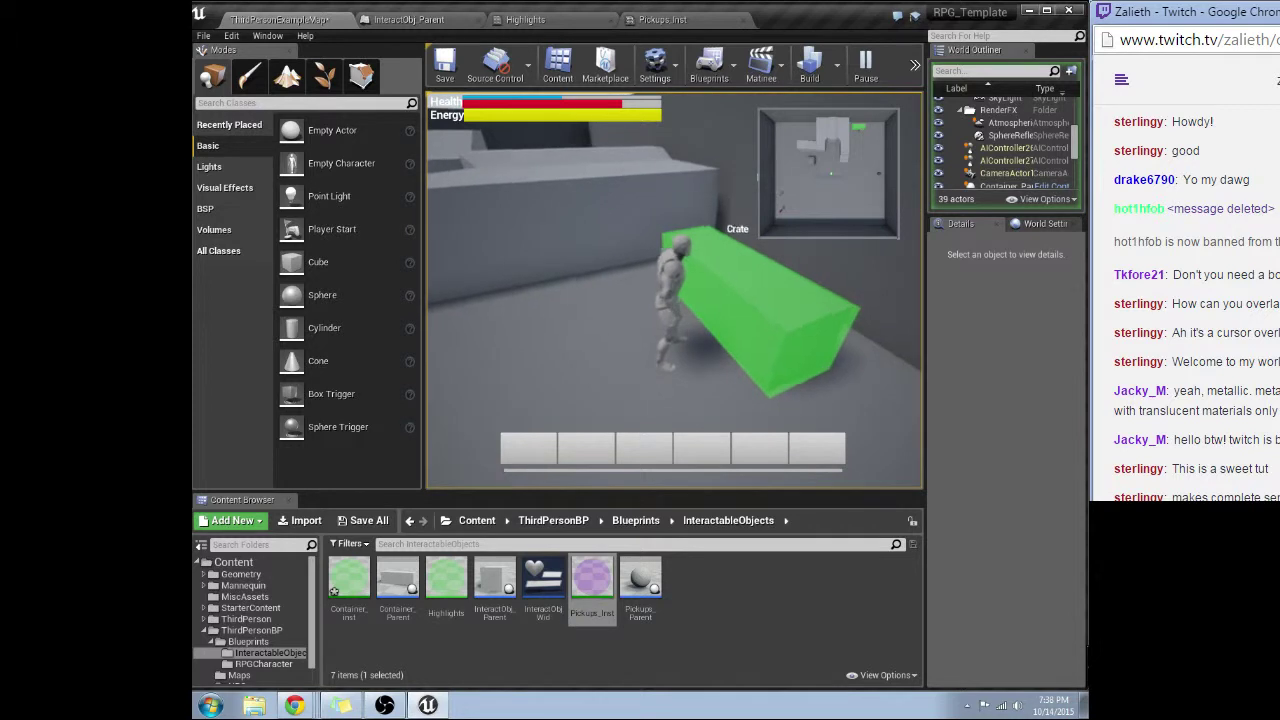
key(w)
key(space)
key(w)
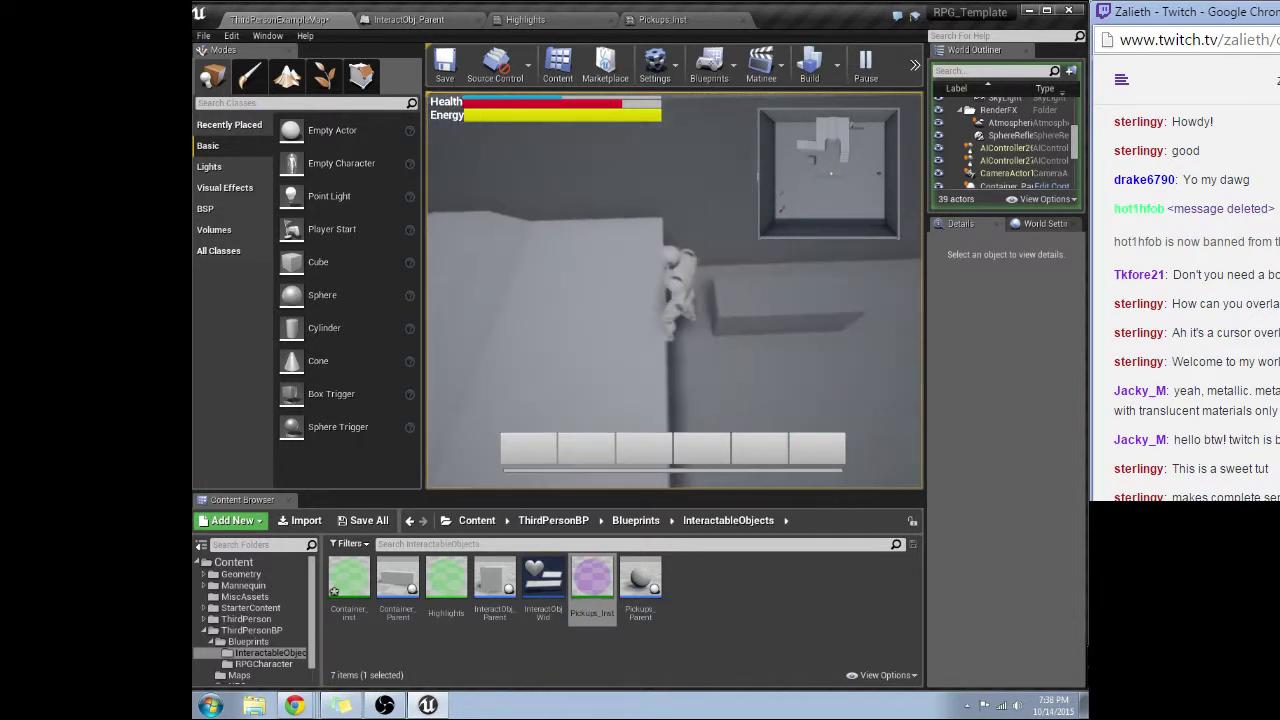
key(space)
key(w)
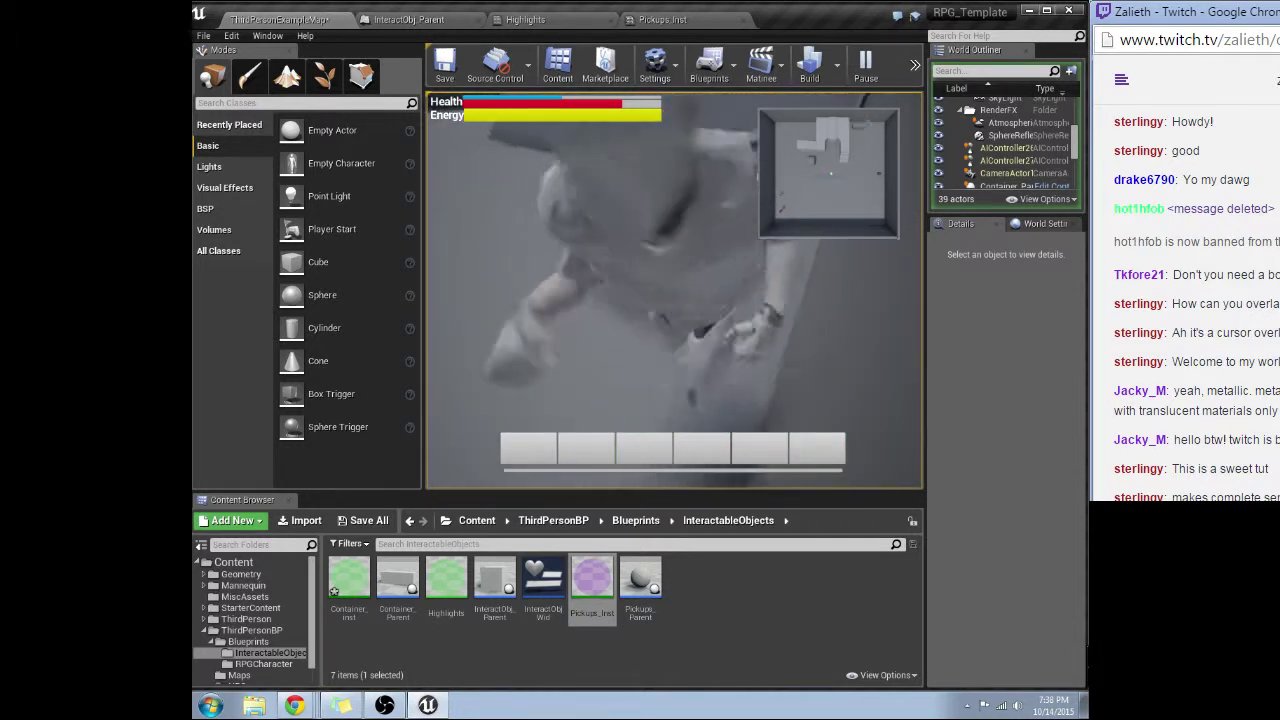
key(space)
key(w)
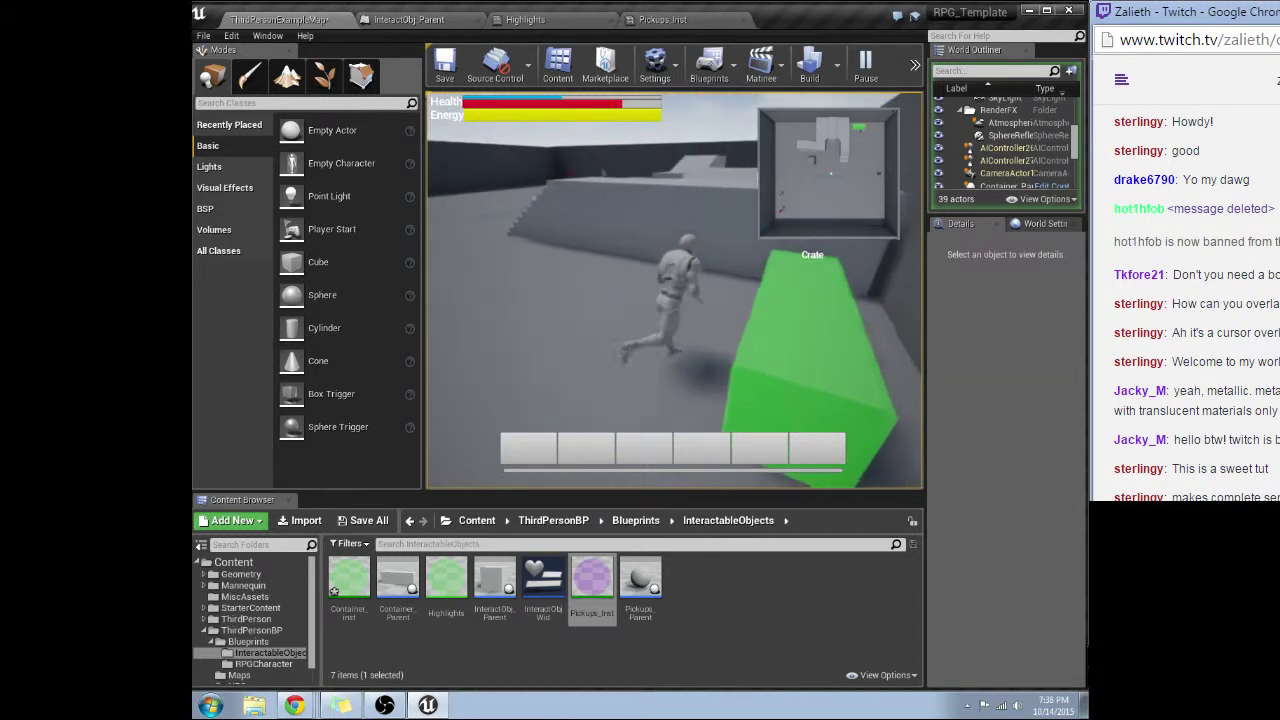
Walk along the front and ends of the Crate to examine its highlight from different sides
key(w)
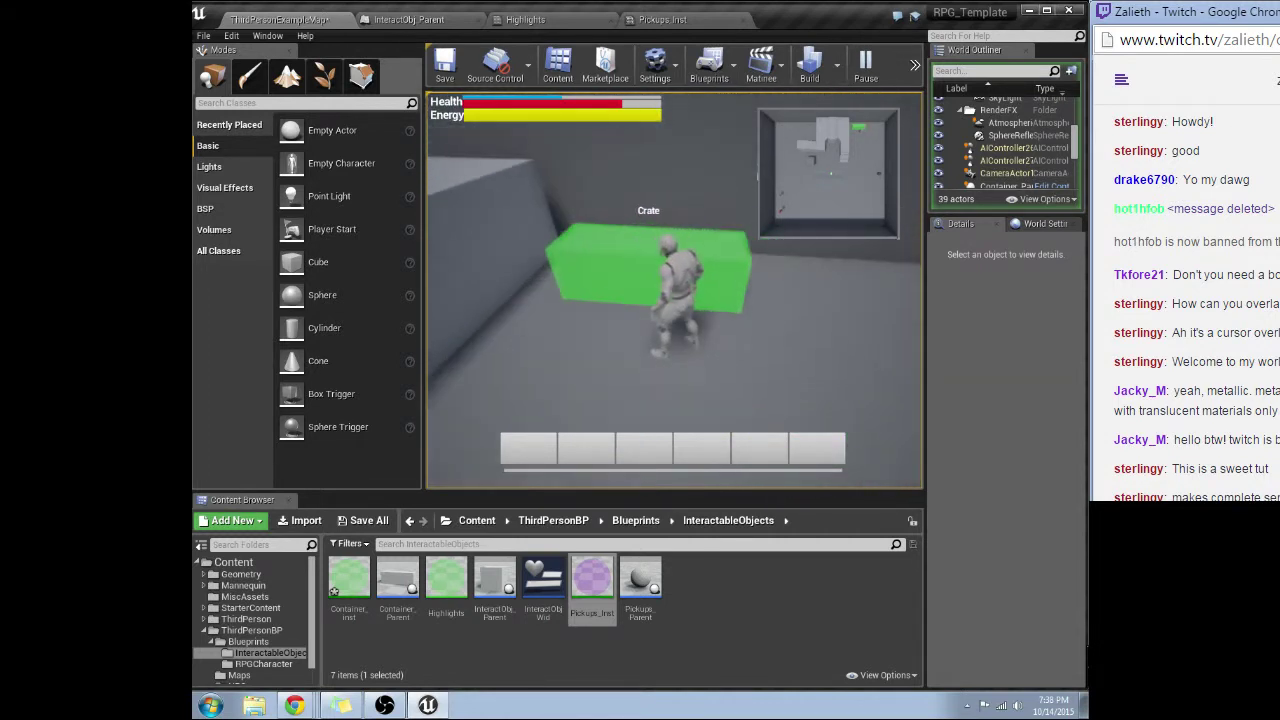
key(w)
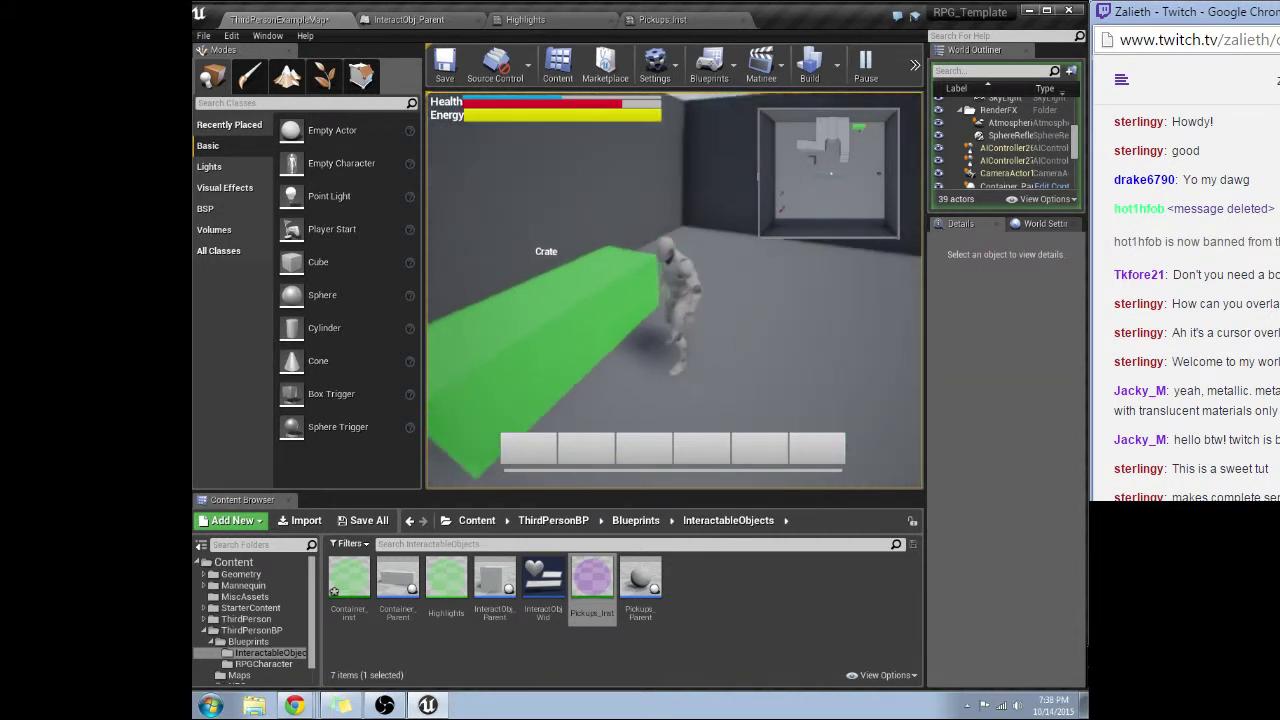
key(w)
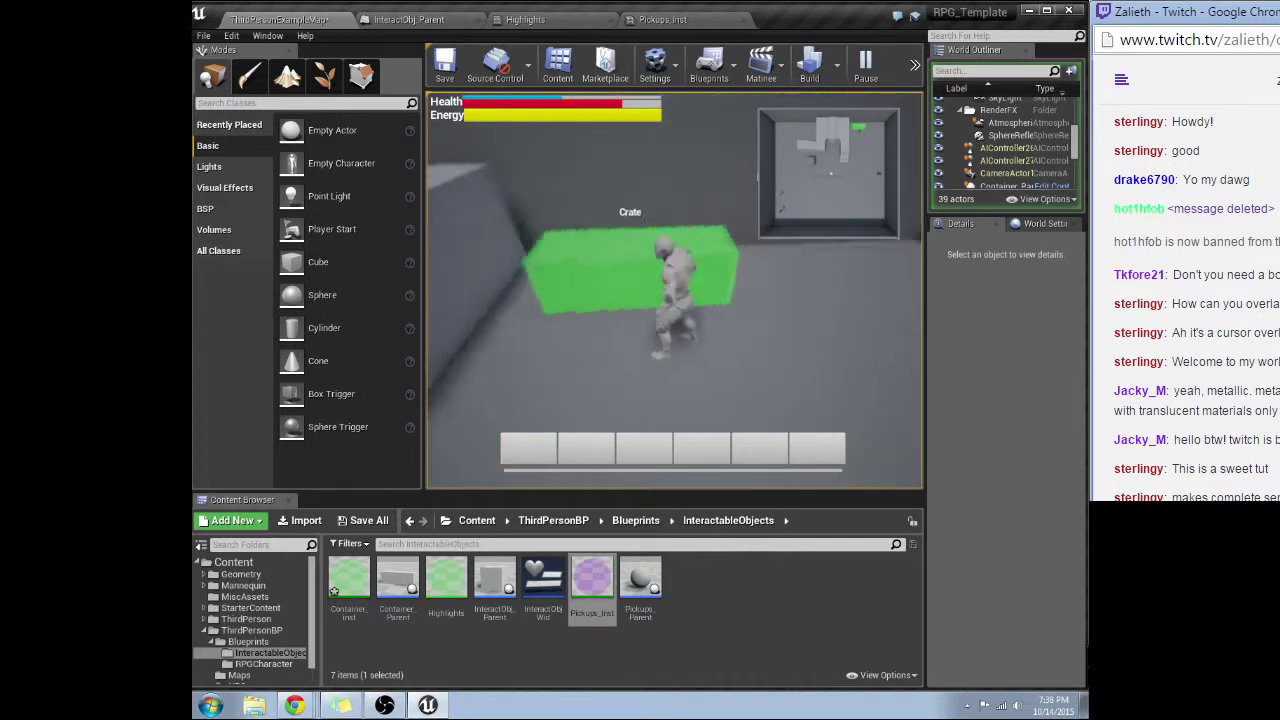
key(w)
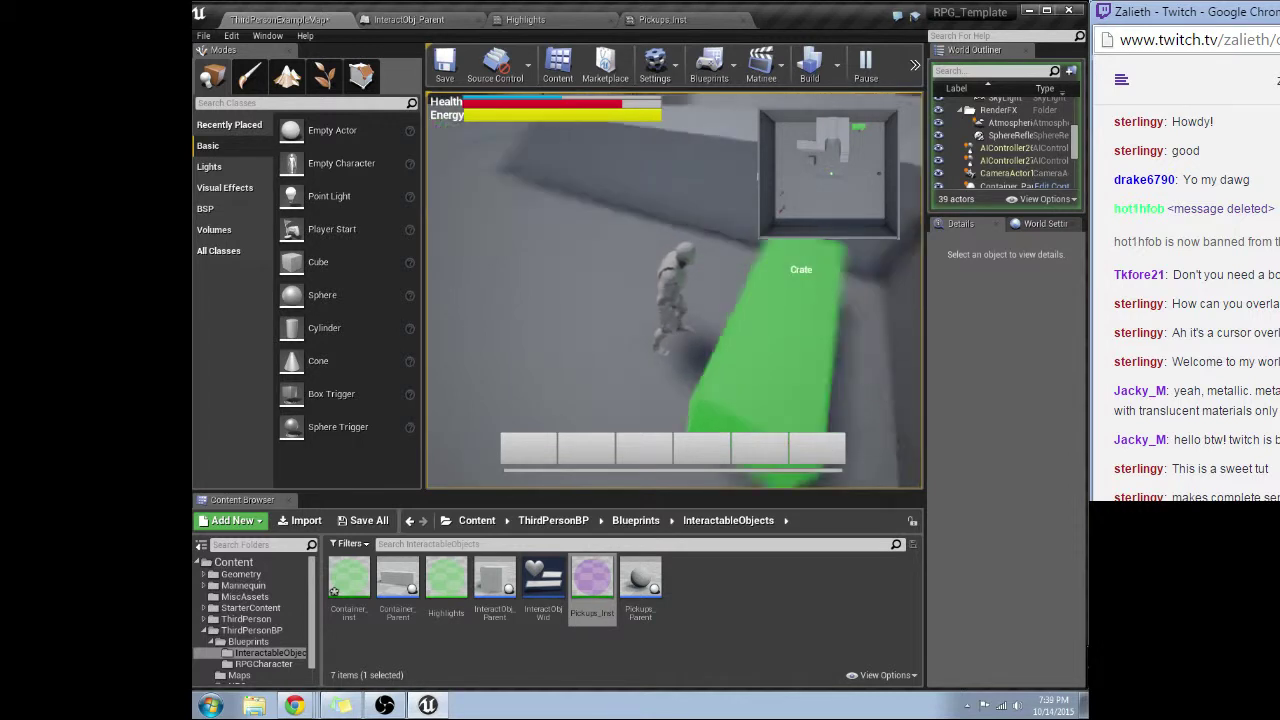
Run from the Crate to the Third Person floor text and back to recheck its highlight on leaving and returning
key(w)
key(w)
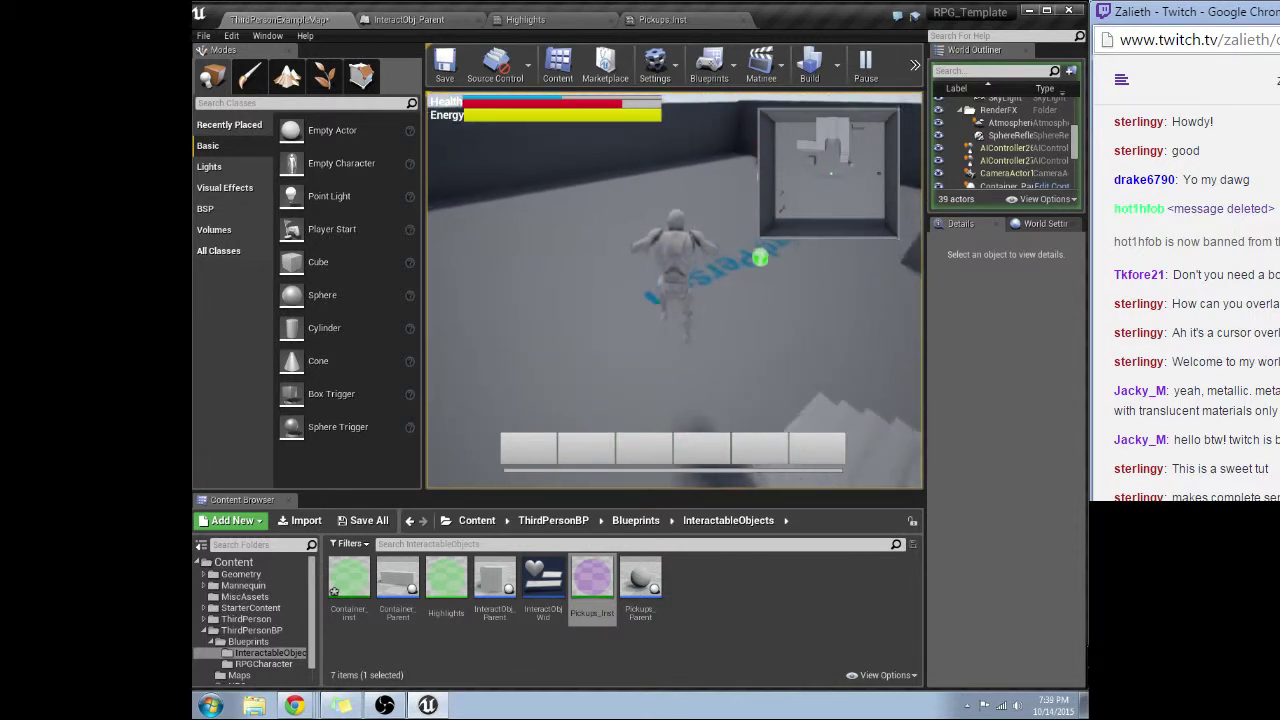
key(w)
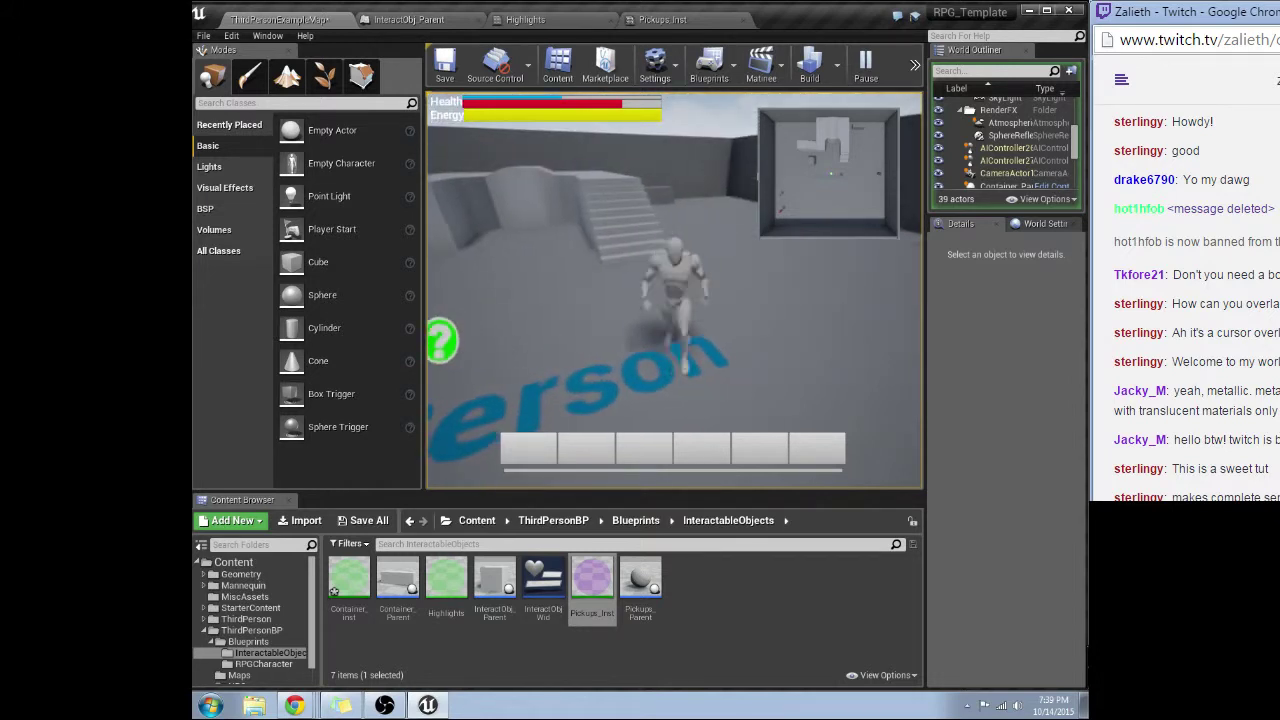
key(w)
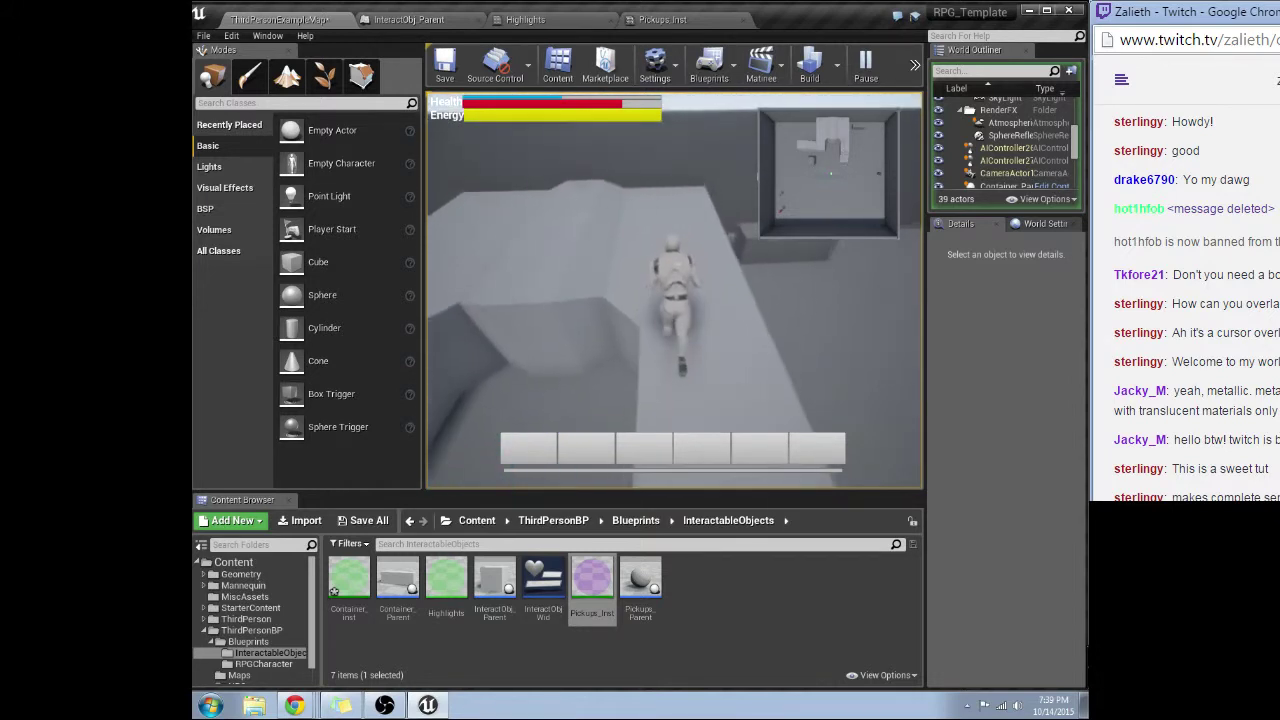
key(s)
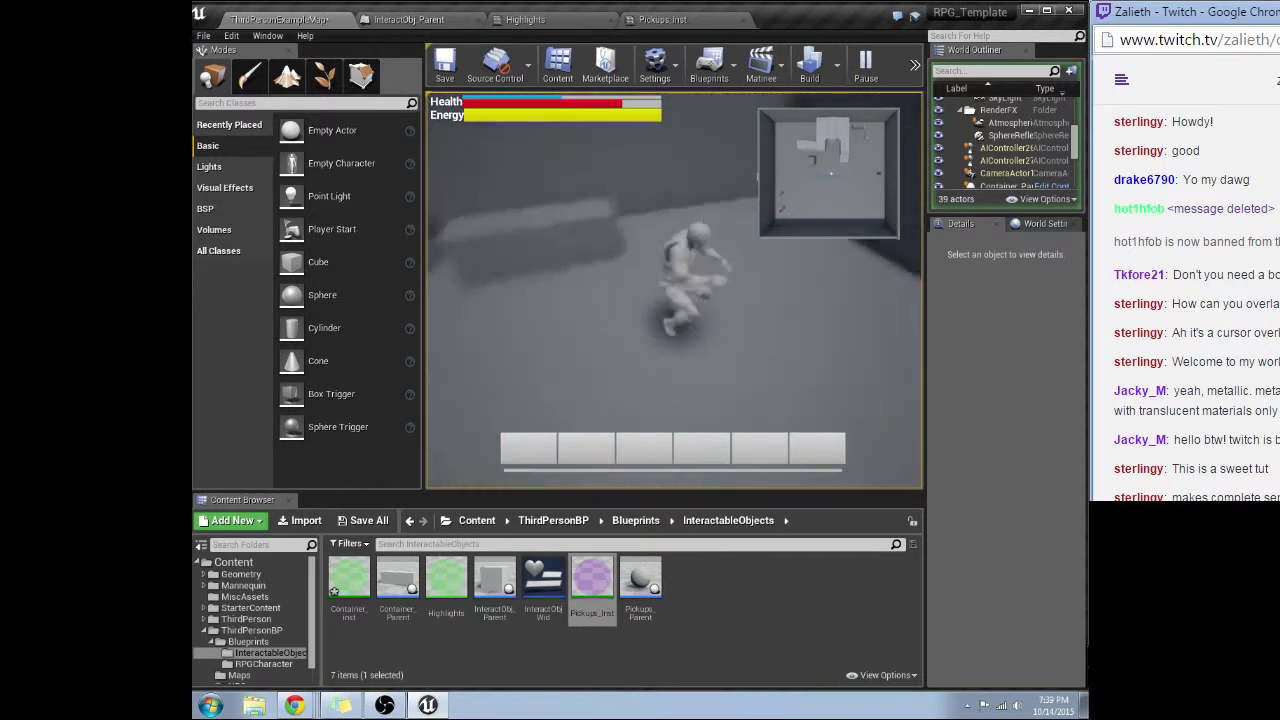
key(w)
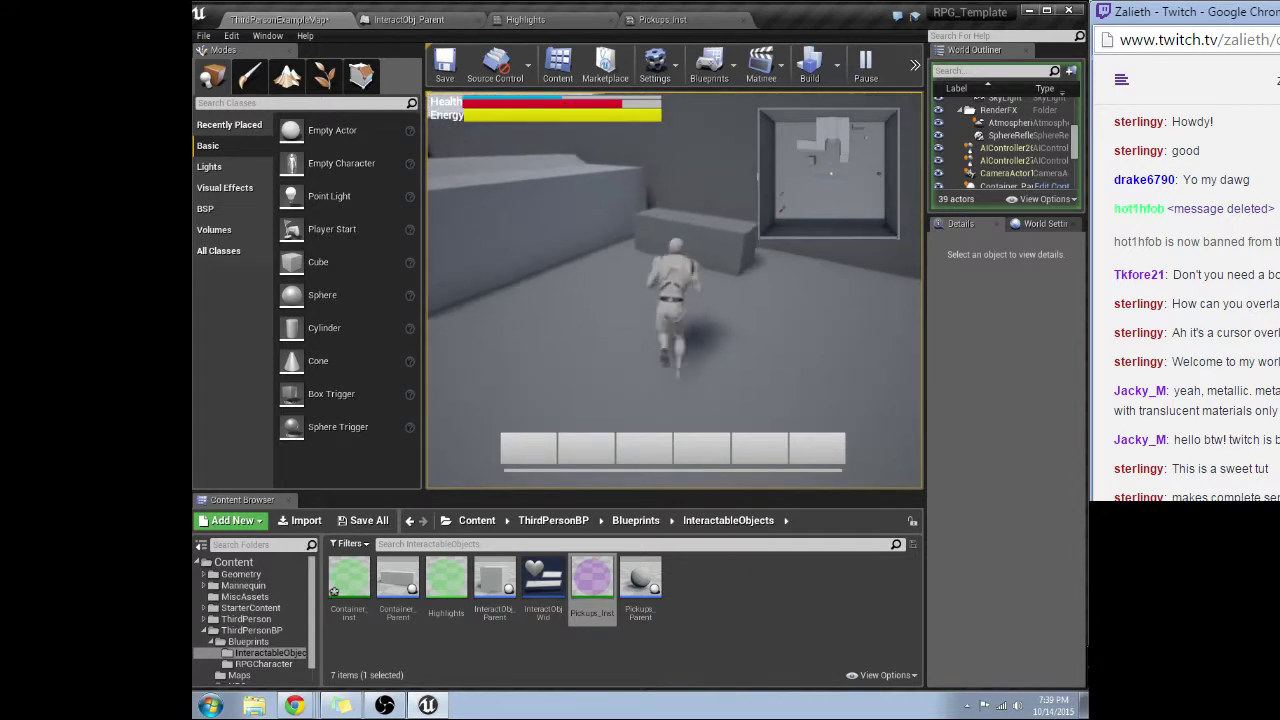
key(s)
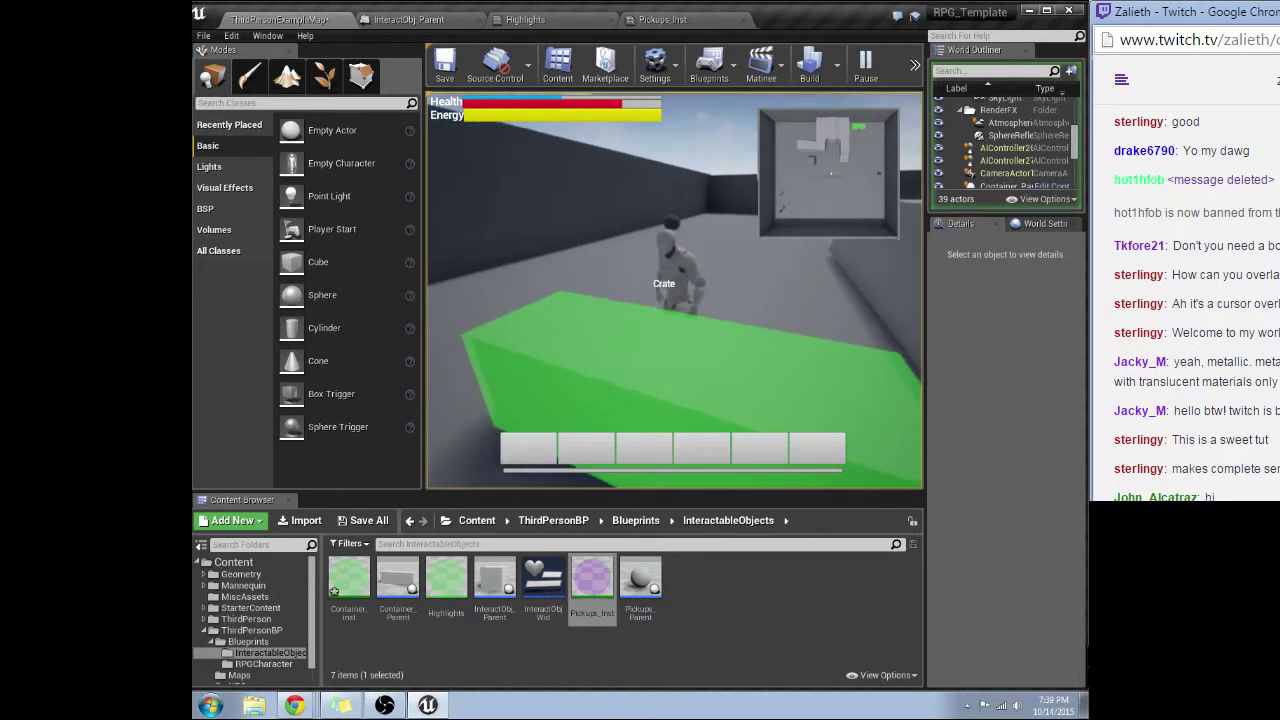
key(w)
key(w)
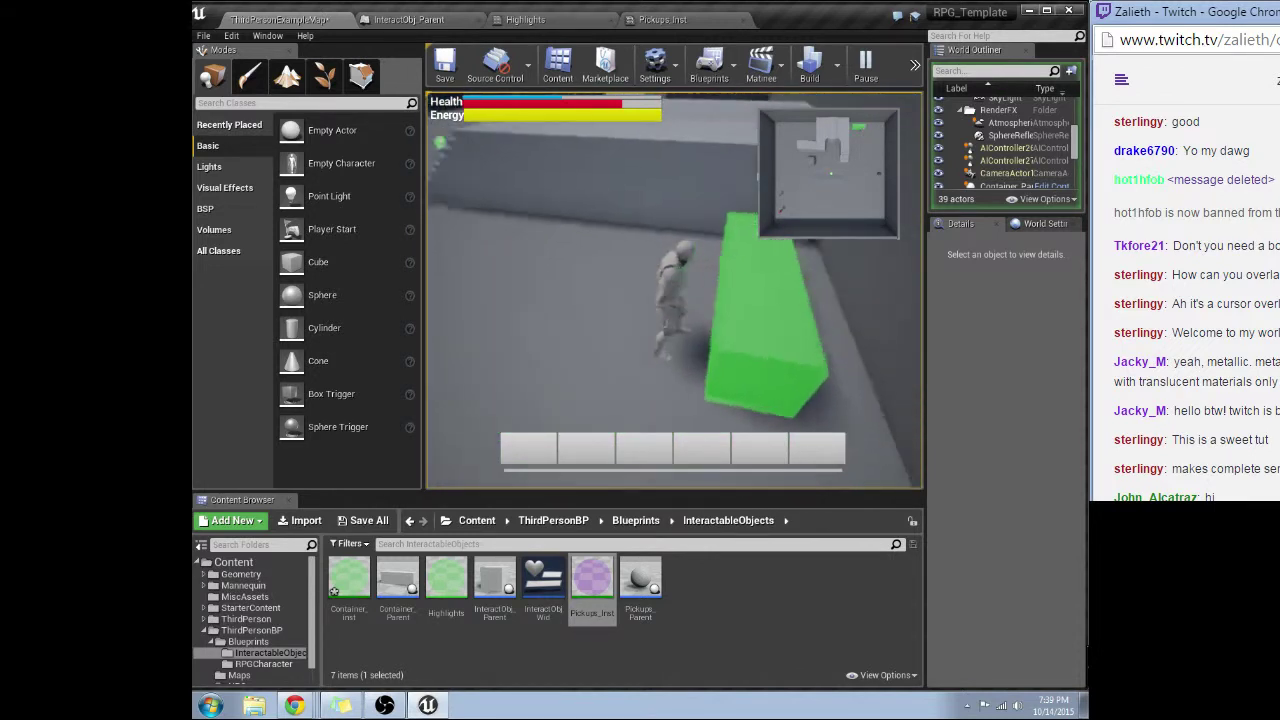
Leave the Crate, cross the raised platform and run to the Loot sphere to compare its highlight
key(w)
key(w)
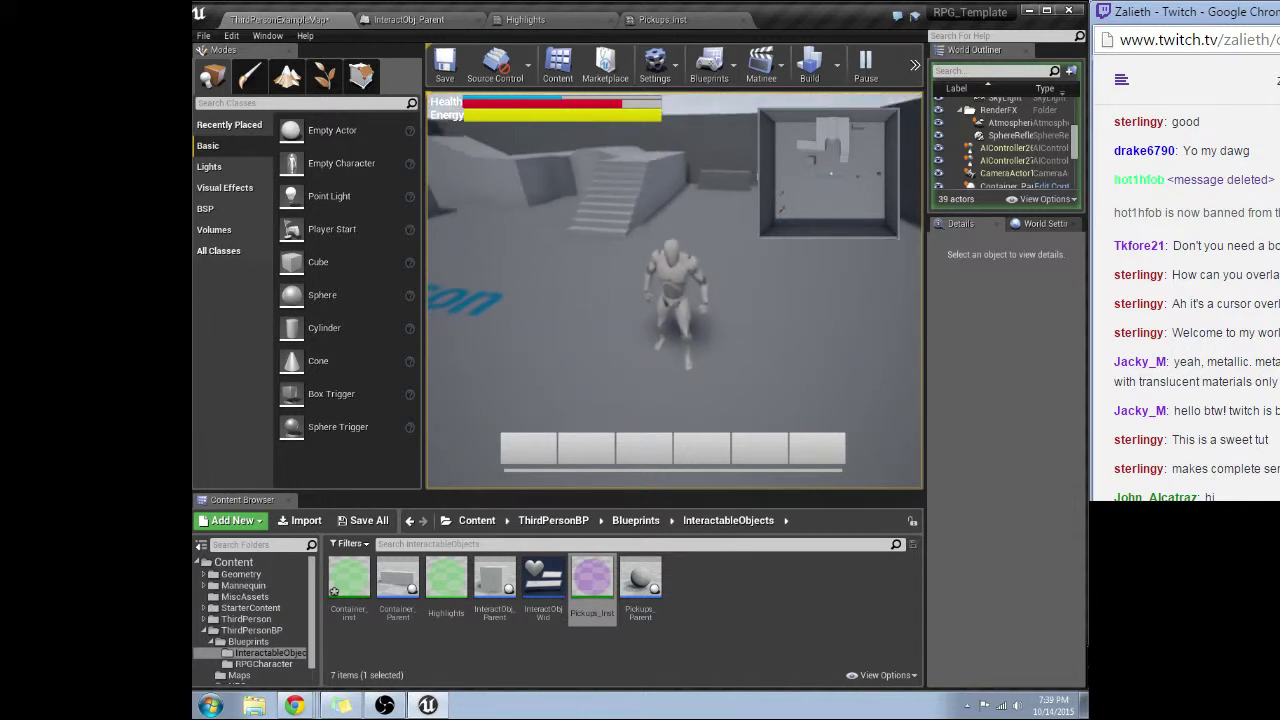
key(w)
key(w)
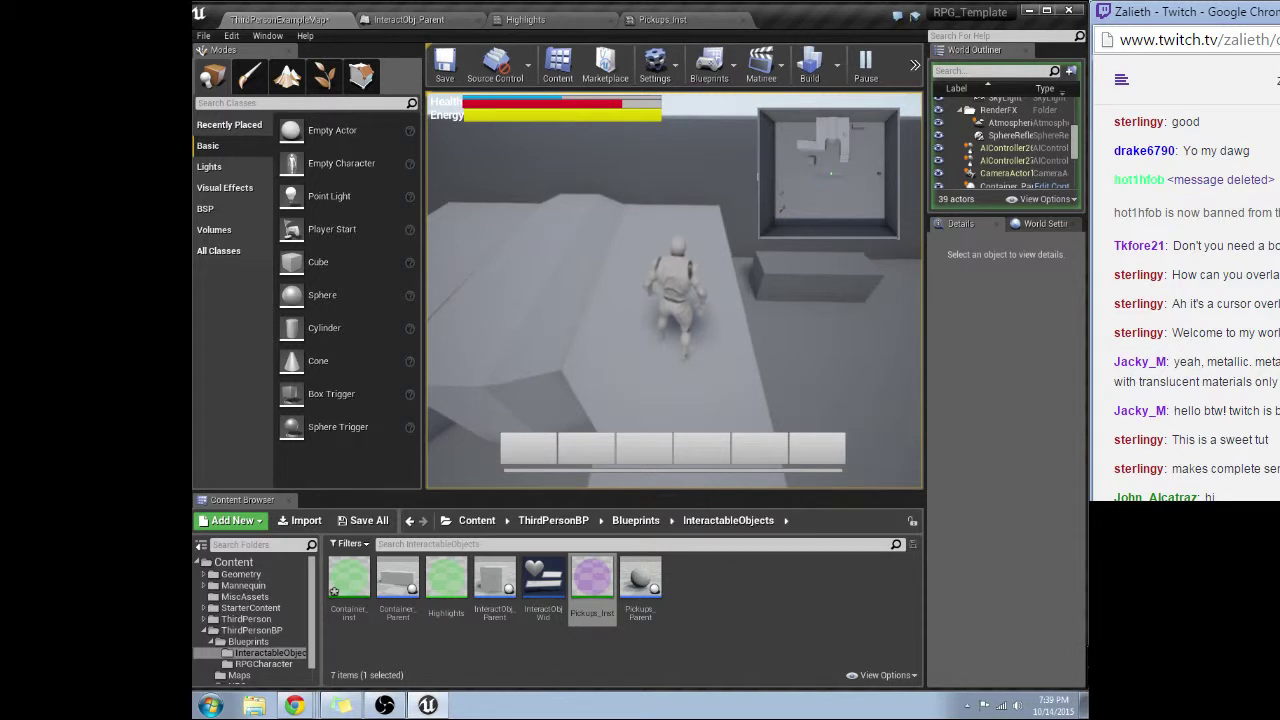
key(w)
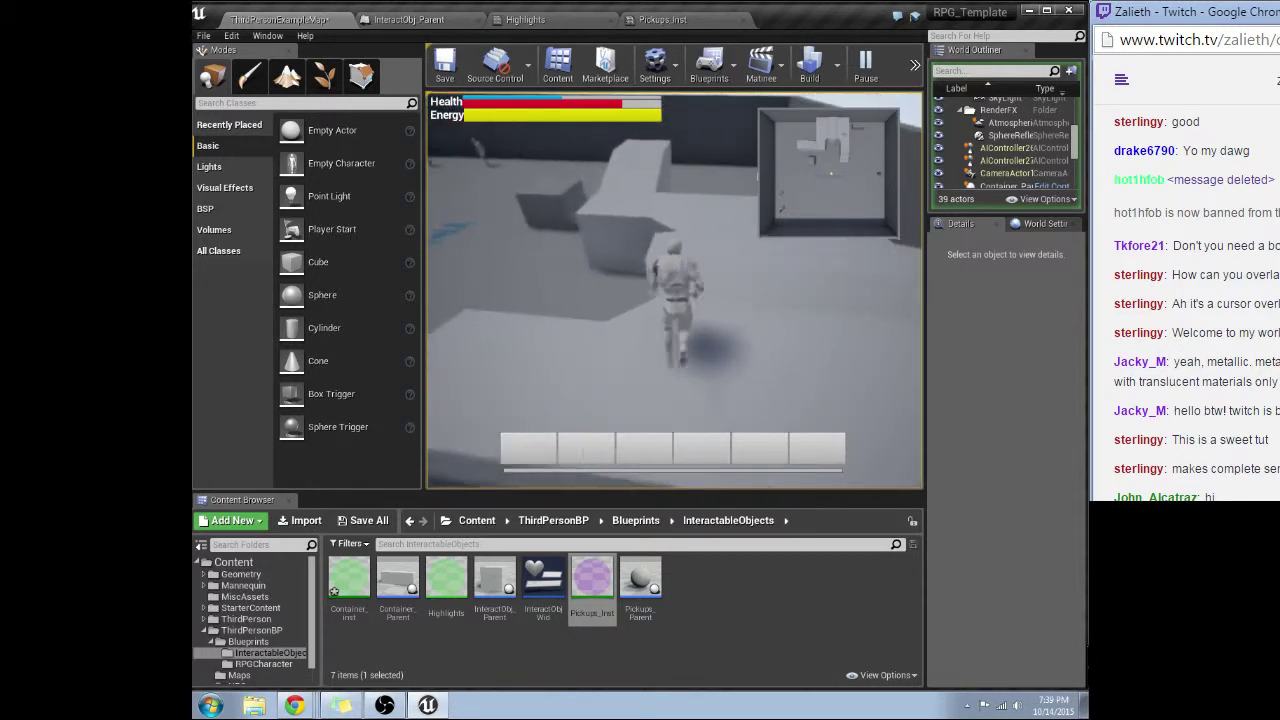
key(w)
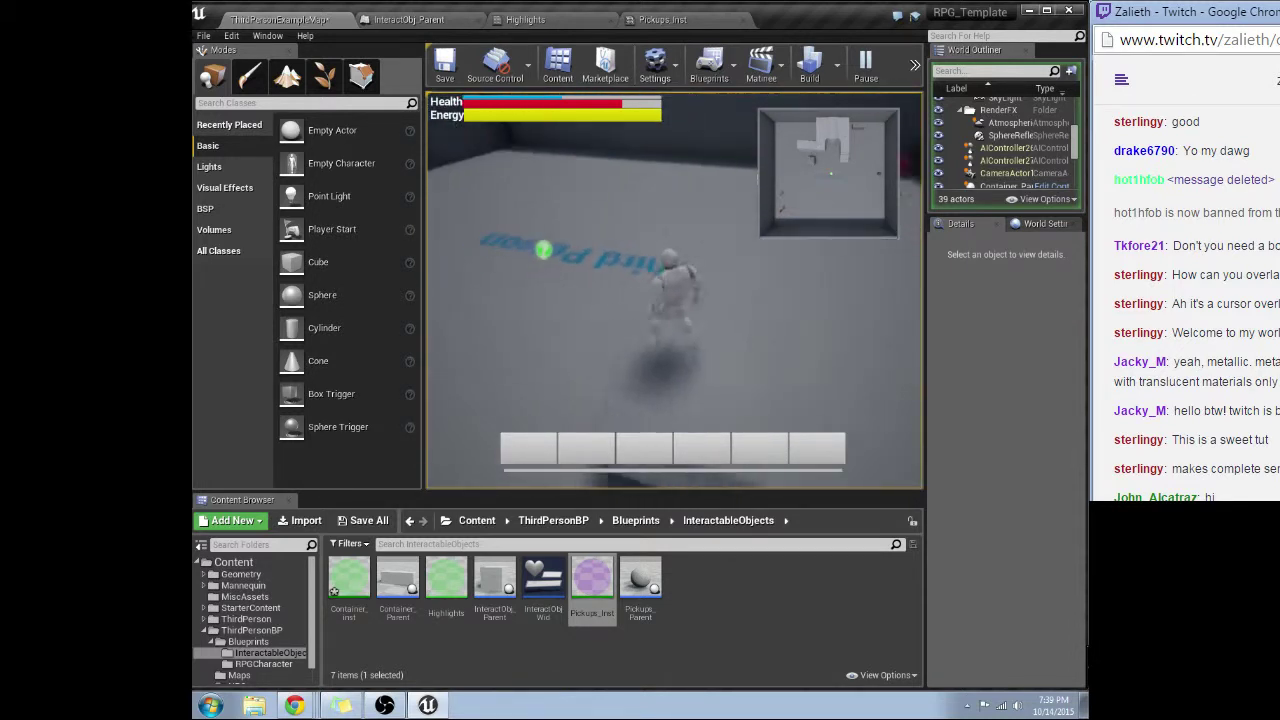
key(w)
key(space)
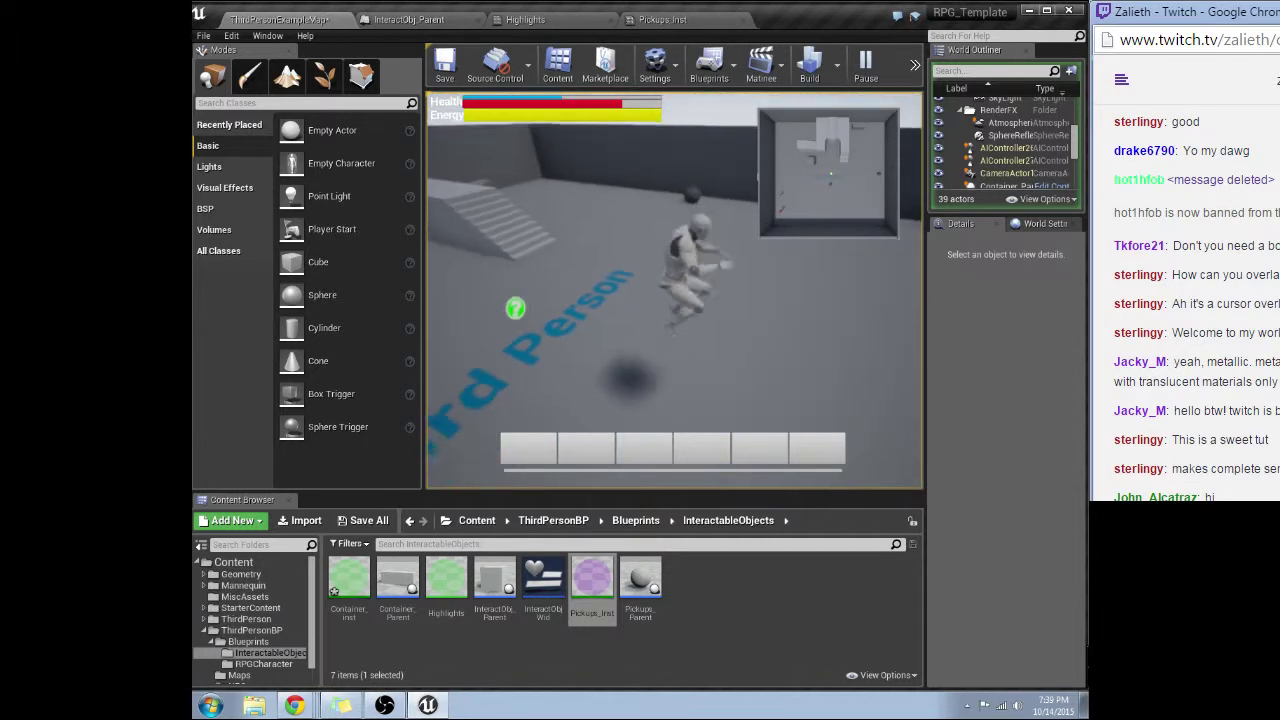
key(w)
key(w)
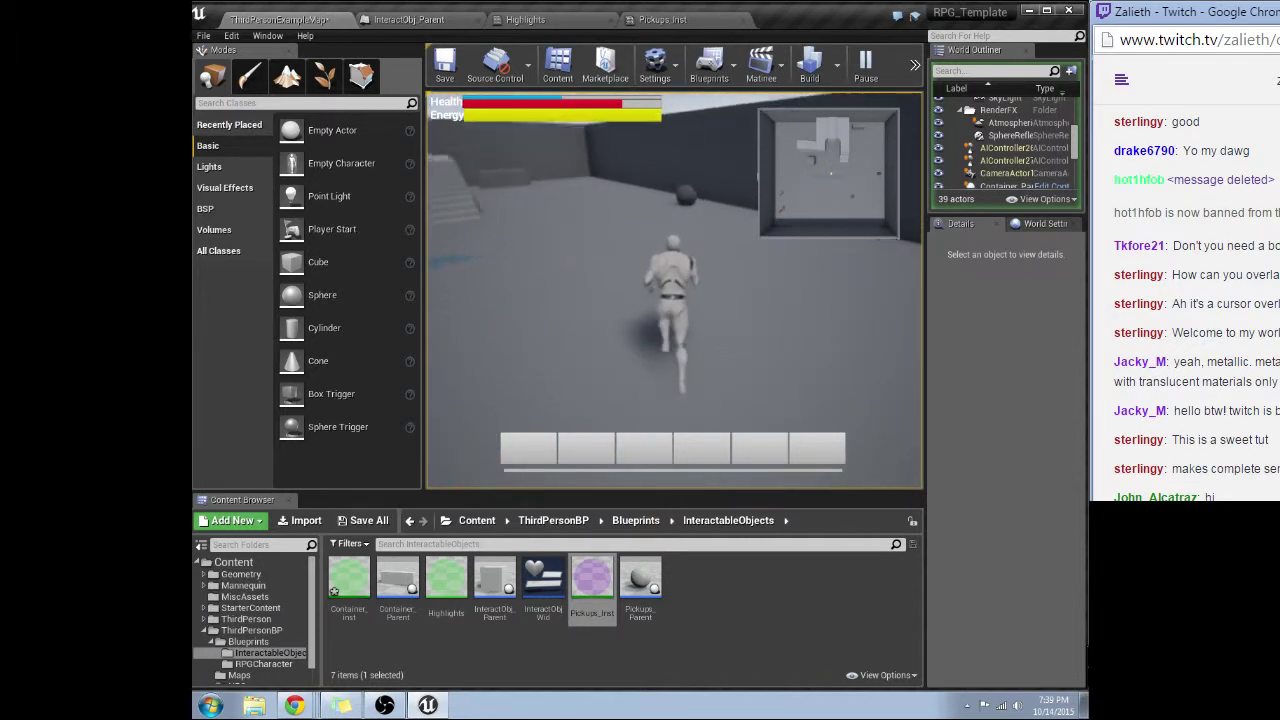
key(w)
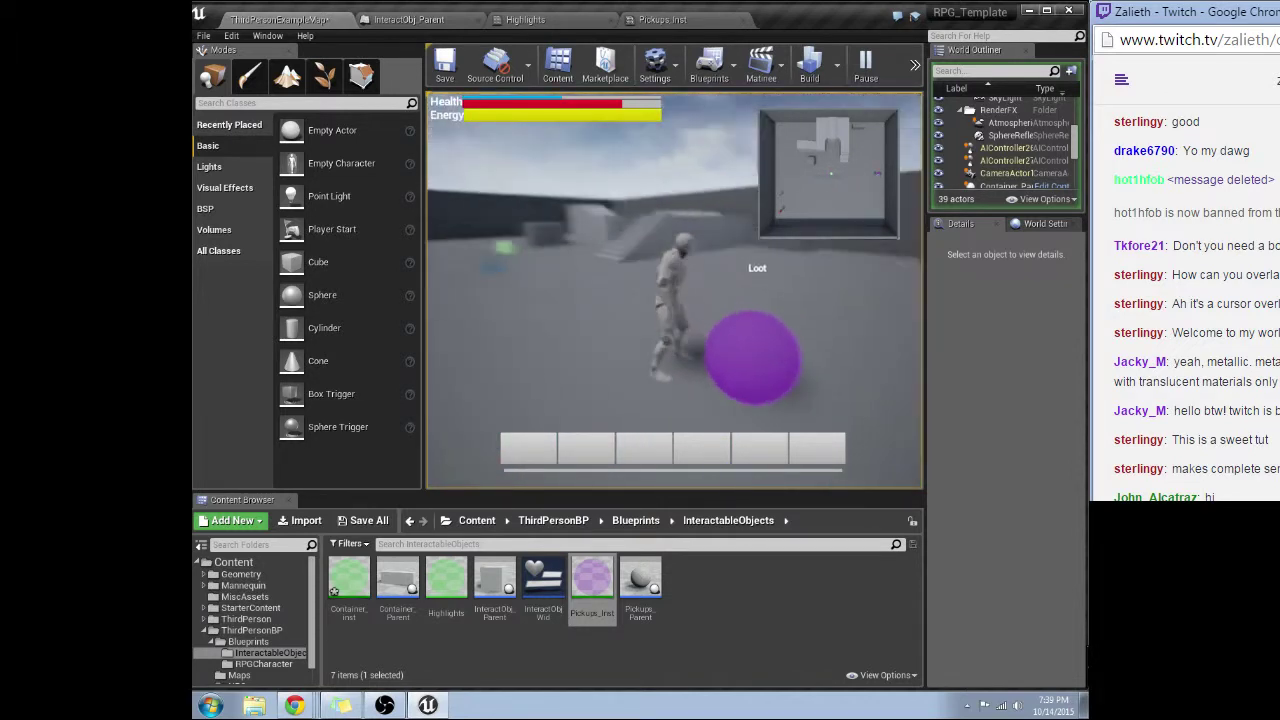
Back around the Loot sphere to view its highlight from several angles, and run off into the open floor
key(s)
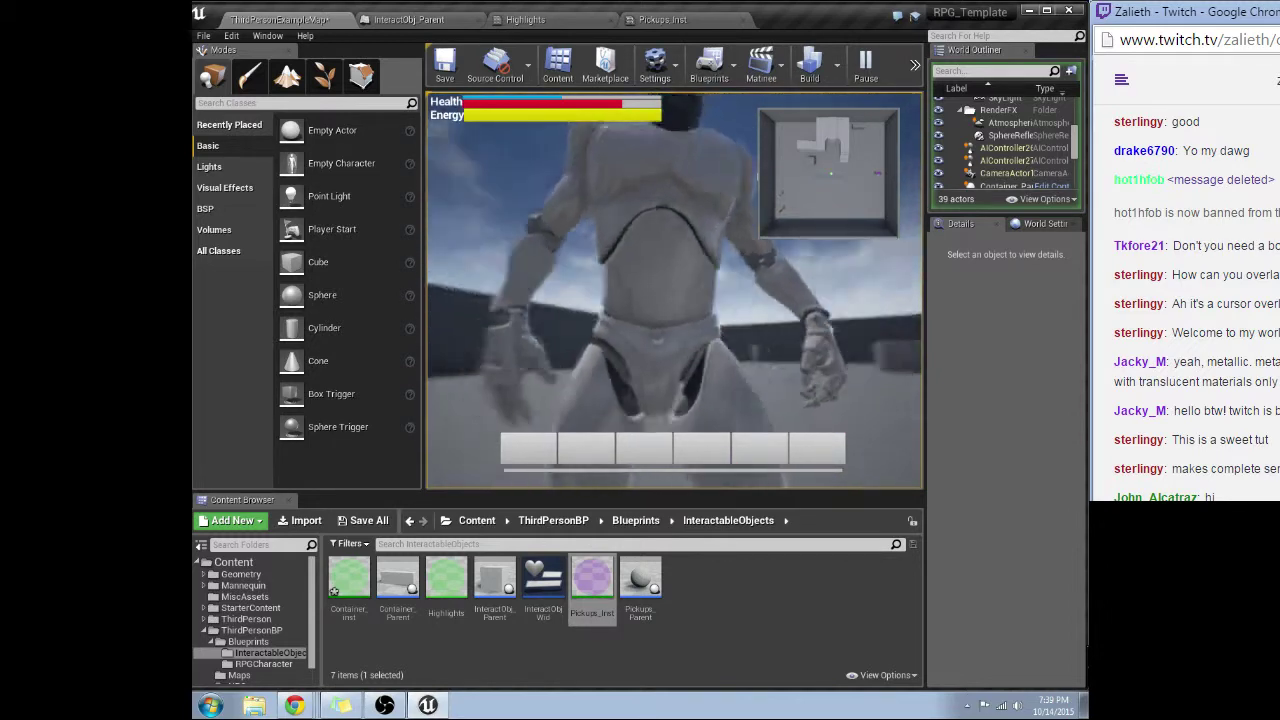
key(s)
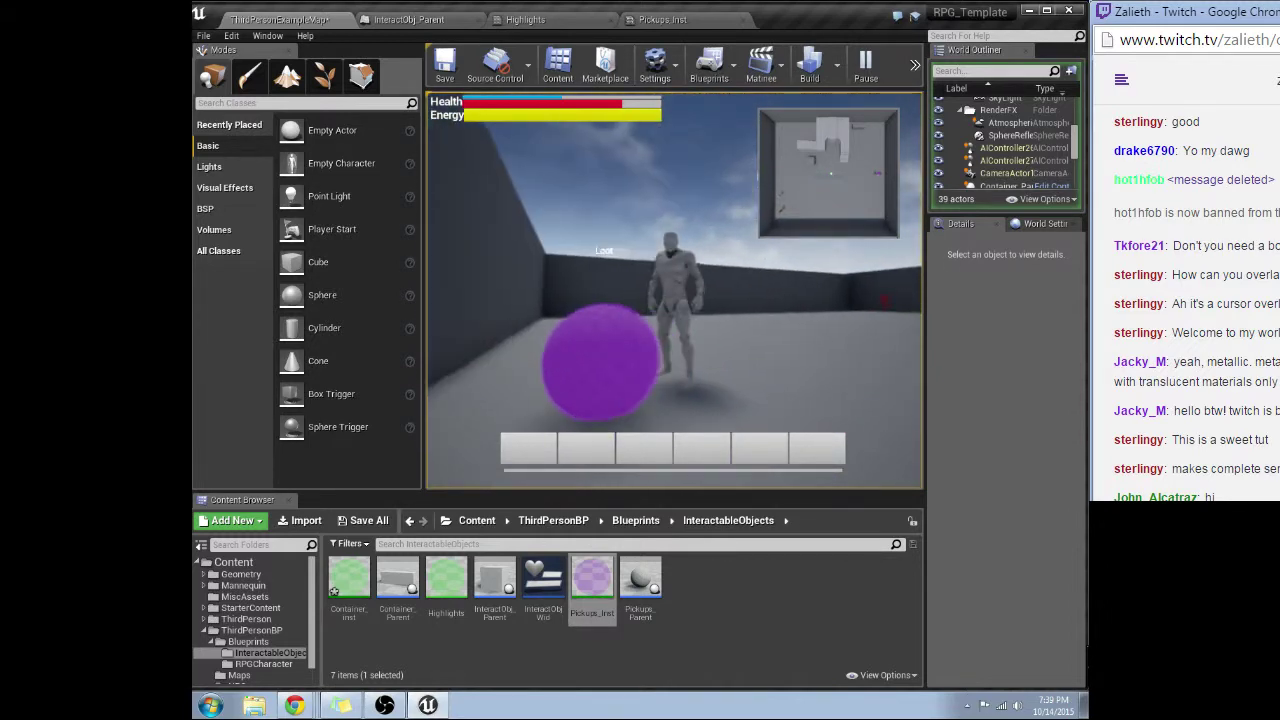
key(s)
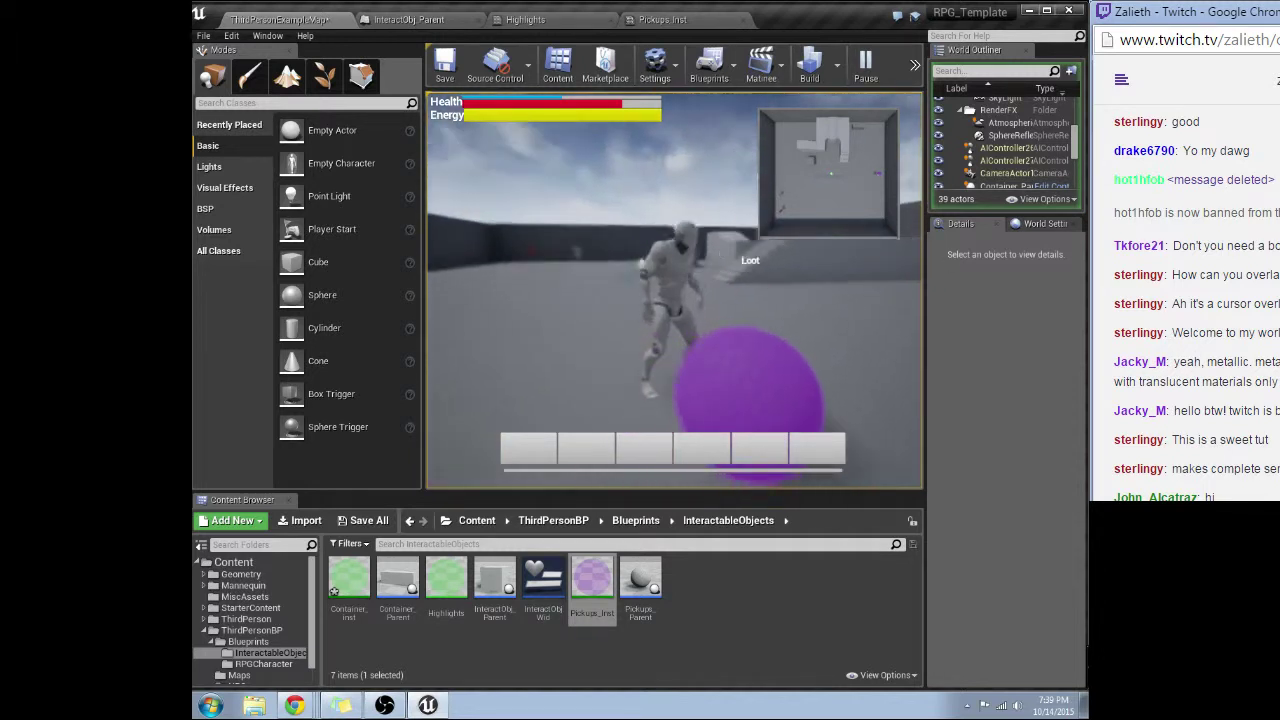
key(w)
key(w)
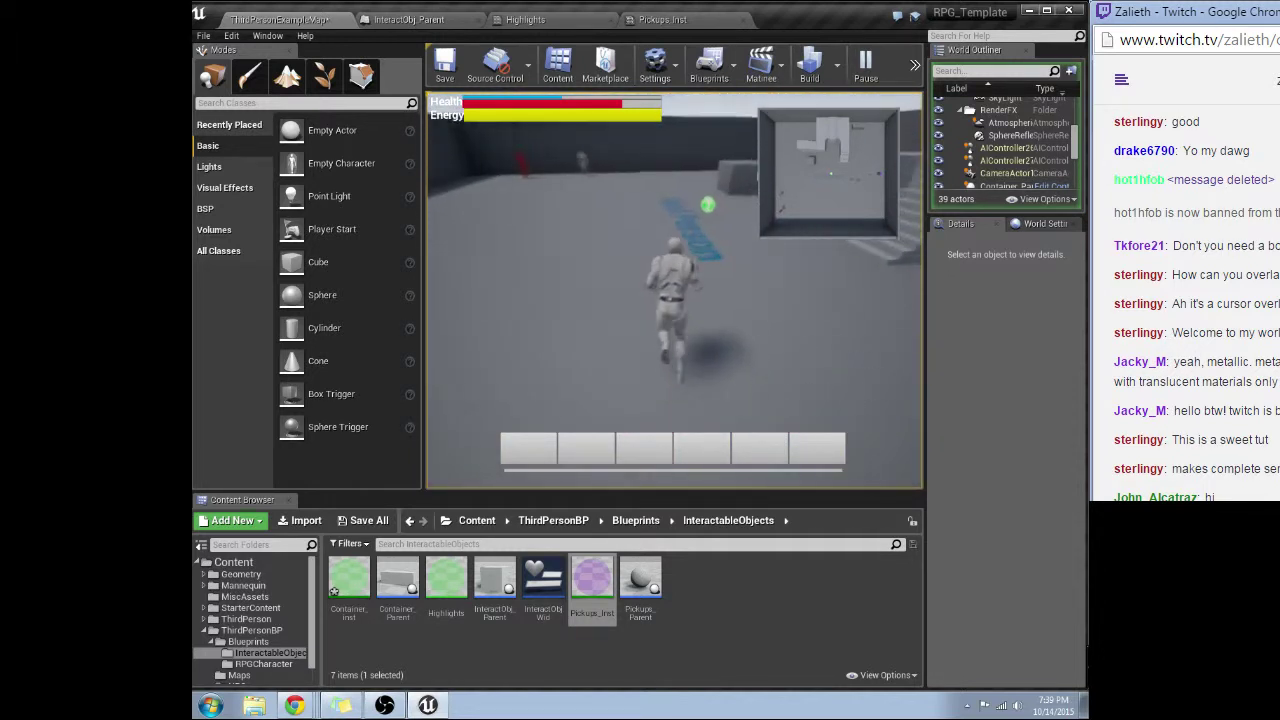
key(w)
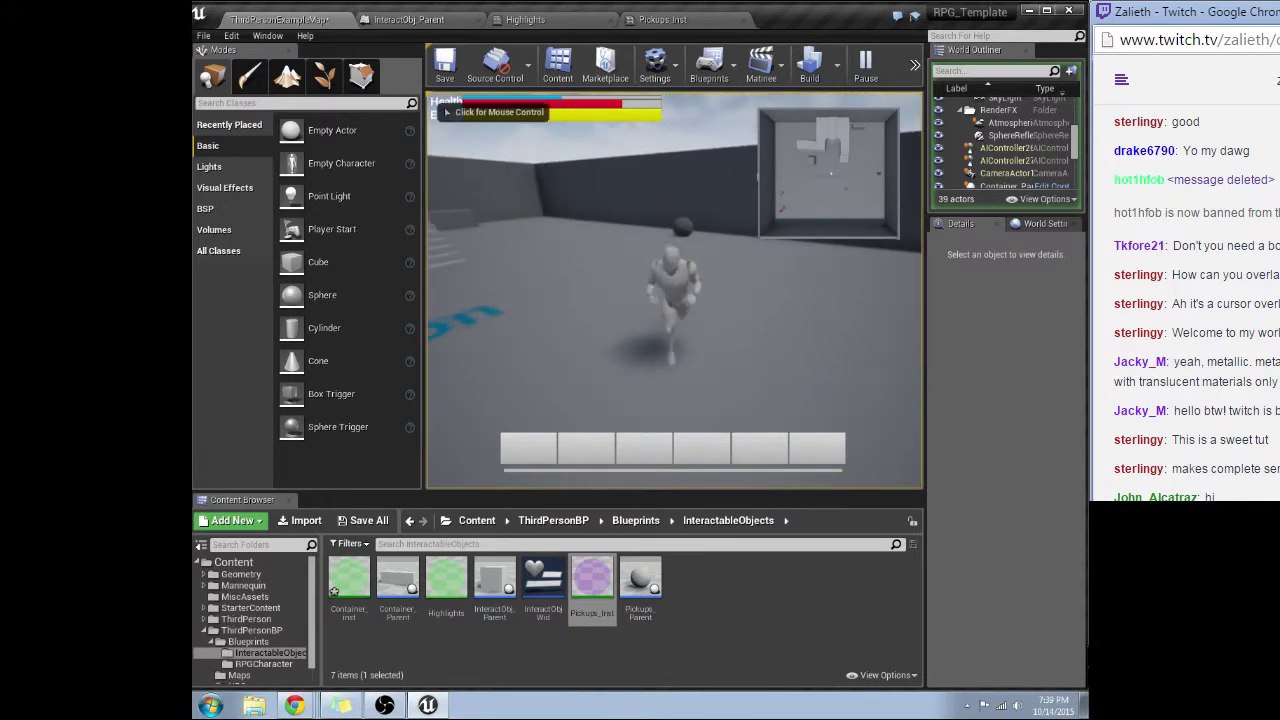
Stop the play session and focus the level view on the selected Container_Parent crate
key(Escape)
key(w)
right_drag(675, 290, 565, 335)
key(f)
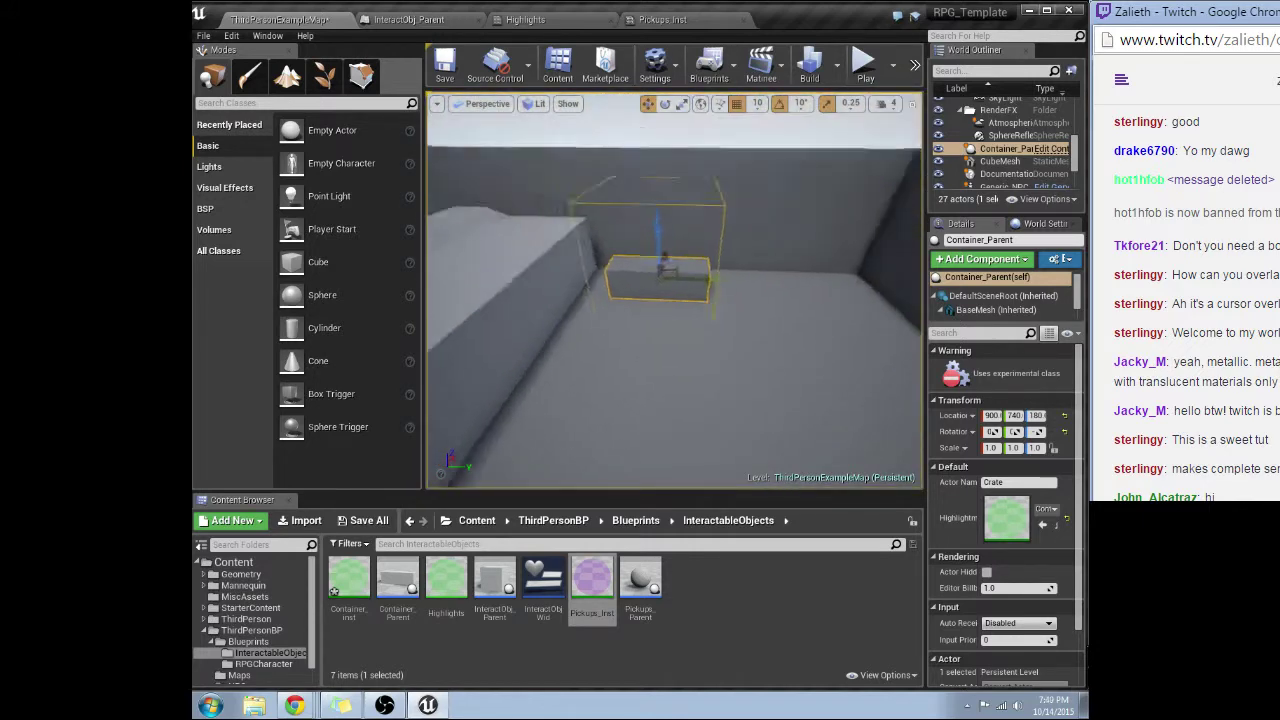
Review the Pickups_Inst instance, the InteractObj_Parent blueprint and the Highlights material graph, and return to the ThirdPersonExampleMap level
click(660, 30)
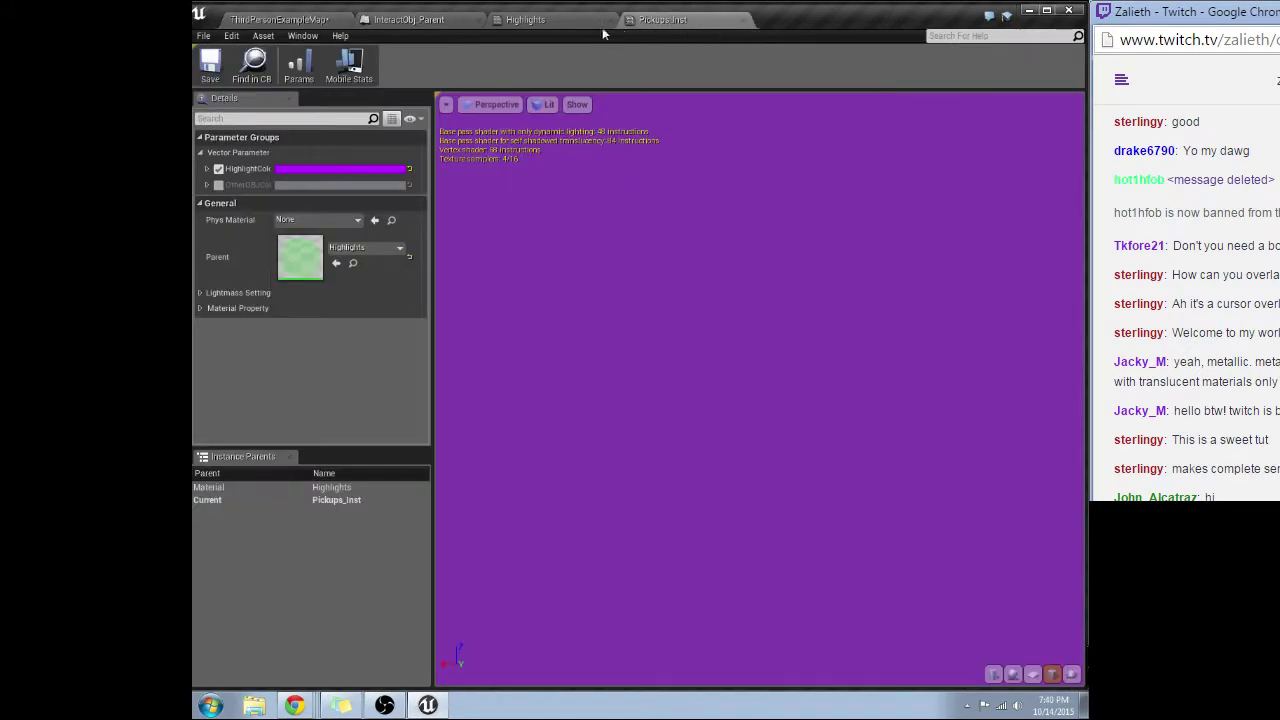
click(563, 20)
click(409, 20)
click(525, 20)
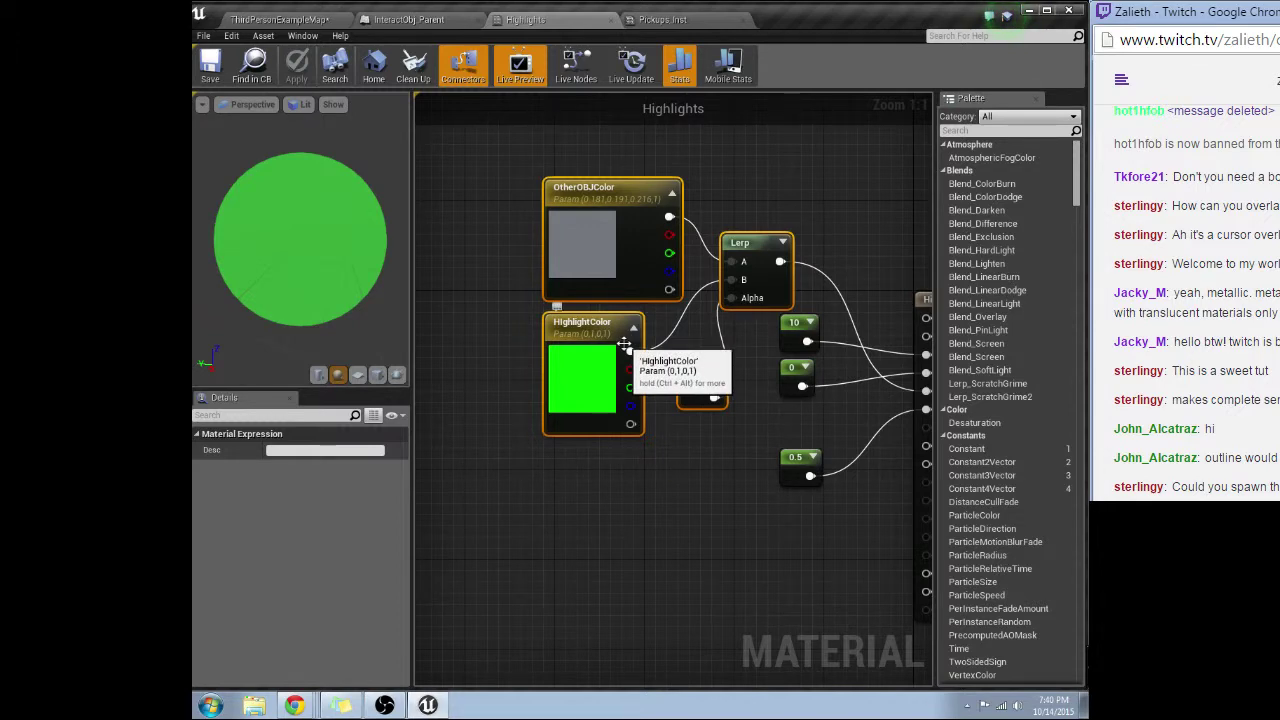
click(282, 19)
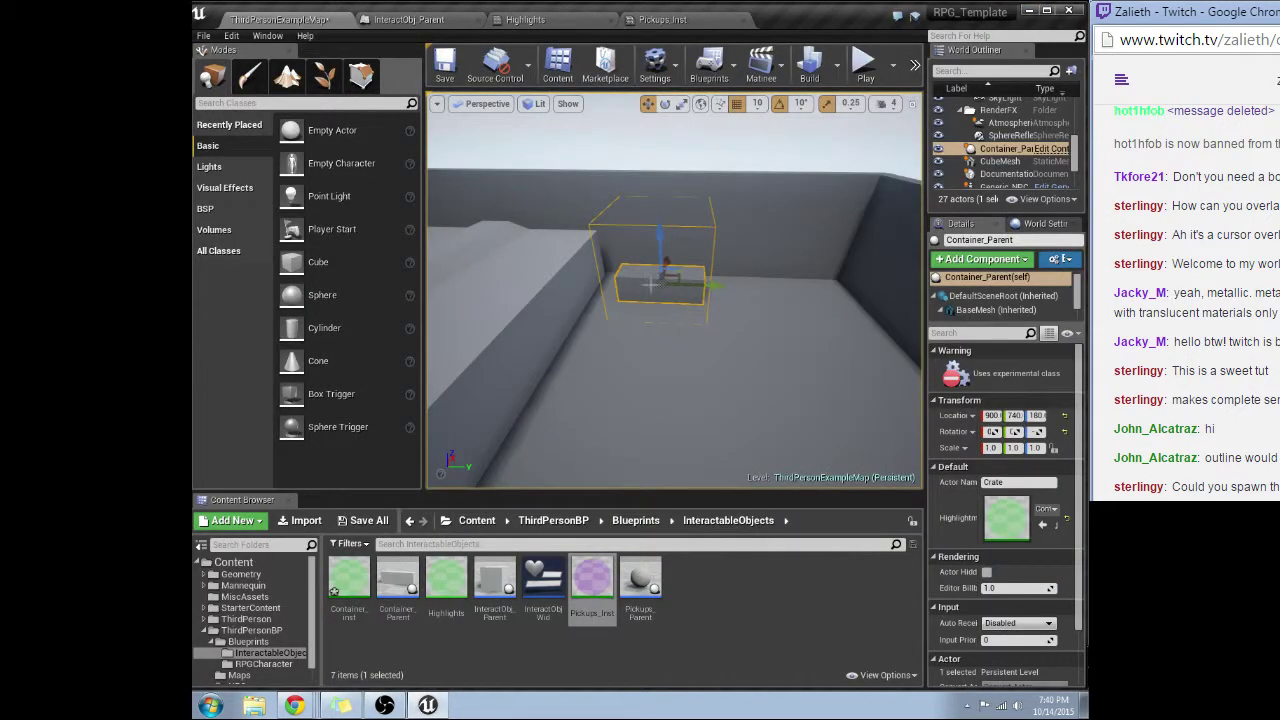
right_drag(675, 290, 553, 328)
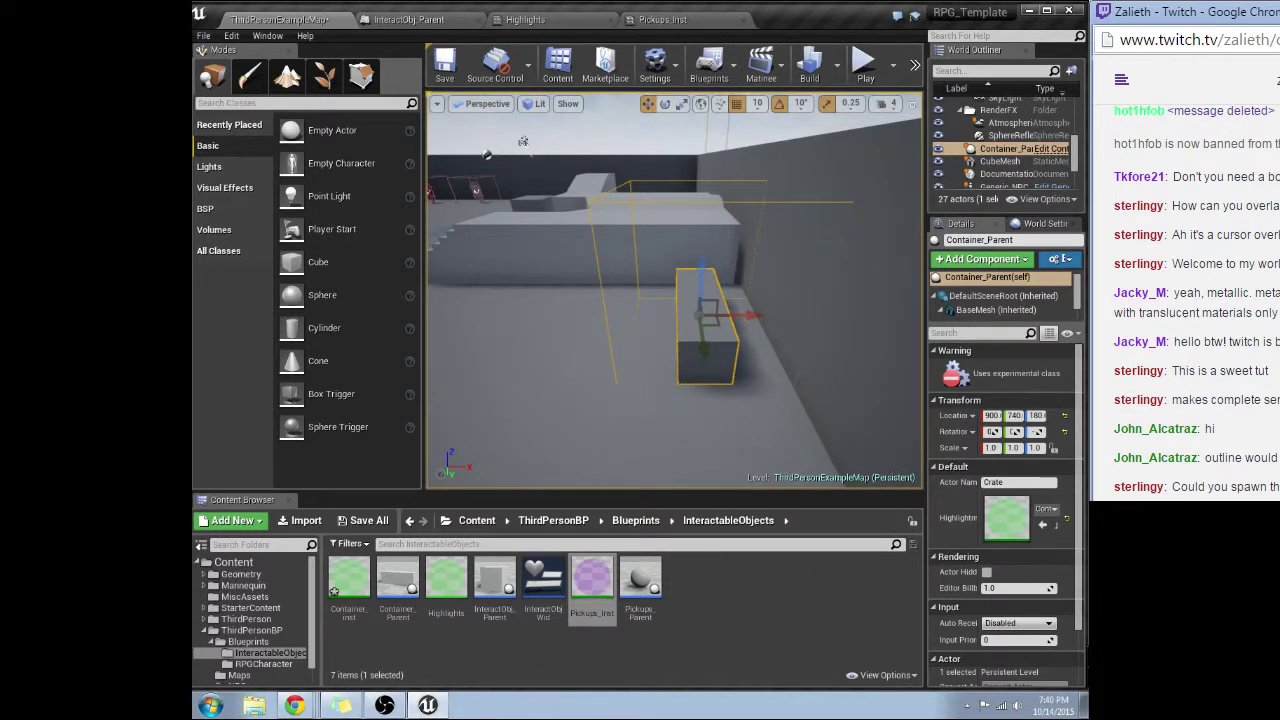
right_drag(522, 141, 533, 151)
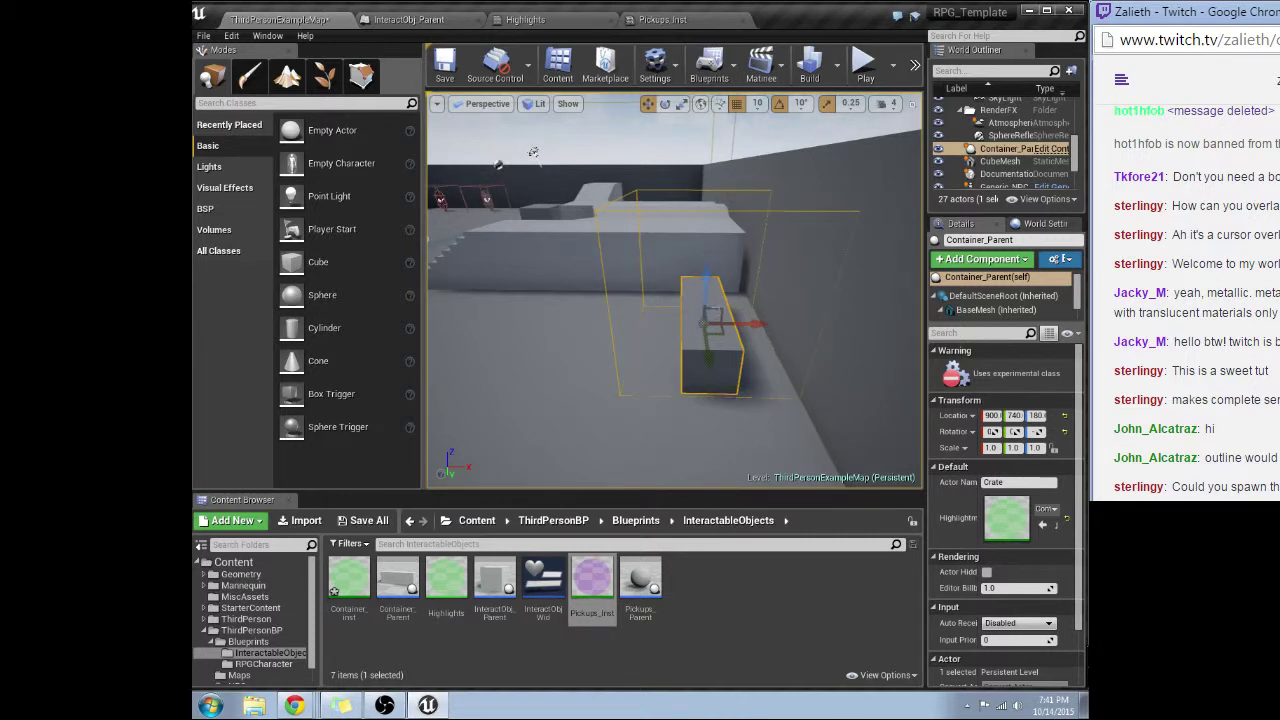
right_drag(674, 300, 860, 250)
right_drag(537, 132, 774, 274)
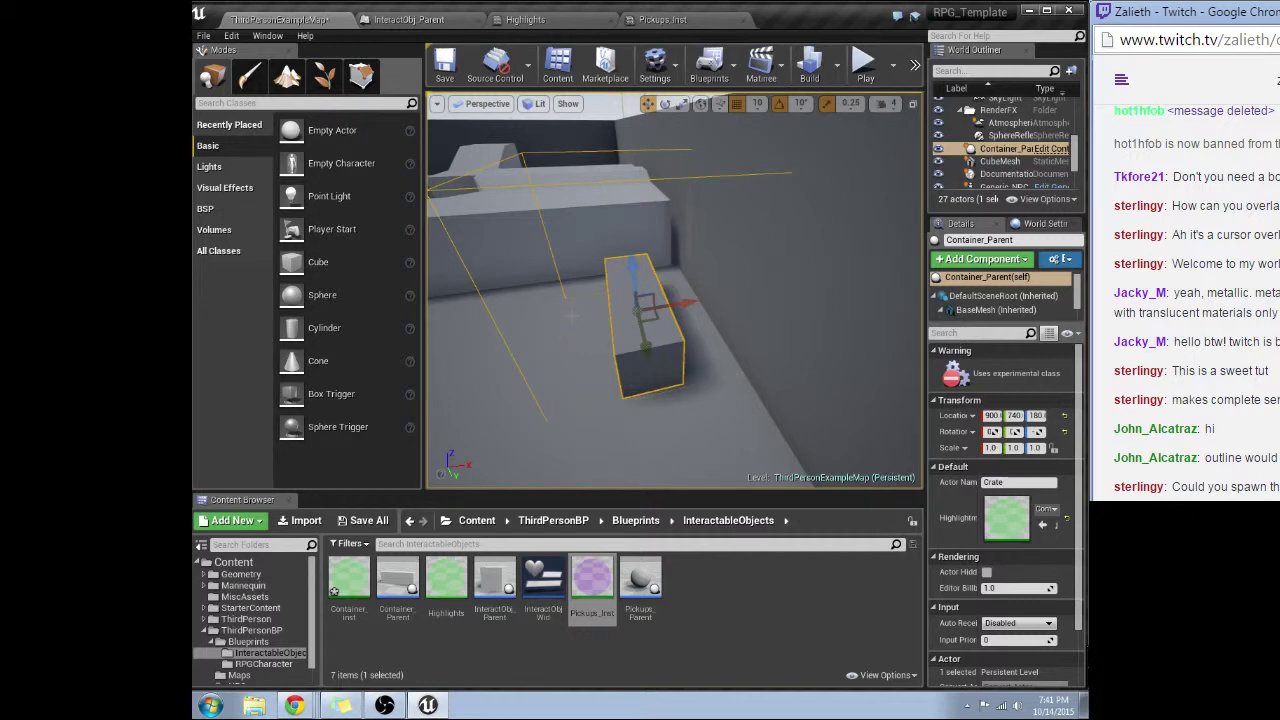
right_drag(639, 311, 832, 365)
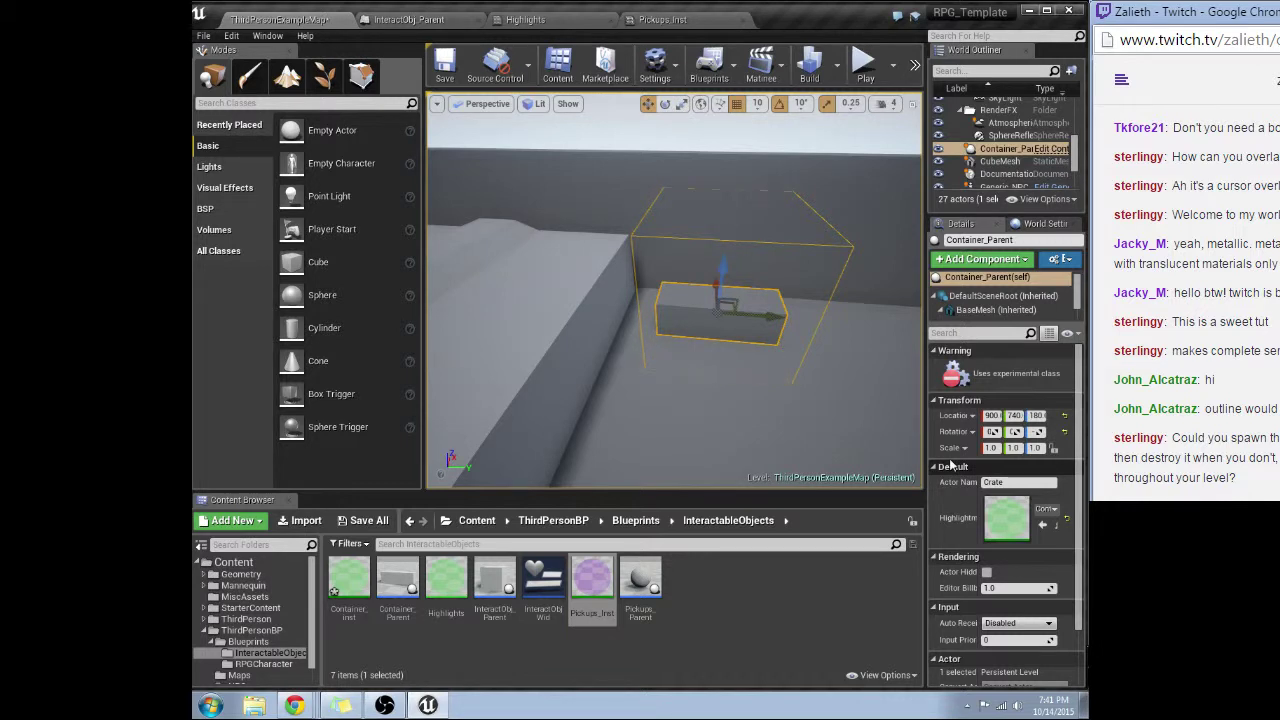
right_drag(828, 385, 800, 410)
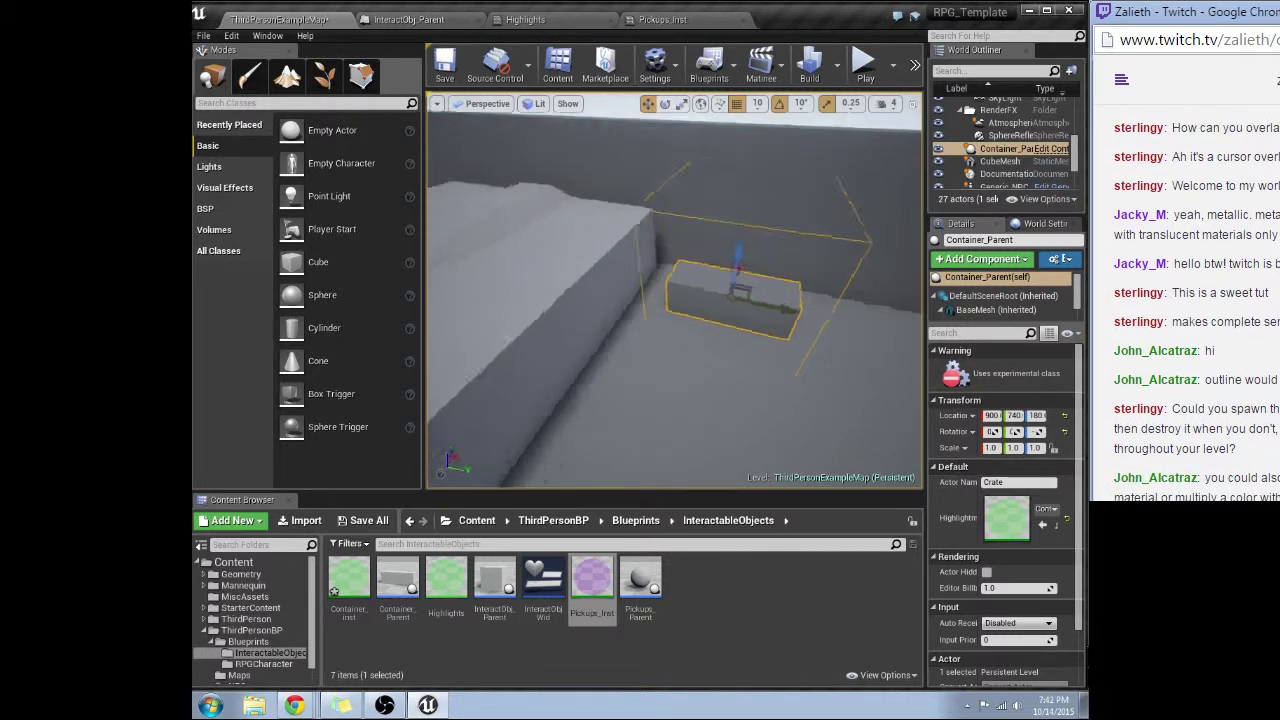
right_drag(737, 277, 595, 302)
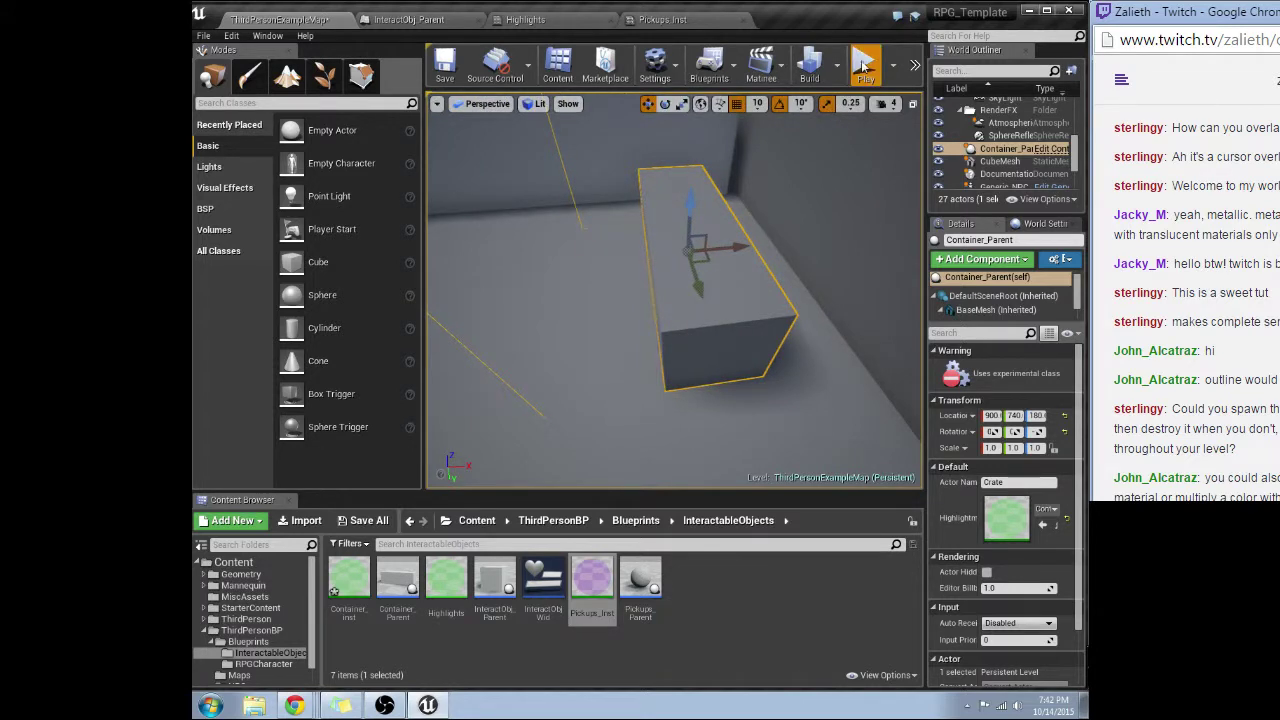
click(865, 65)
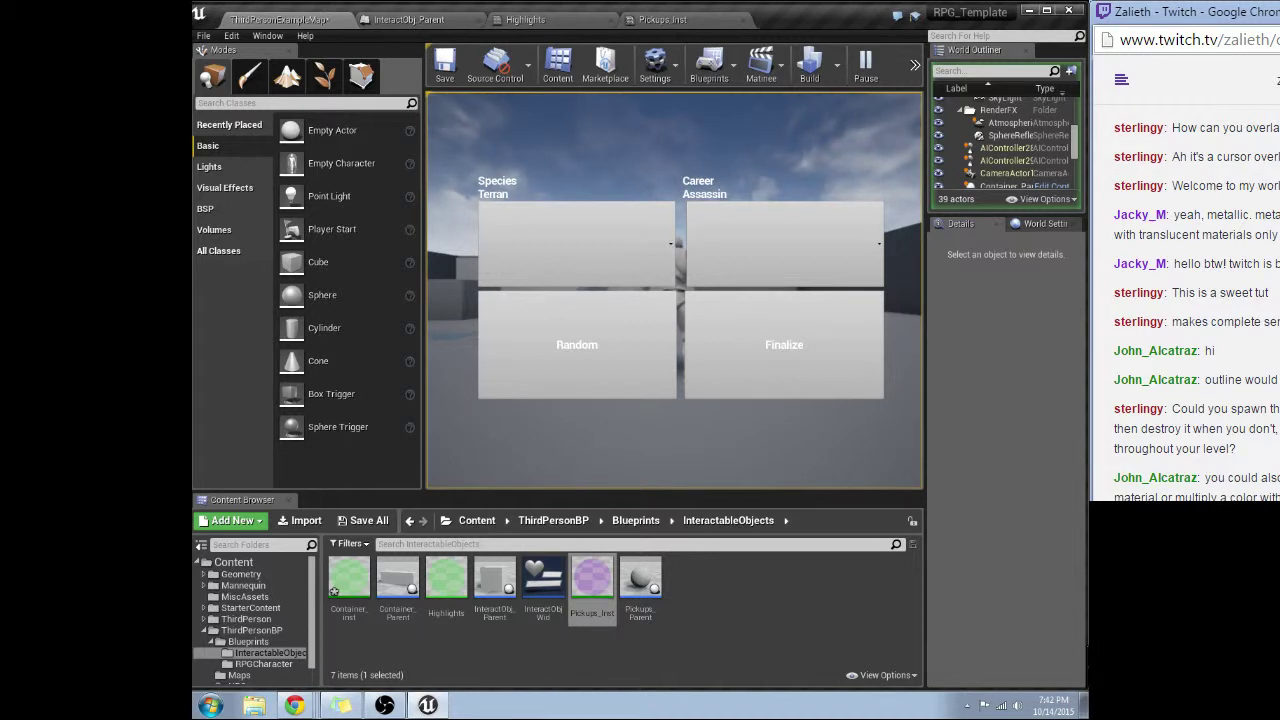
key(shift+F1)
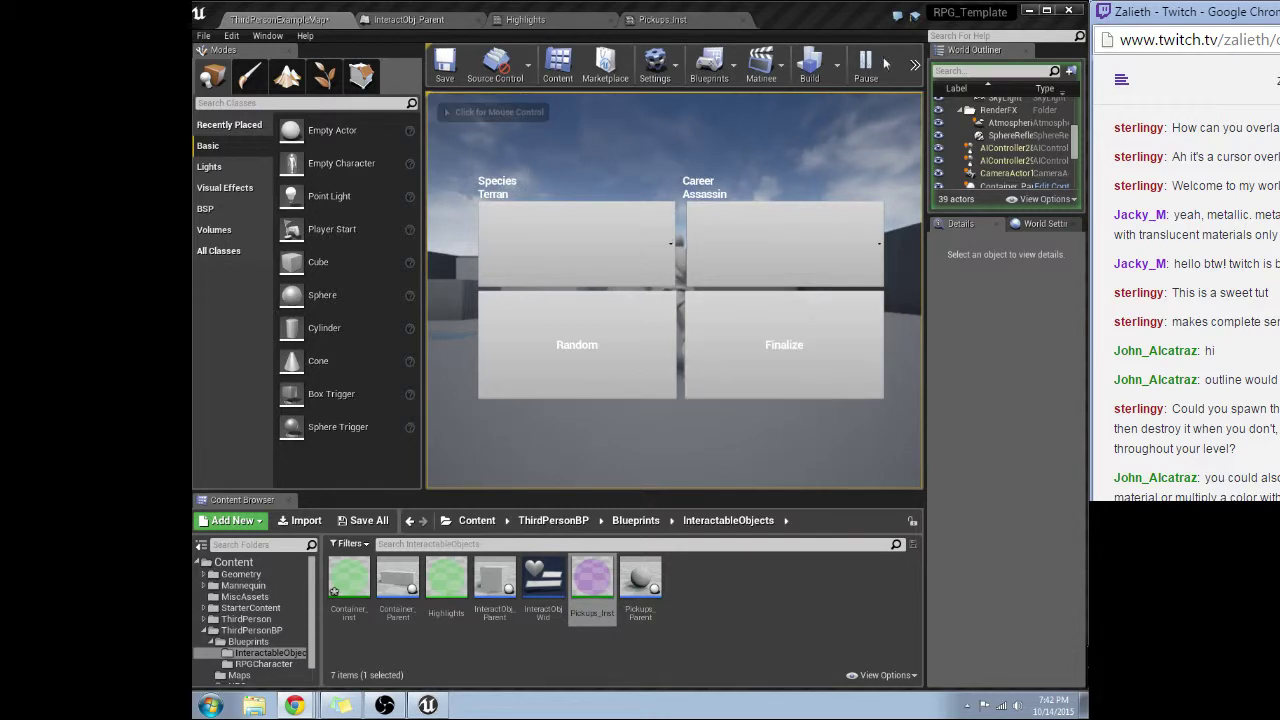
click(933, 94)
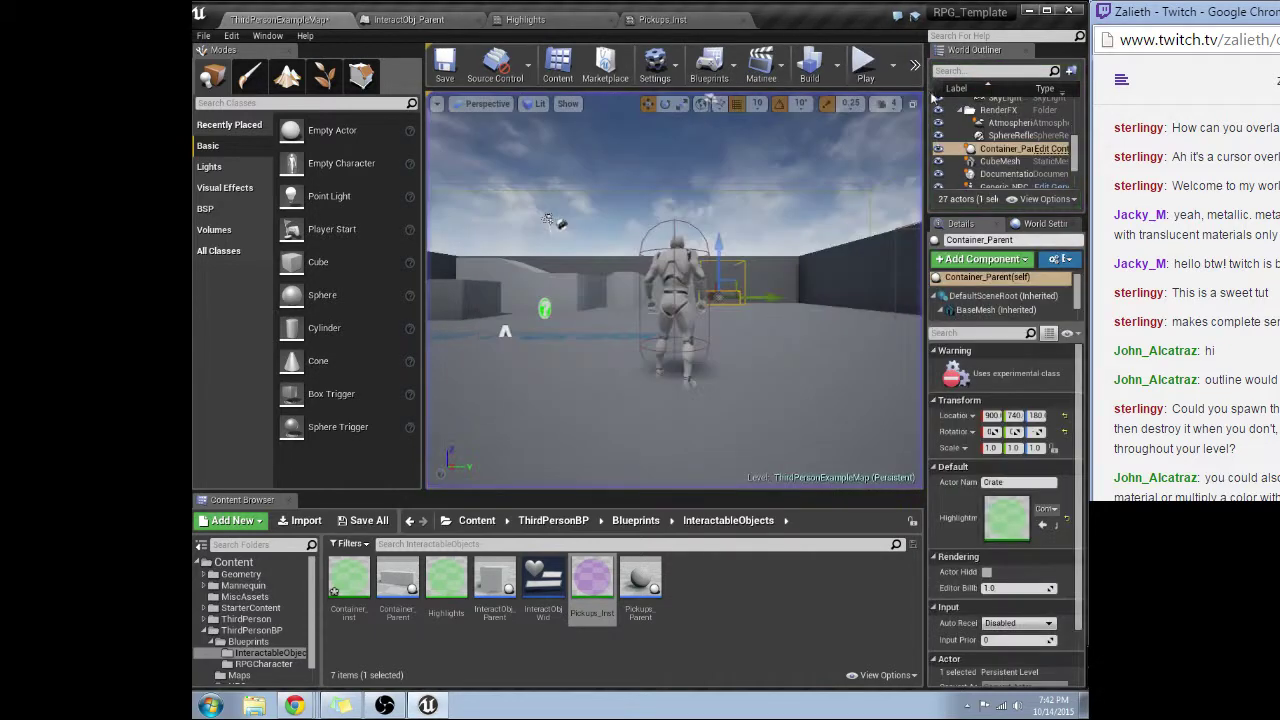
Start a play session, finalize the character selection and run to the Crate to check its highlight
click(864, 66)
click(766, 349)
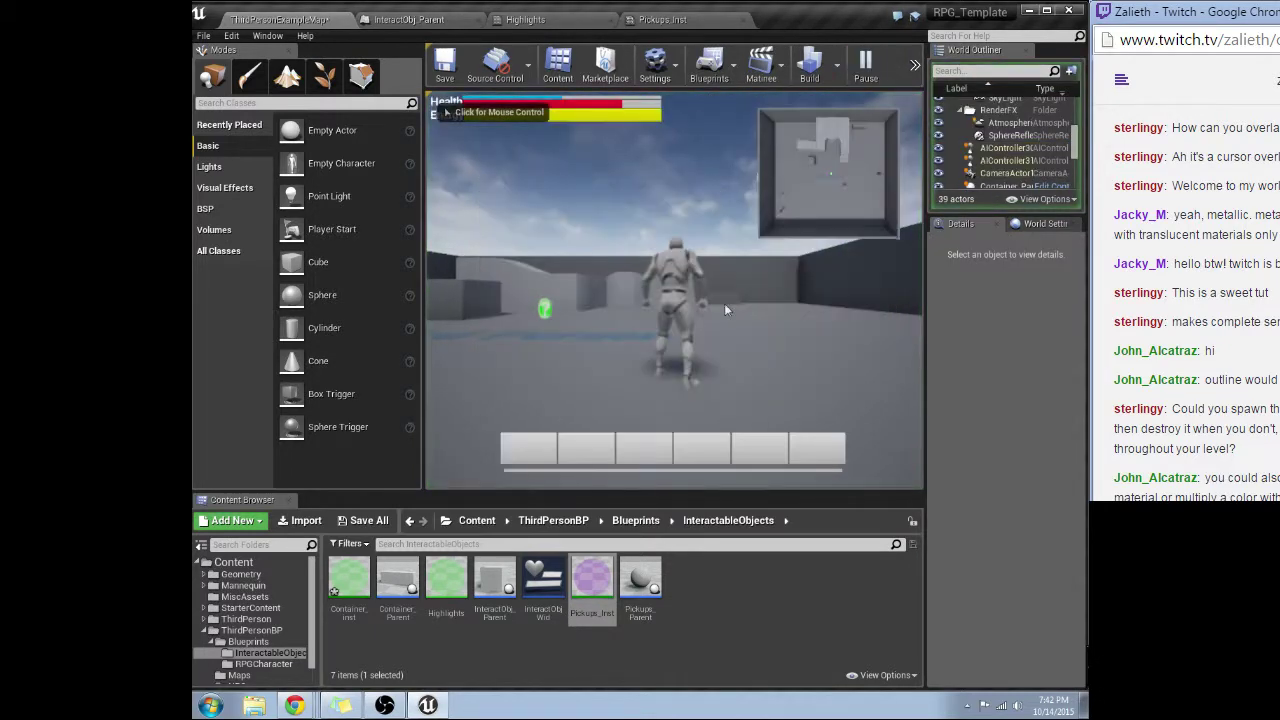
click(724, 303)
key(w)
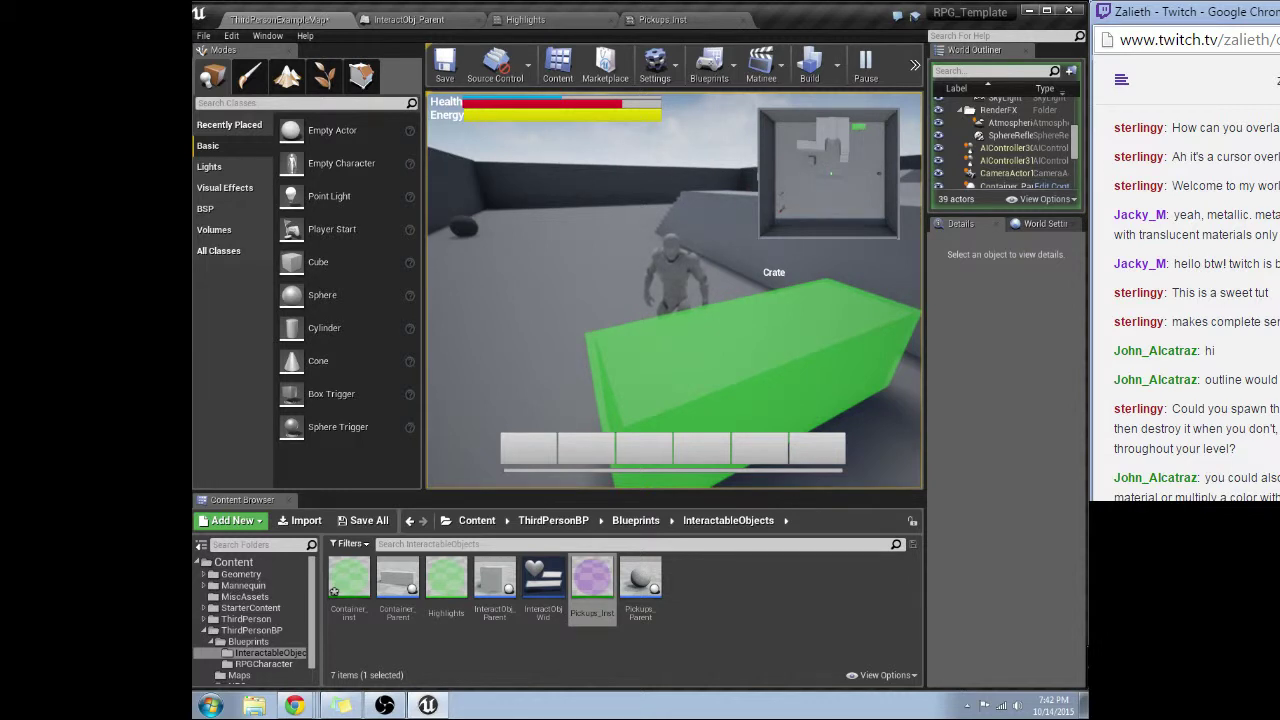
Move around the Crate and jump beside it to view its highlight from different angles
key(shift+F1)
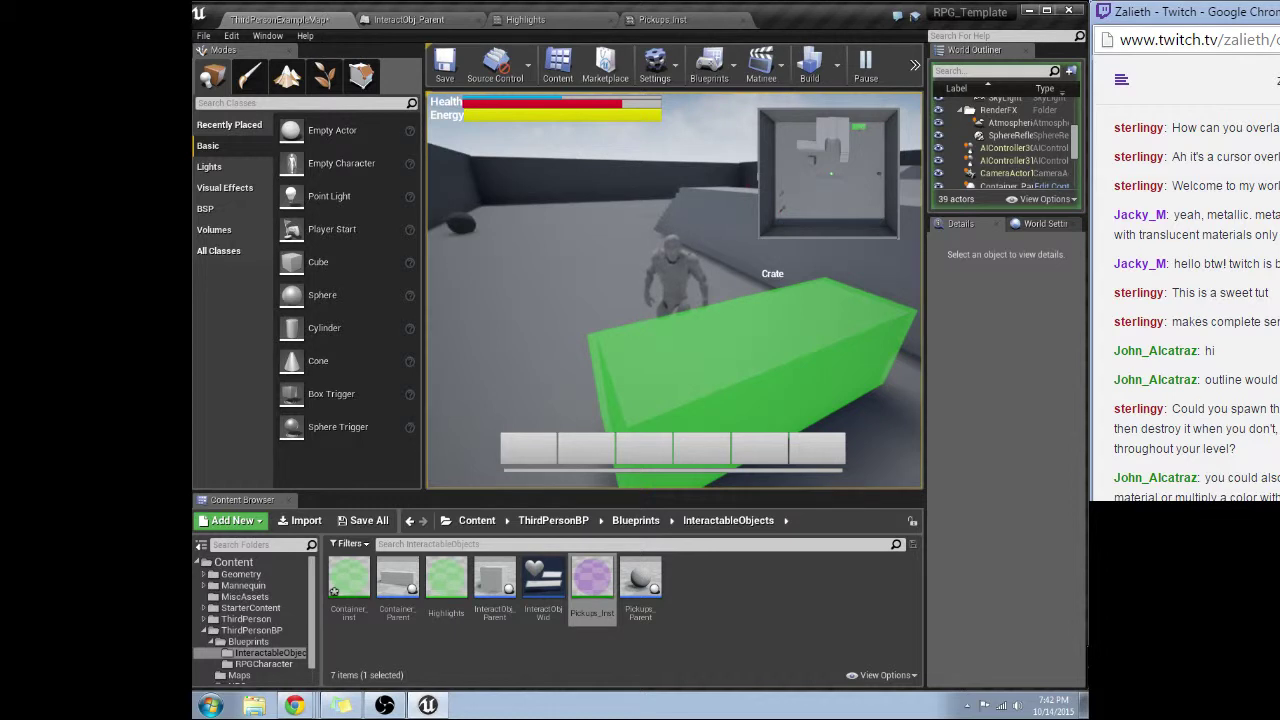
click(674, 290)
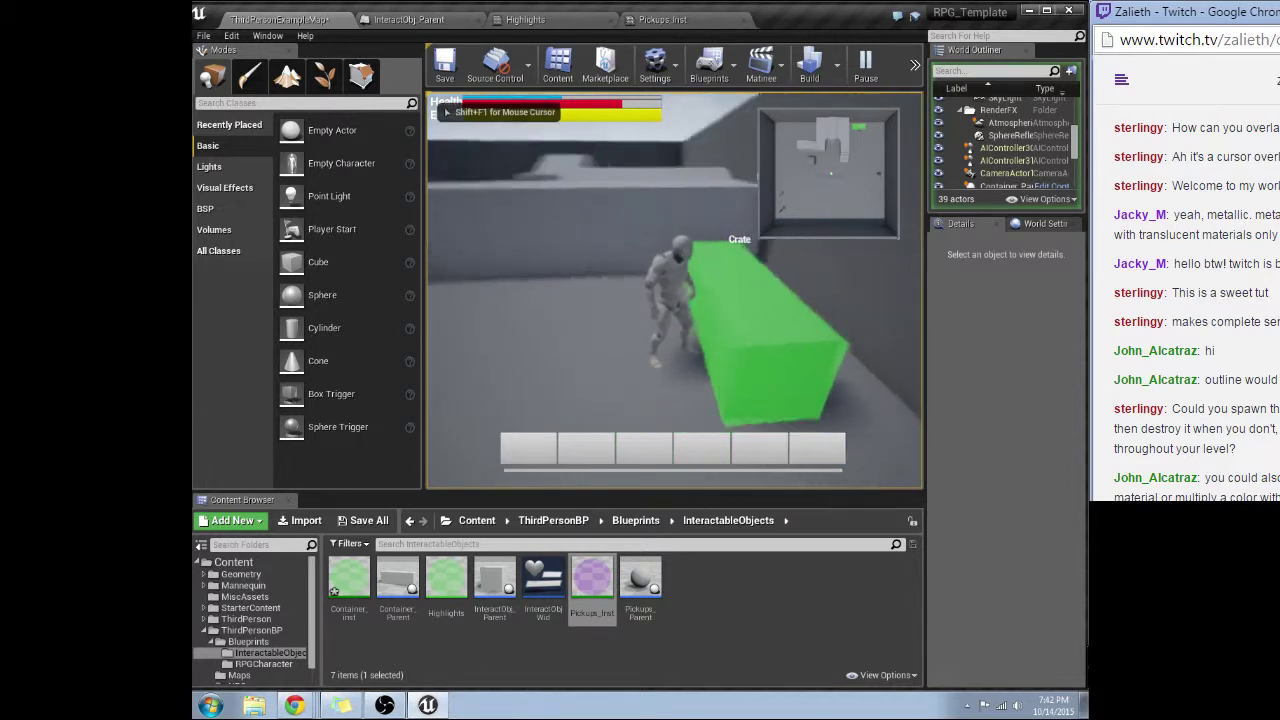
key(w)
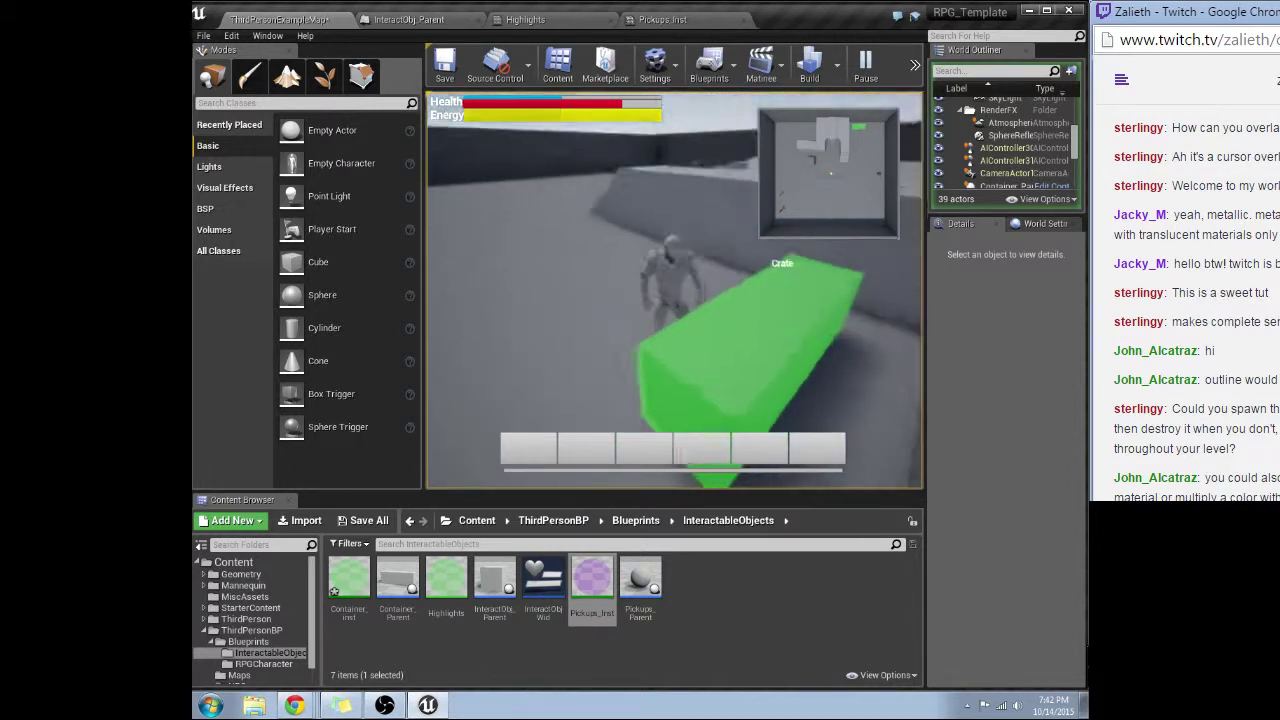
key(space)
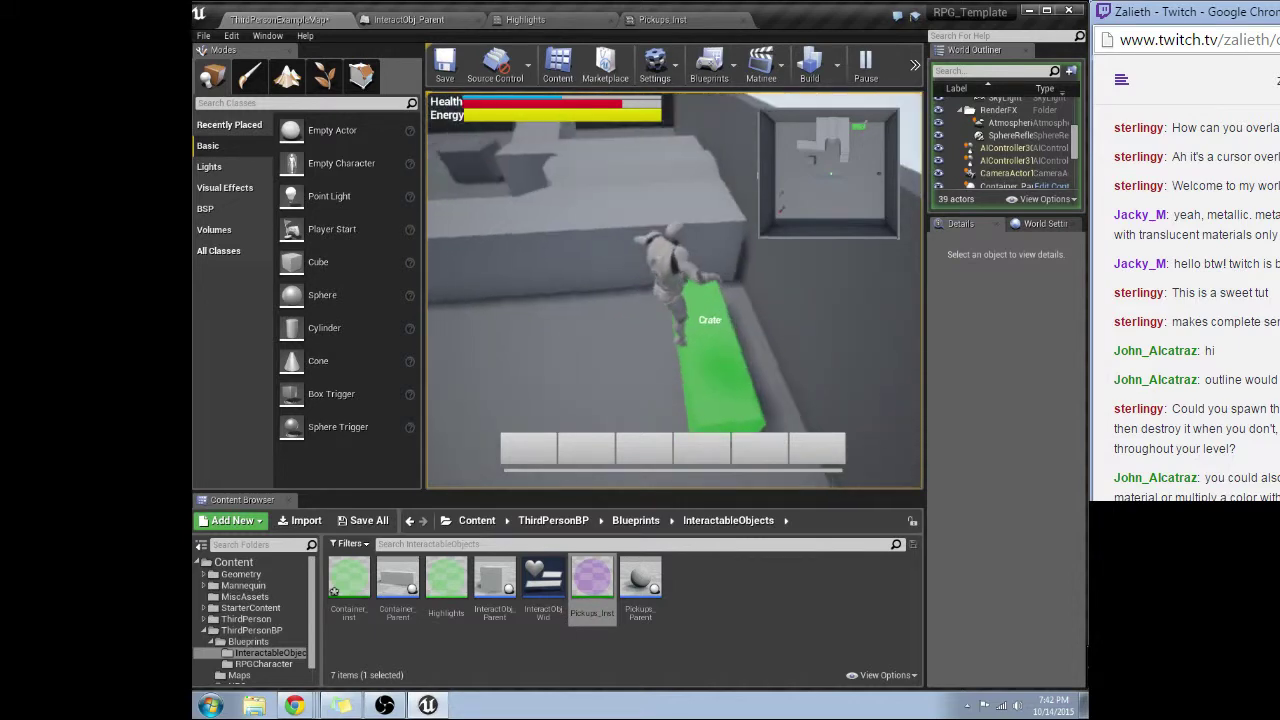